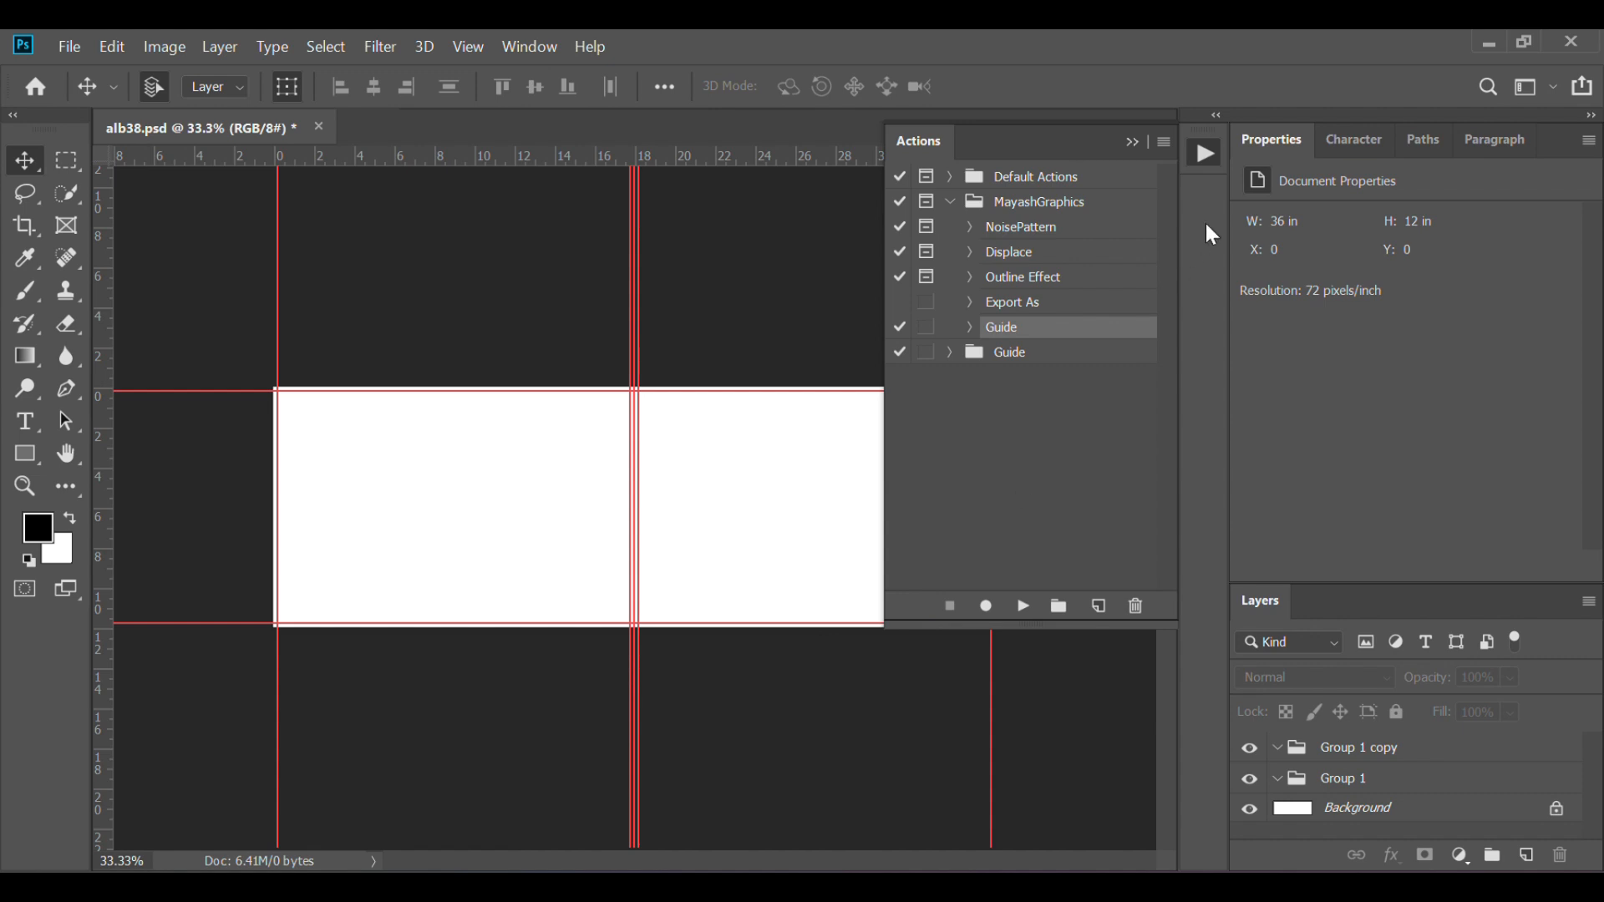
# - Collapse the Actions panel and draw a grey-filled circle about 1086 px across over the right page of the spread
pyautogui.click(1130, 133)
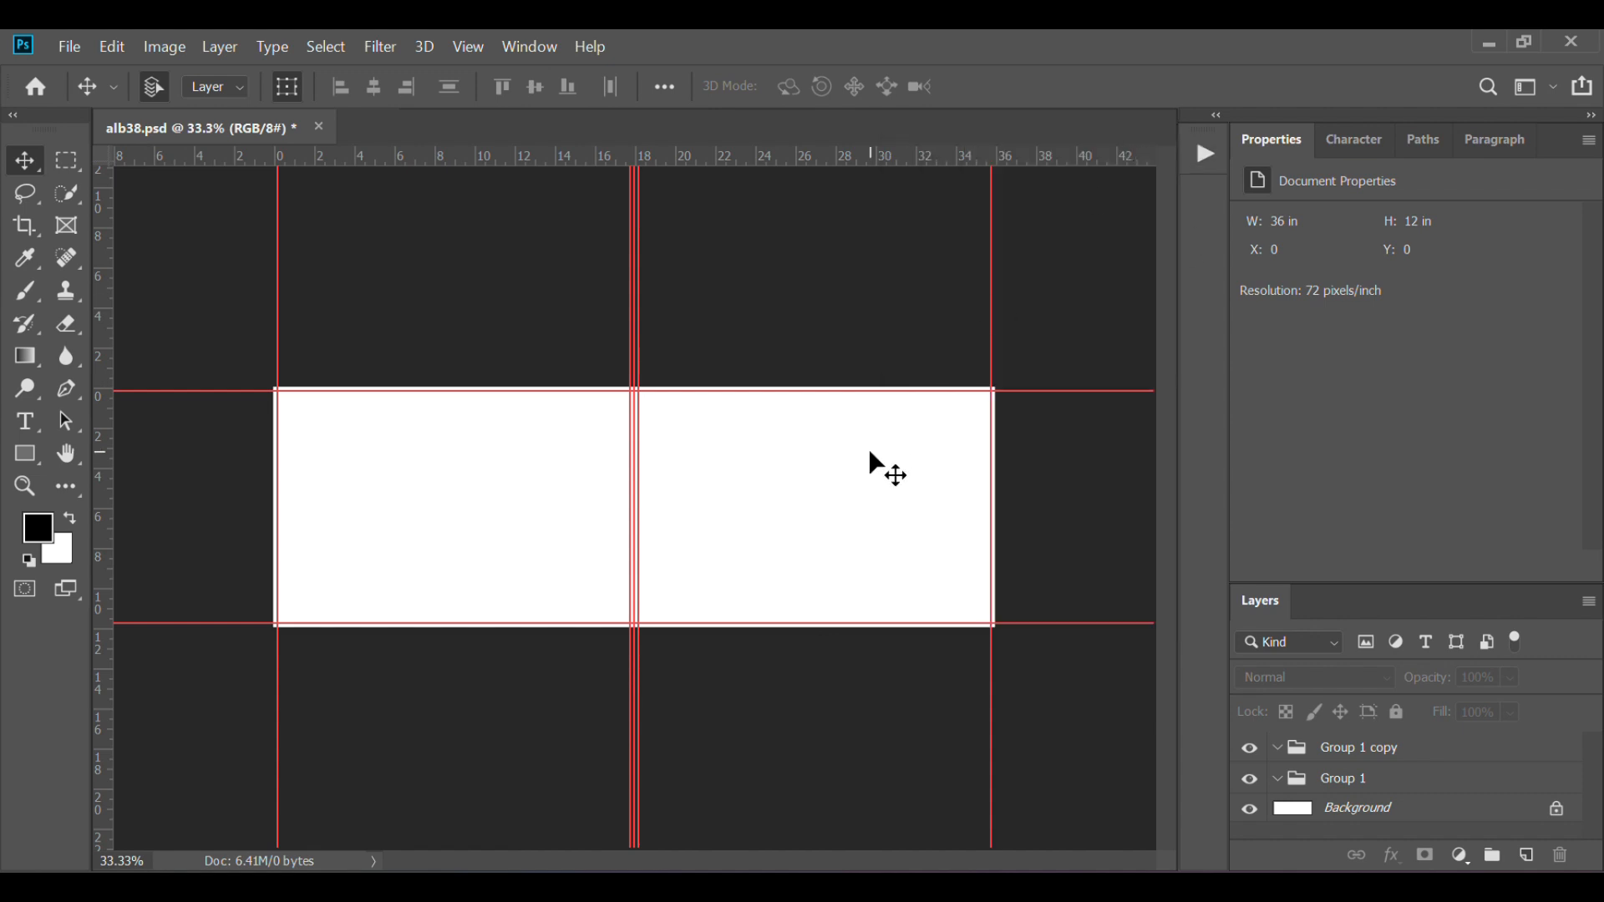
pyautogui.hotkey('ctrl', '+')
pyautogui.hotkey('ctrl', '+')
pyautogui.hotkey('ctrl', '-')
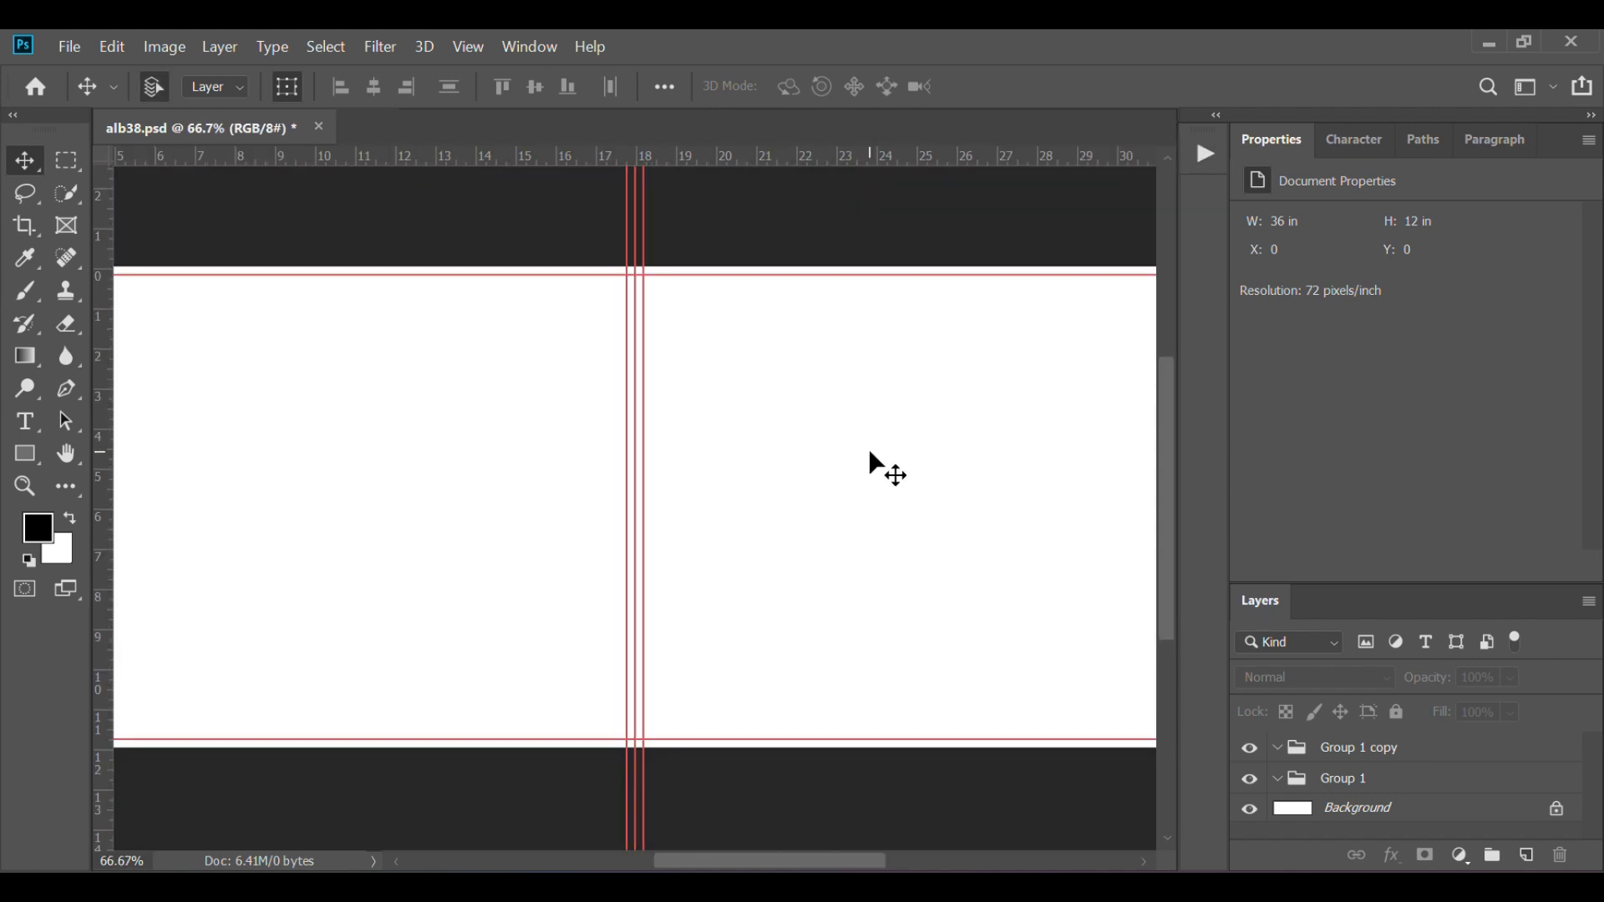
pyautogui.hscroll(5, 869, 451)
pyautogui.press('u')
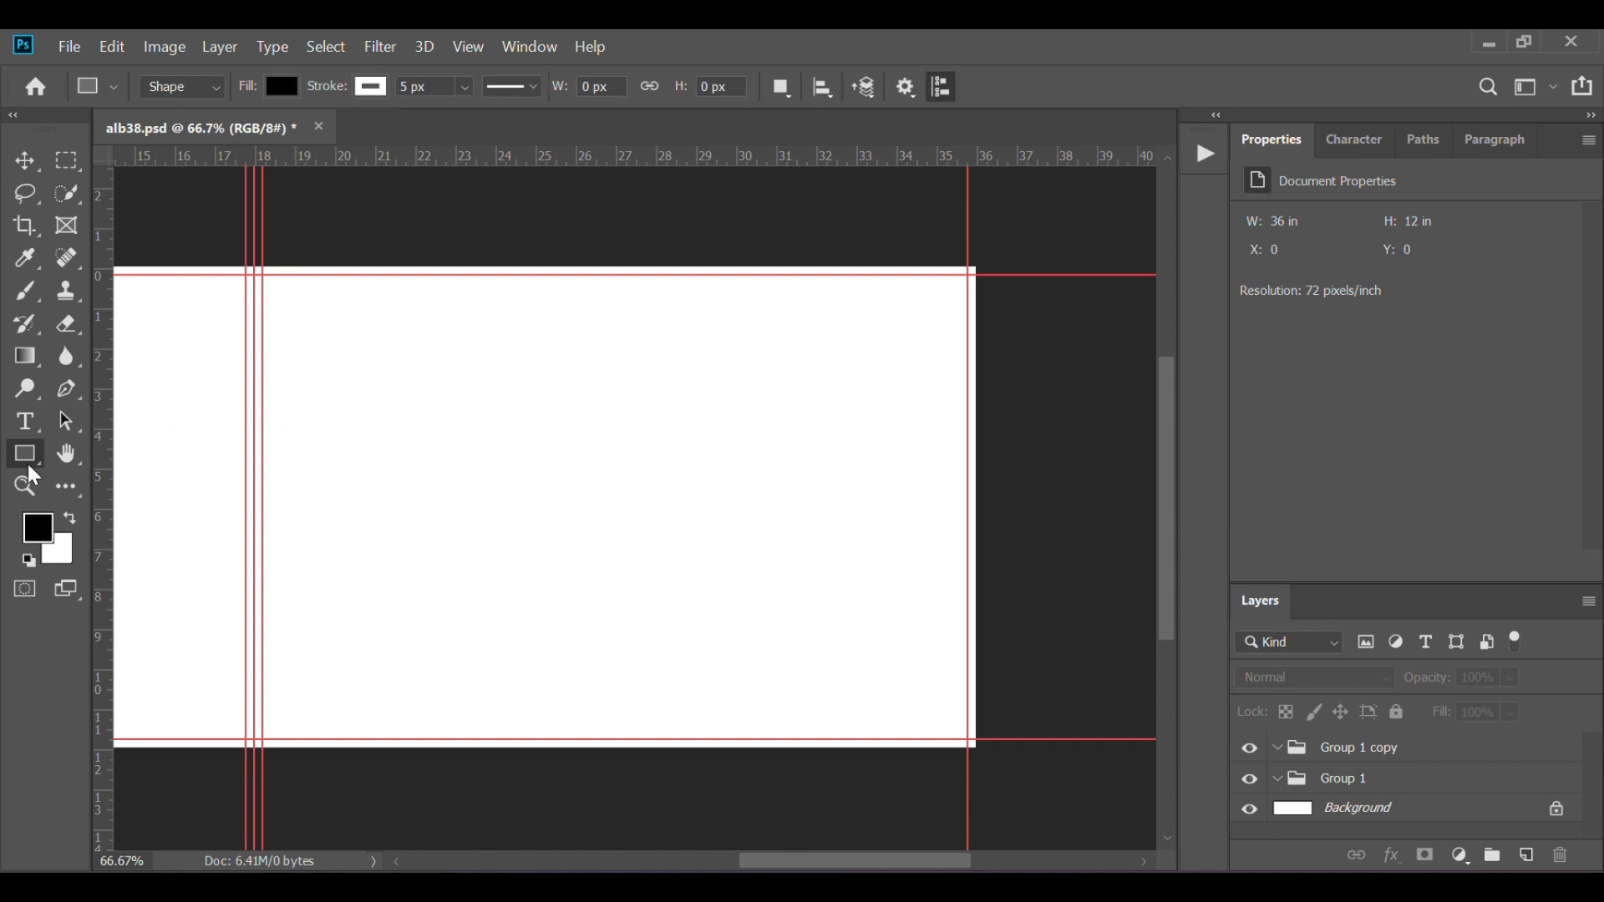
pyautogui.rightClick(26, 454)
pyautogui.click(138, 500)
pyautogui.click(282, 86)
pyautogui.click(314, 220)
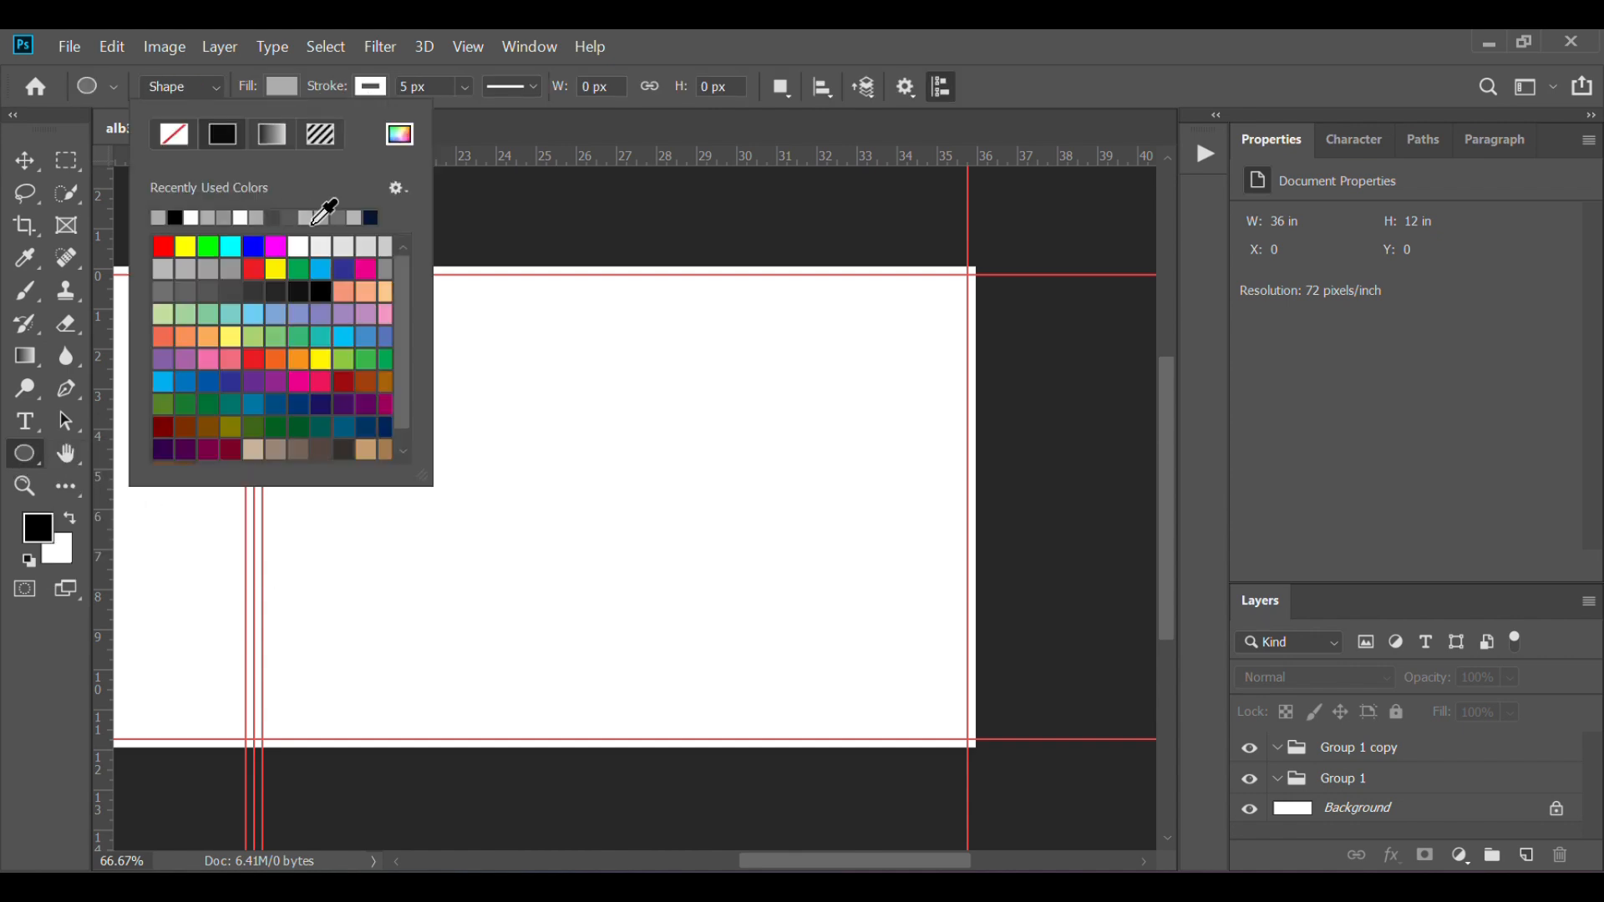
pyautogui.click(964, 351)
pyautogui.scroll(4, 294, 376)
pyautogui.moveTo(293, 377); pyautogui.dragTo(898, 878)
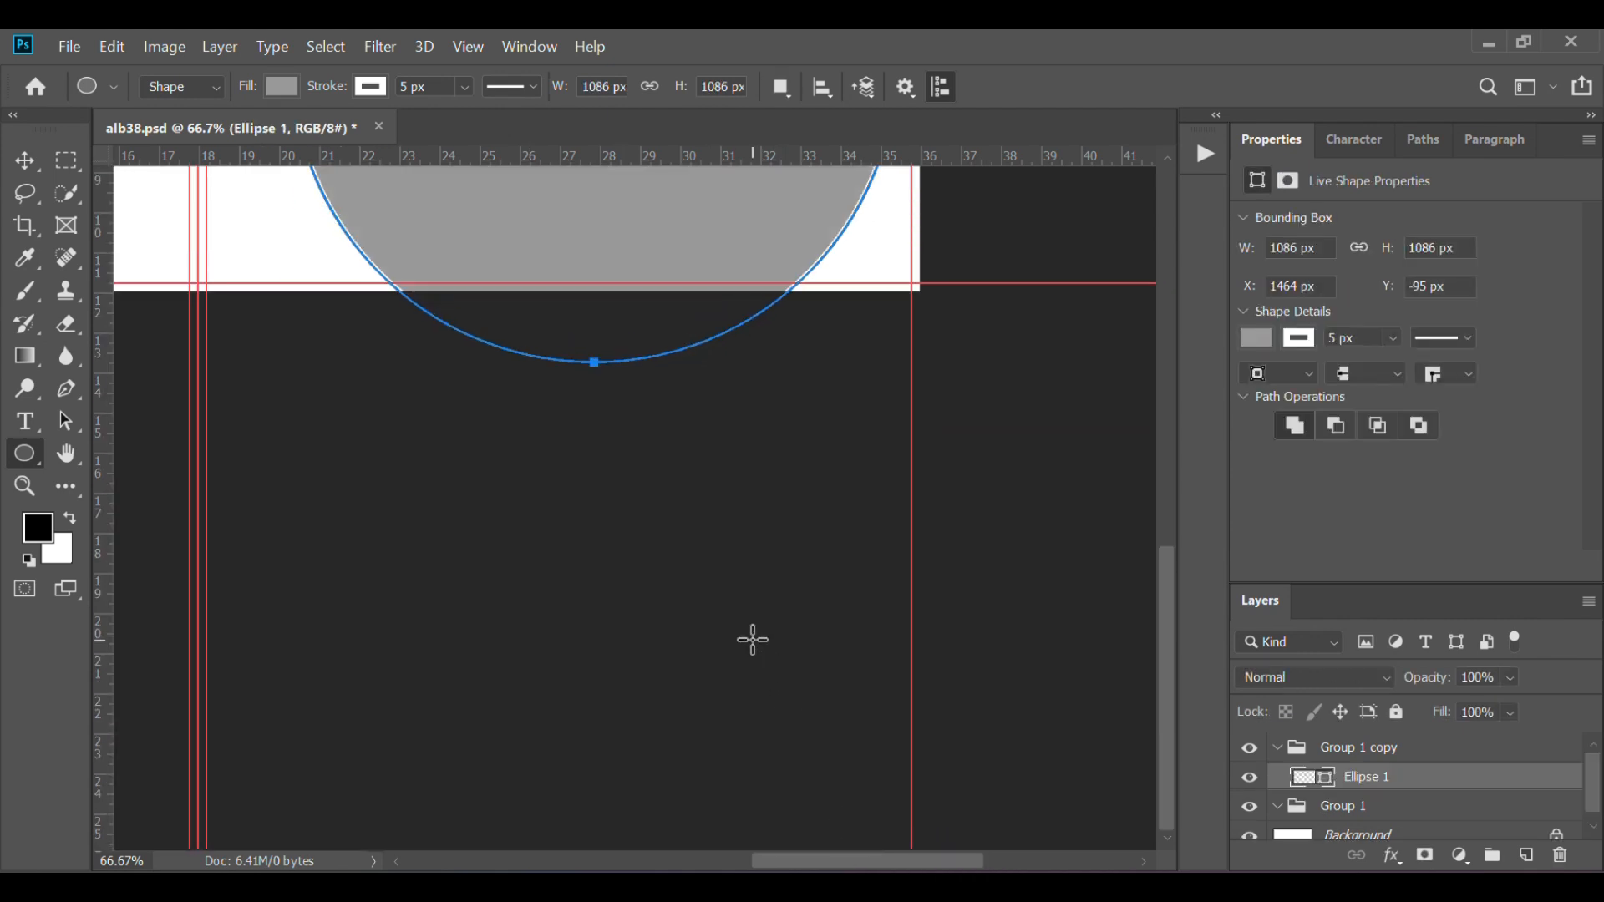
# - Enlarge the circle to about 1187 px and move it to overhang the right page's outer edge, around X 1659, Y -161 px
pyautogui.scroll(6, 753, 640)
pyautogui.press('v')
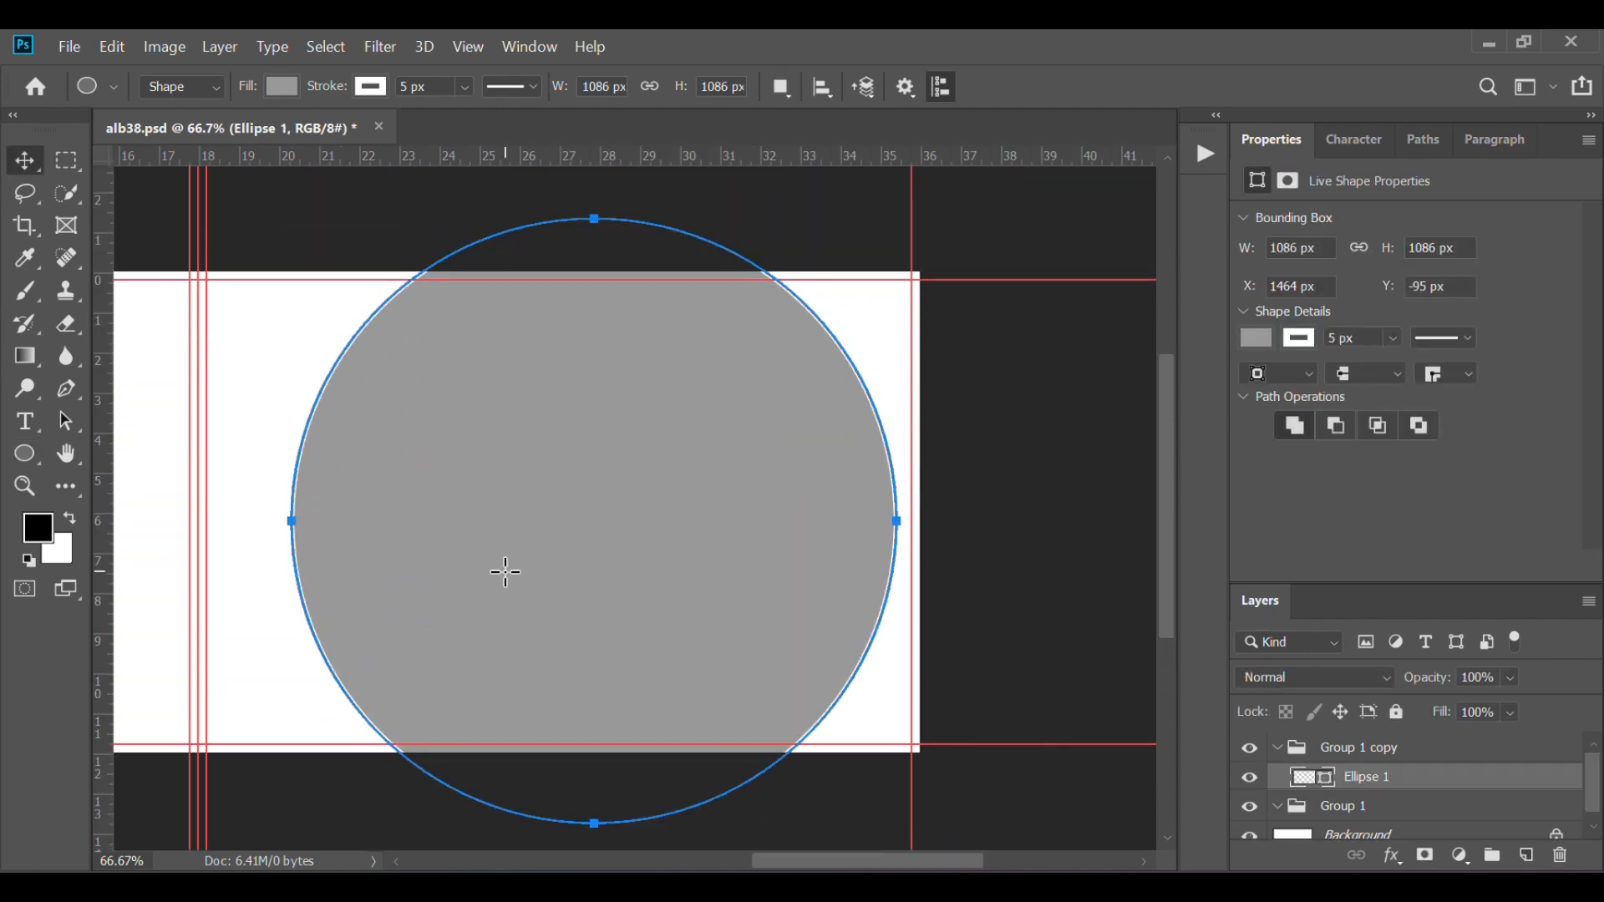
pyautogui.moveTo(743, 527); pyautogui.dragTo(819, 514)
pyautogui.moveTo(455, 510); pyautogui.dragTo(400, 512)
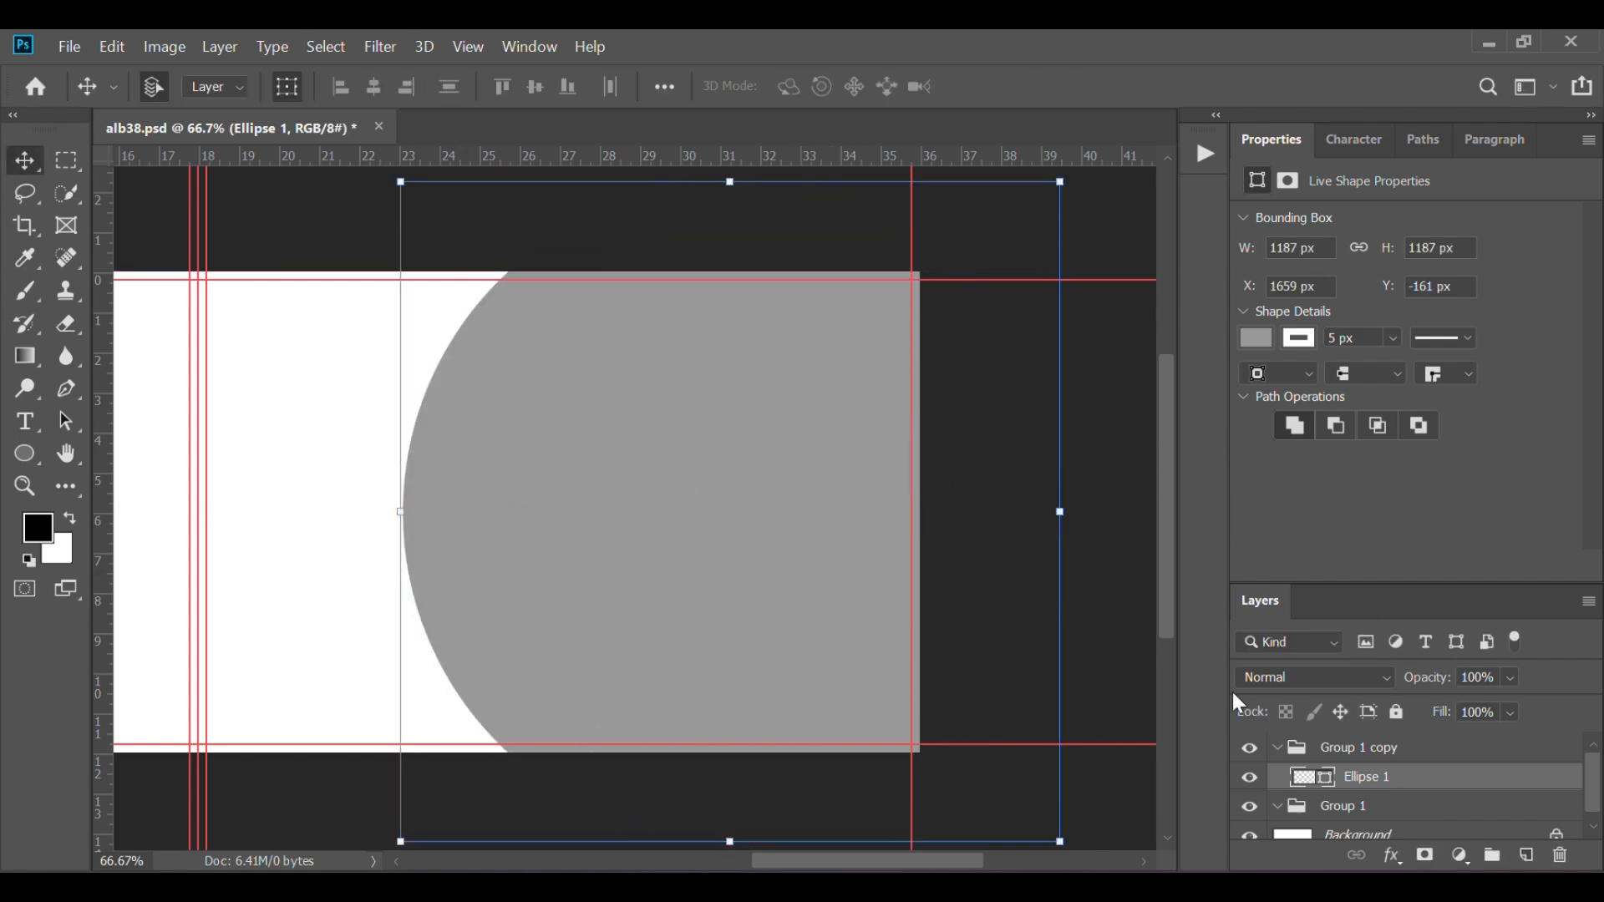
# - Add a black Outer Glow to the circle with 80% range and 0% jitter, keeping 69% opacity and 125 px size
pyautogui.click(1392, 856)
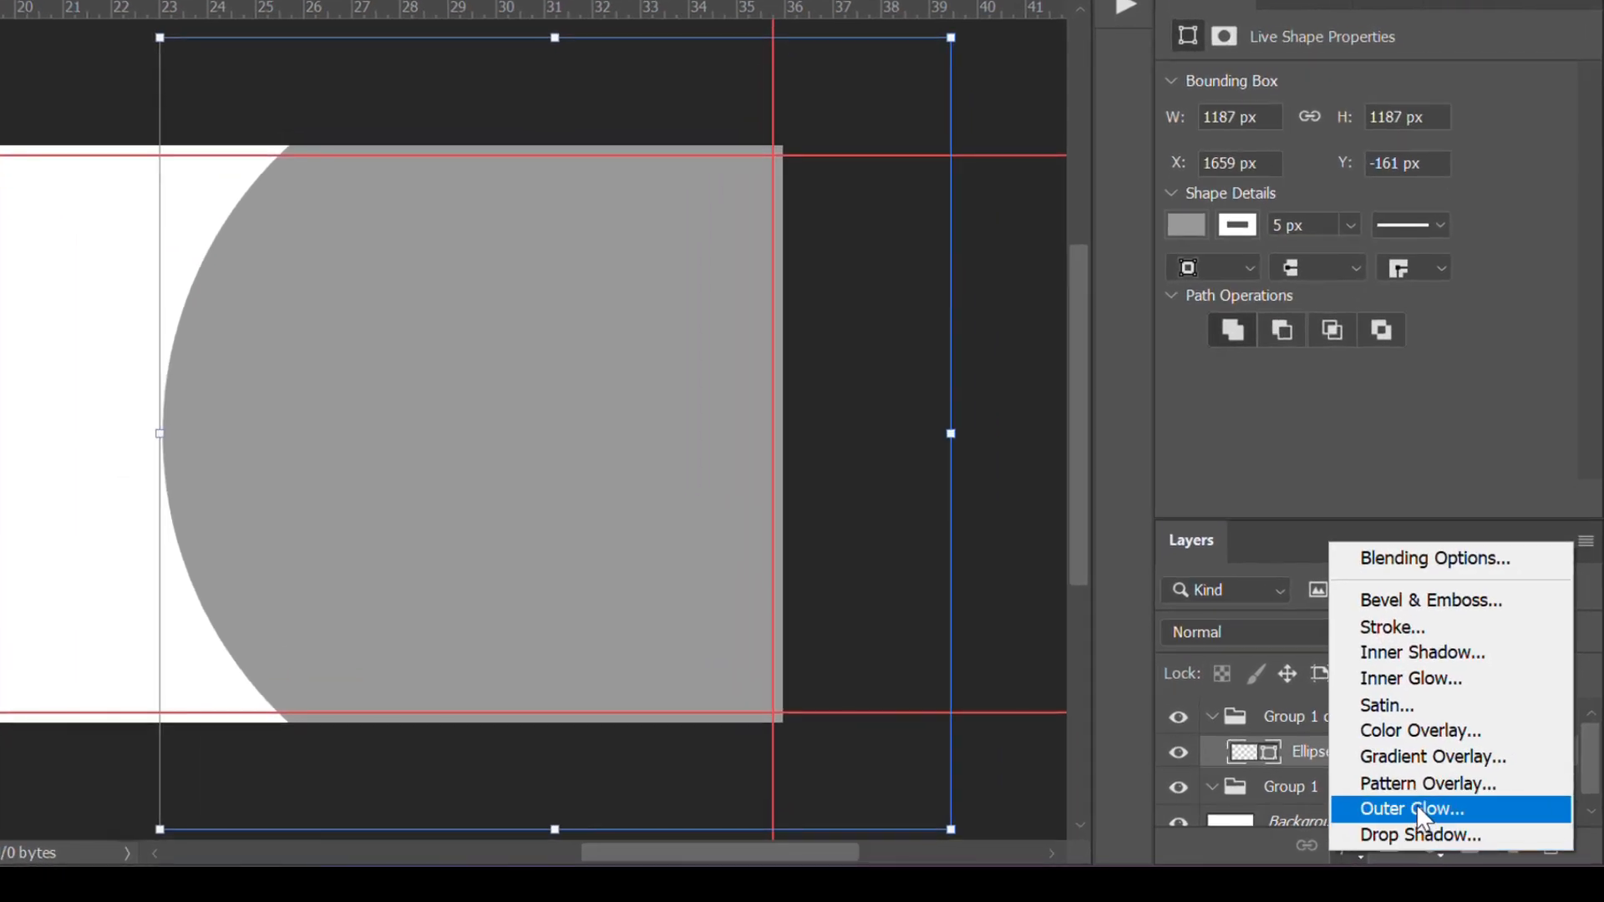
pyautogui.click(1417, 807)
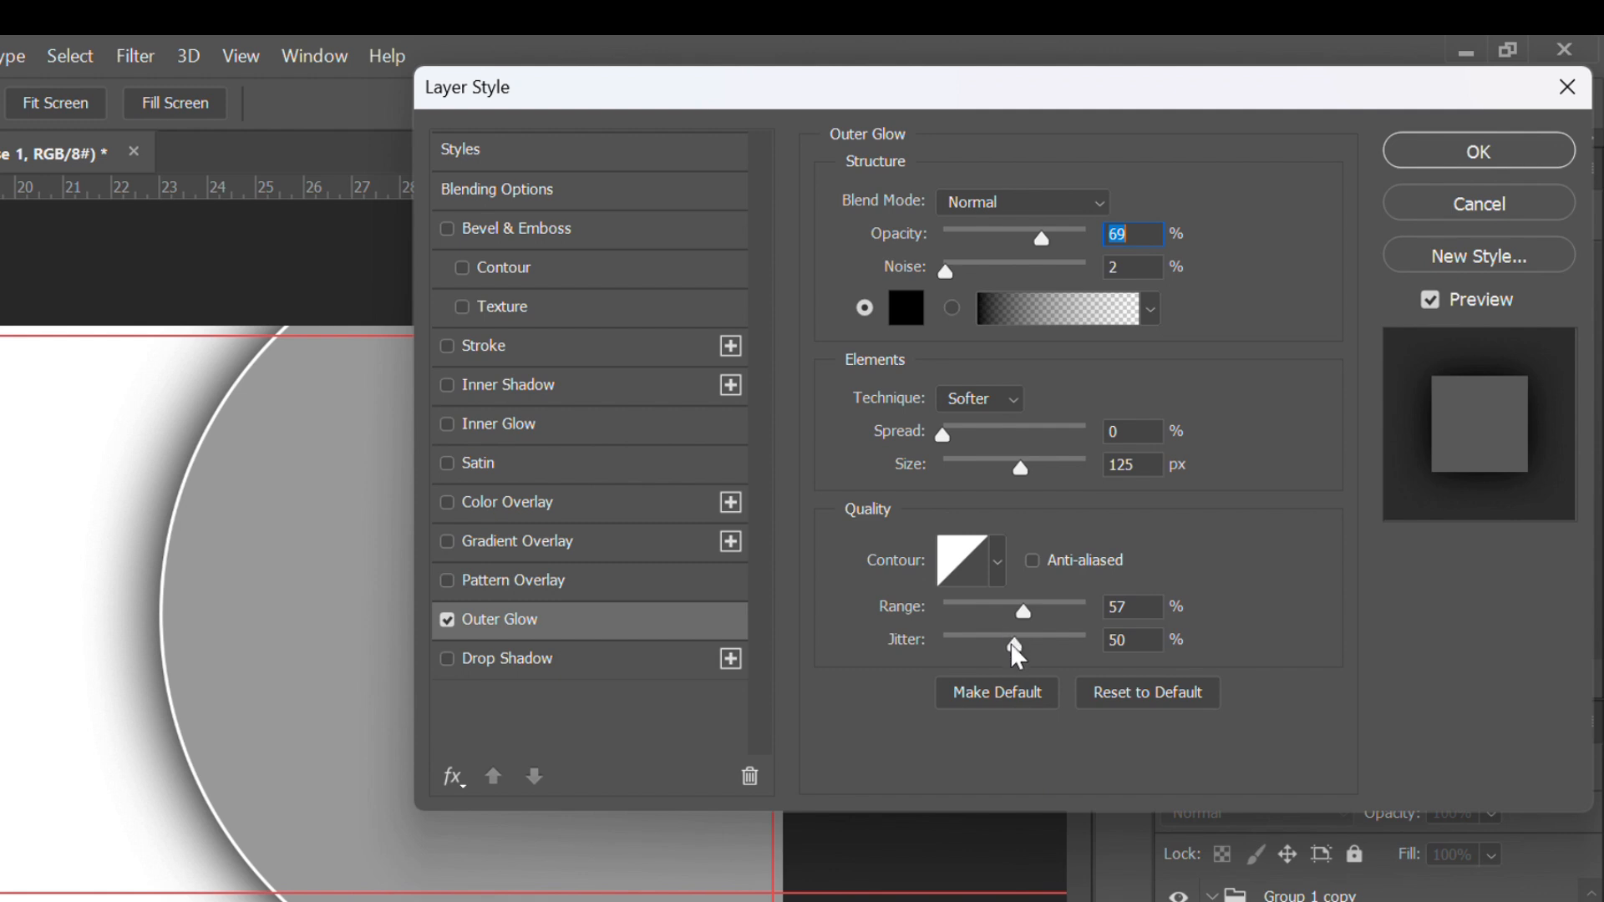
pyautogui.moveTo(1012, 644); pyautogui.dragTo(971, 645)
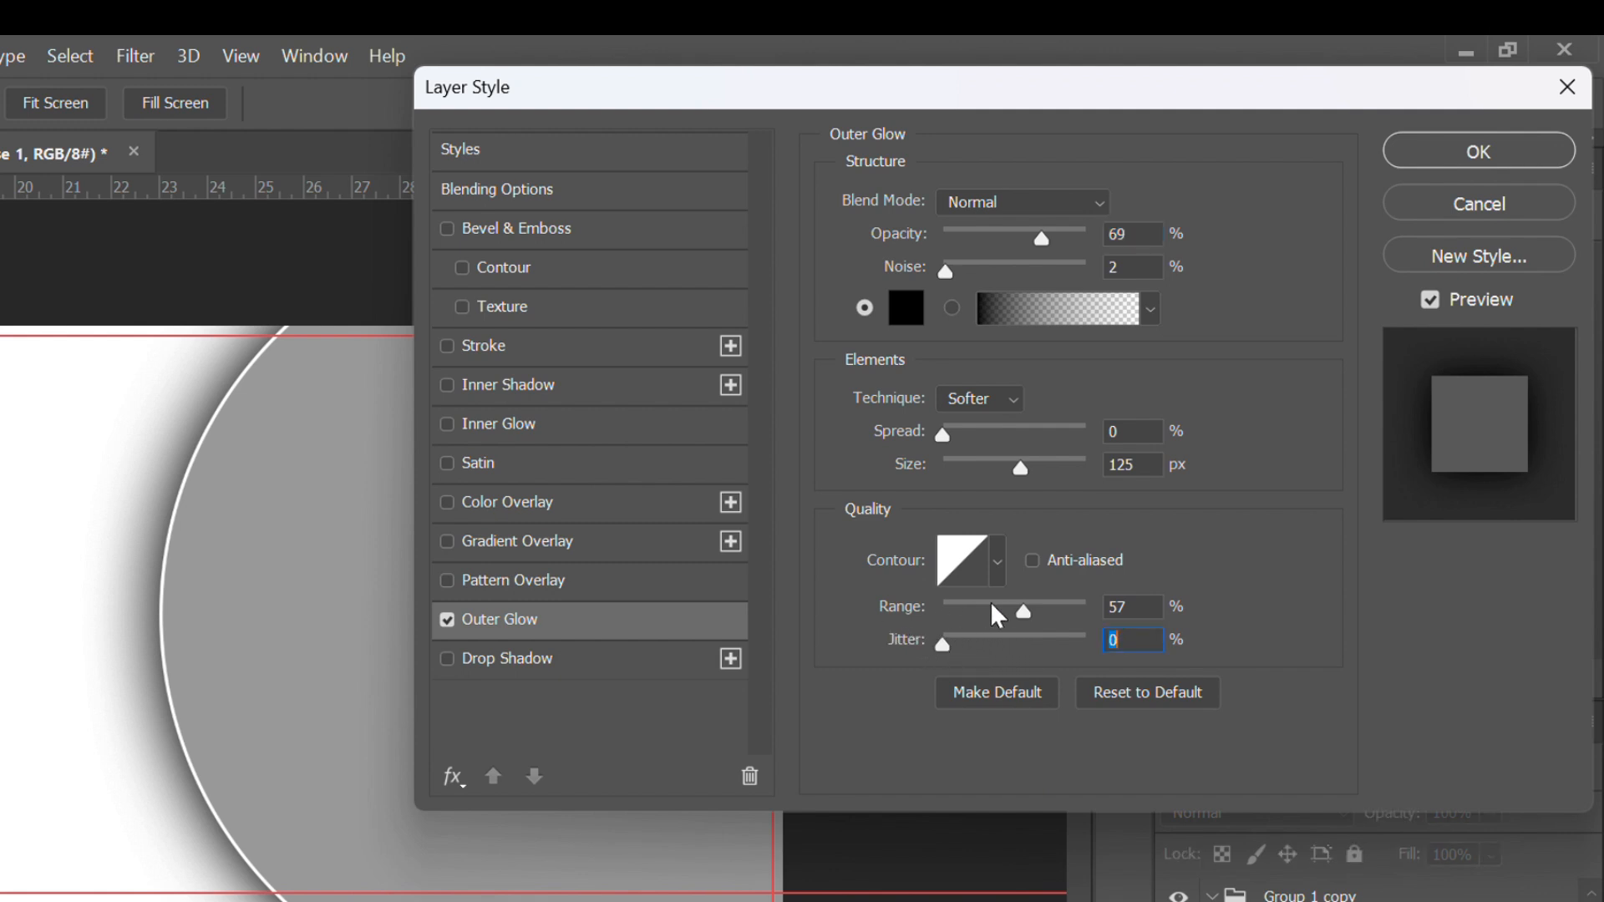
pyautogui.moveTo(1021, 606); pyautogui.dragTo(1080, 607)
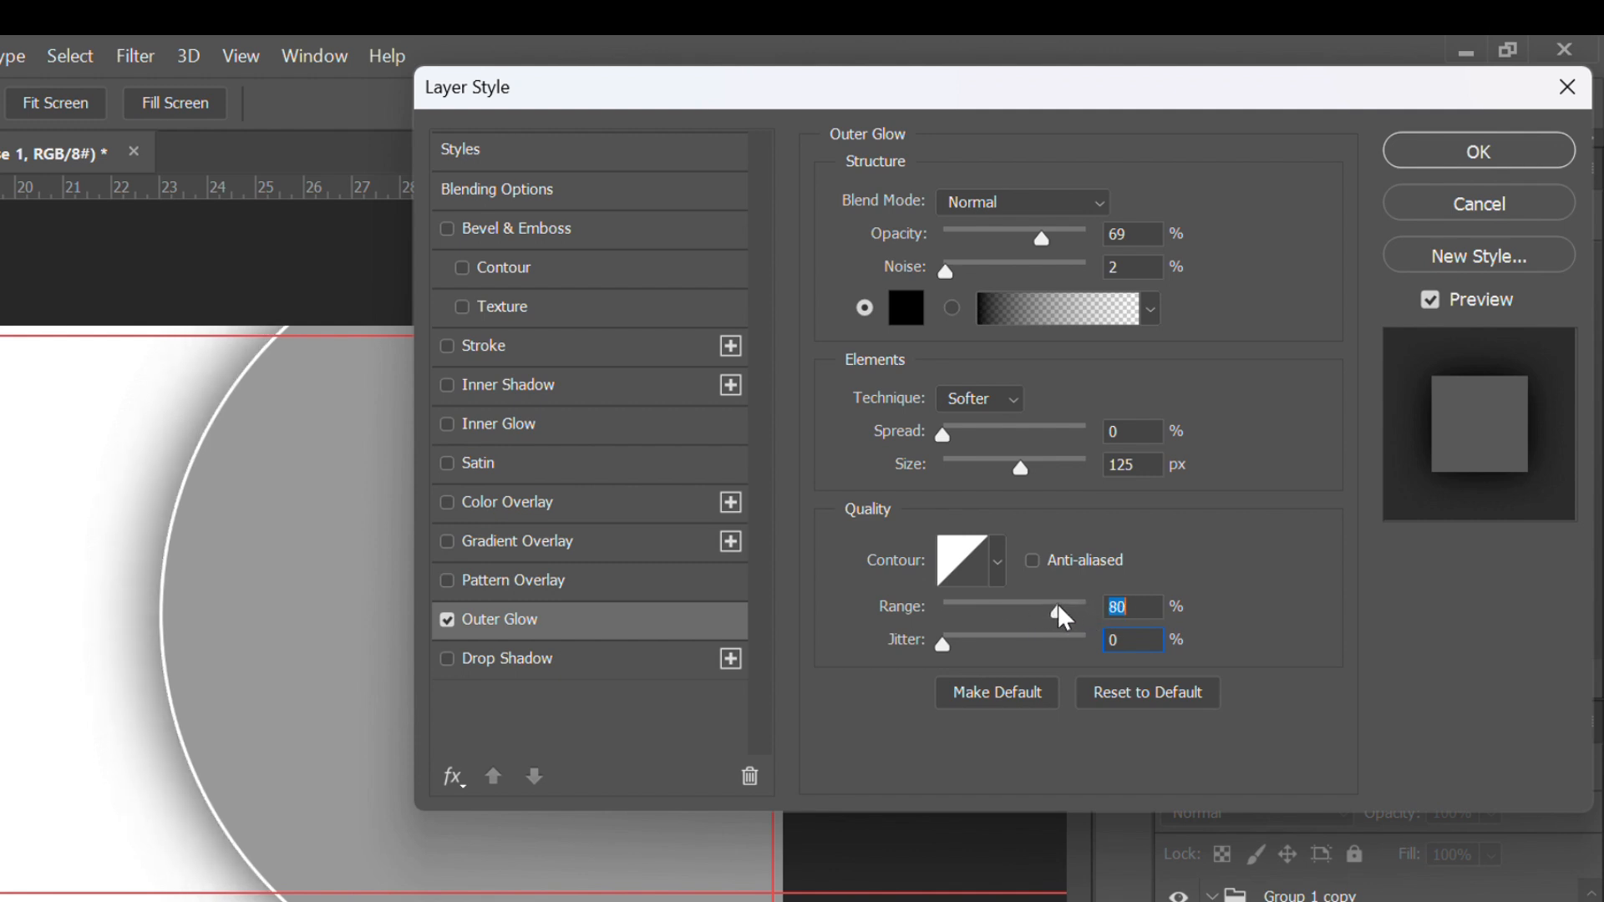
pyautogui.click(1428, 148)
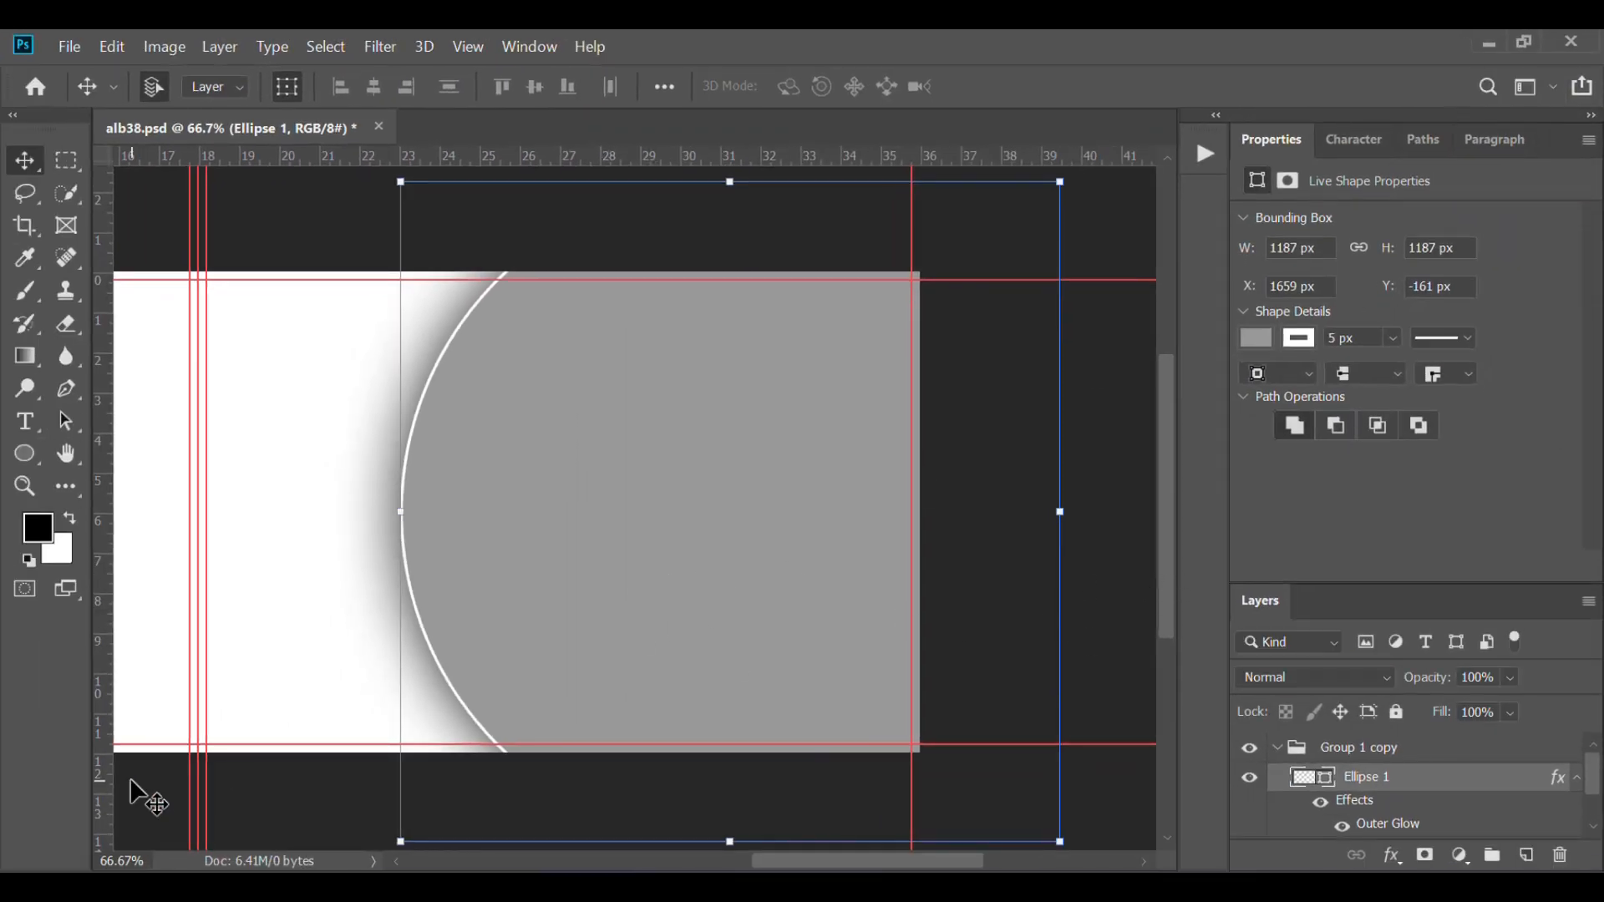
pyautogui.click(277, 800)
# - Move the Ellipse 1 layer out of its group and delete the groups Group 1 and Group 1 copy
pyautogui.hscroll(-5, 278, 800)
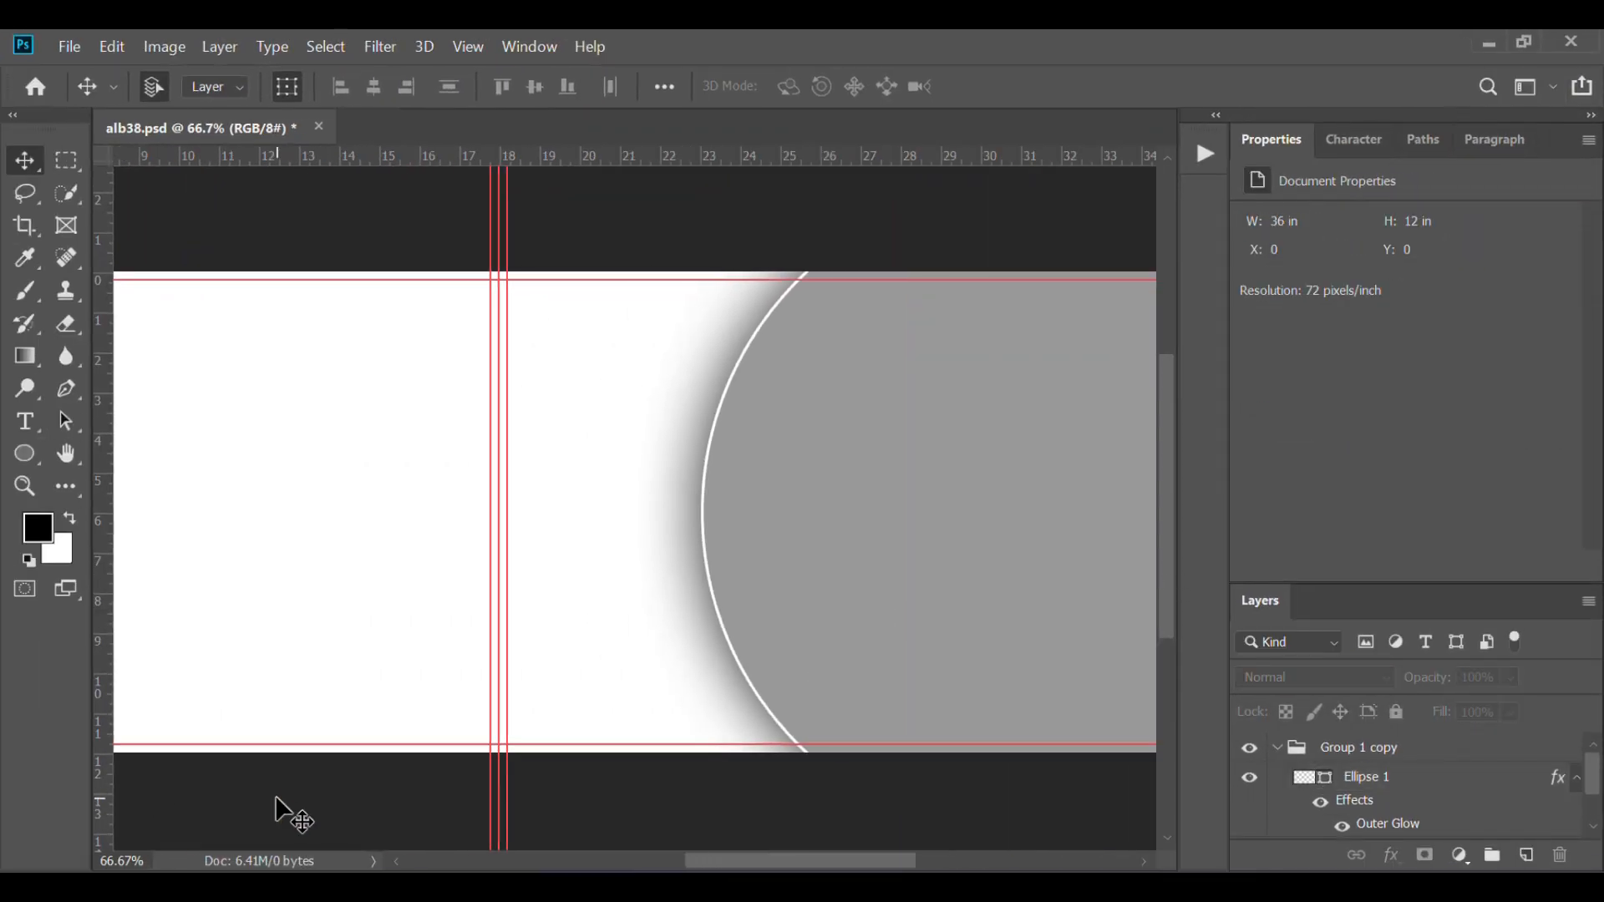
pyautogui.click(861, 606)
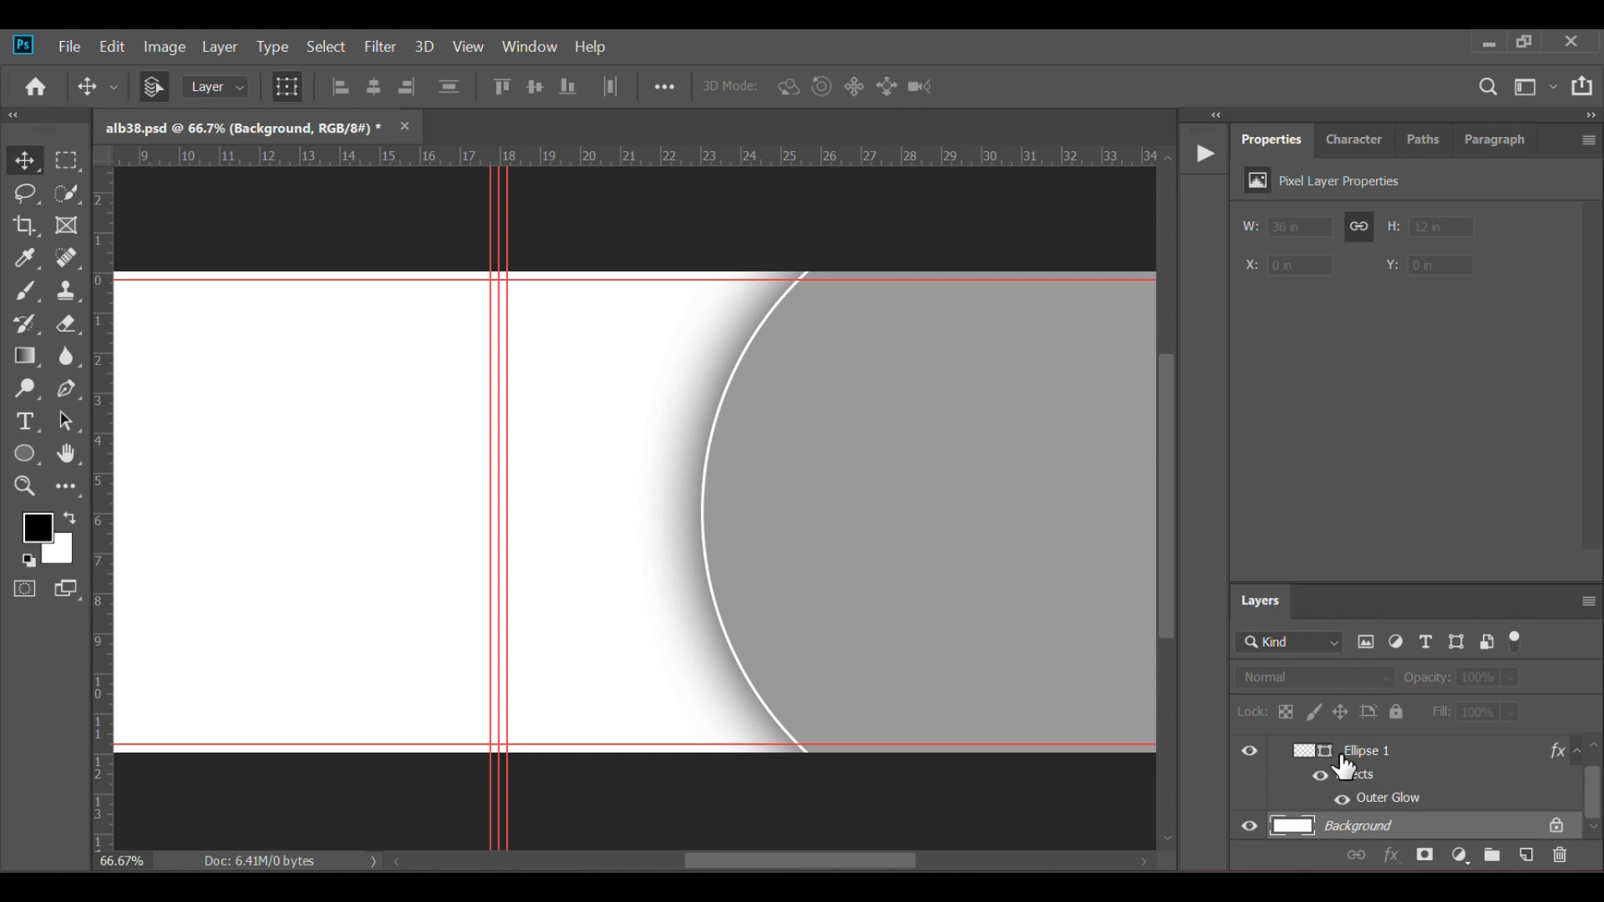
pyautogui.scroll(2, 1341, 760)
pyautogui.moveTo(1342, 775)
pyautogui.mouseDown()
pyautogui.moveTo(1336, 734)
pyautogui.moveTo(1348, 747)
pyautogui.mouseUp()
pyautogui.click(1344, 822)
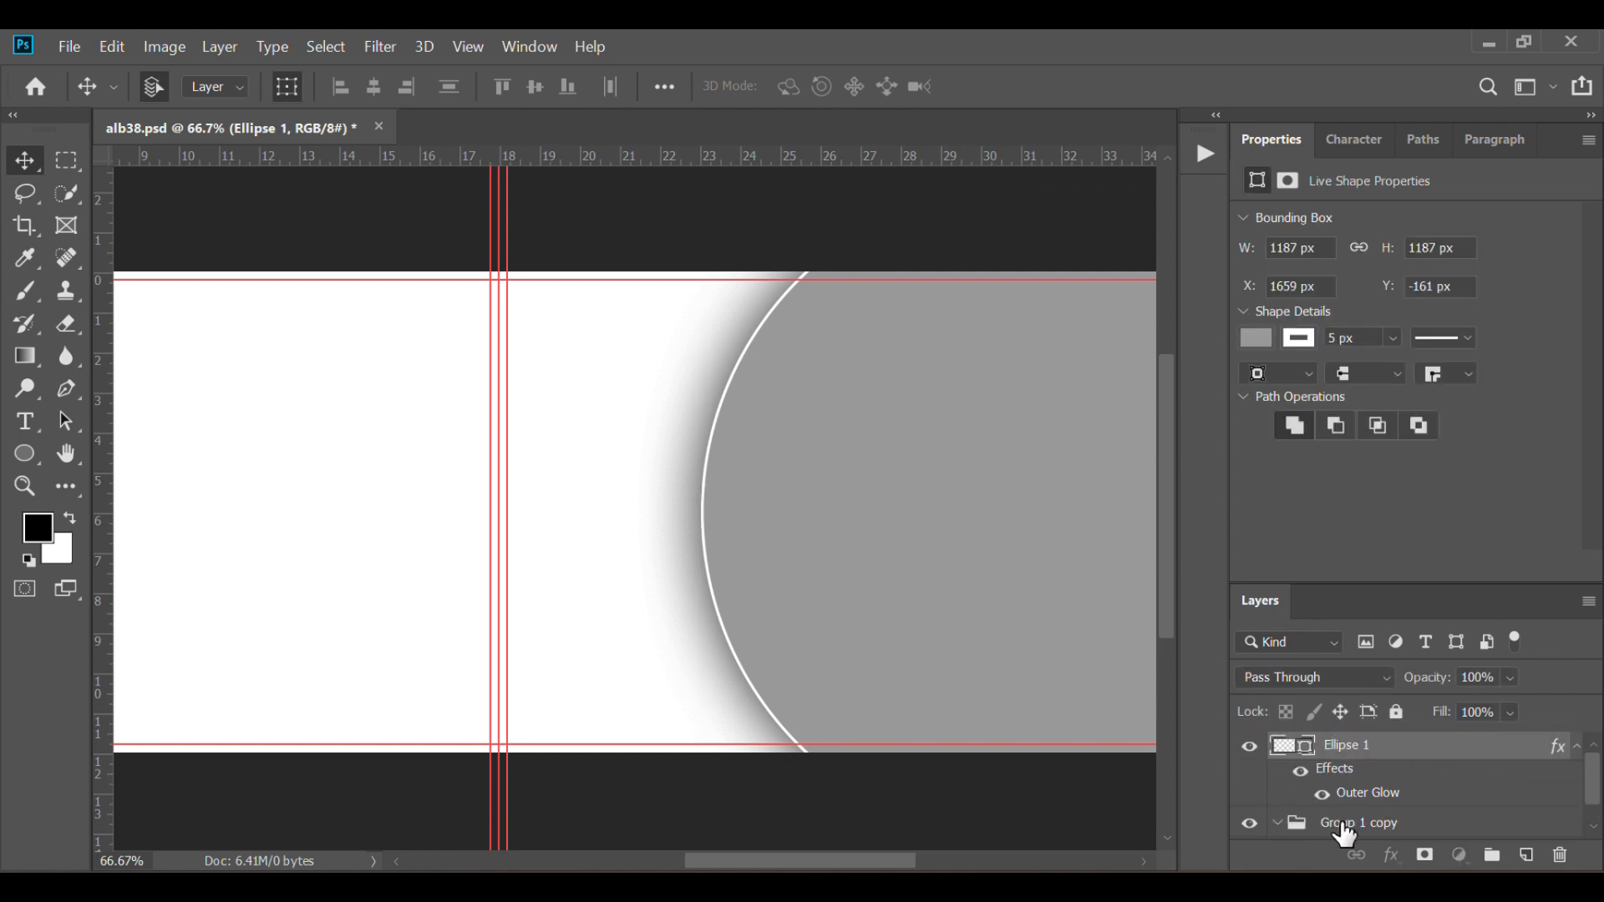
pyautogui.press('Delete')
pyautogui.click(920, 533)
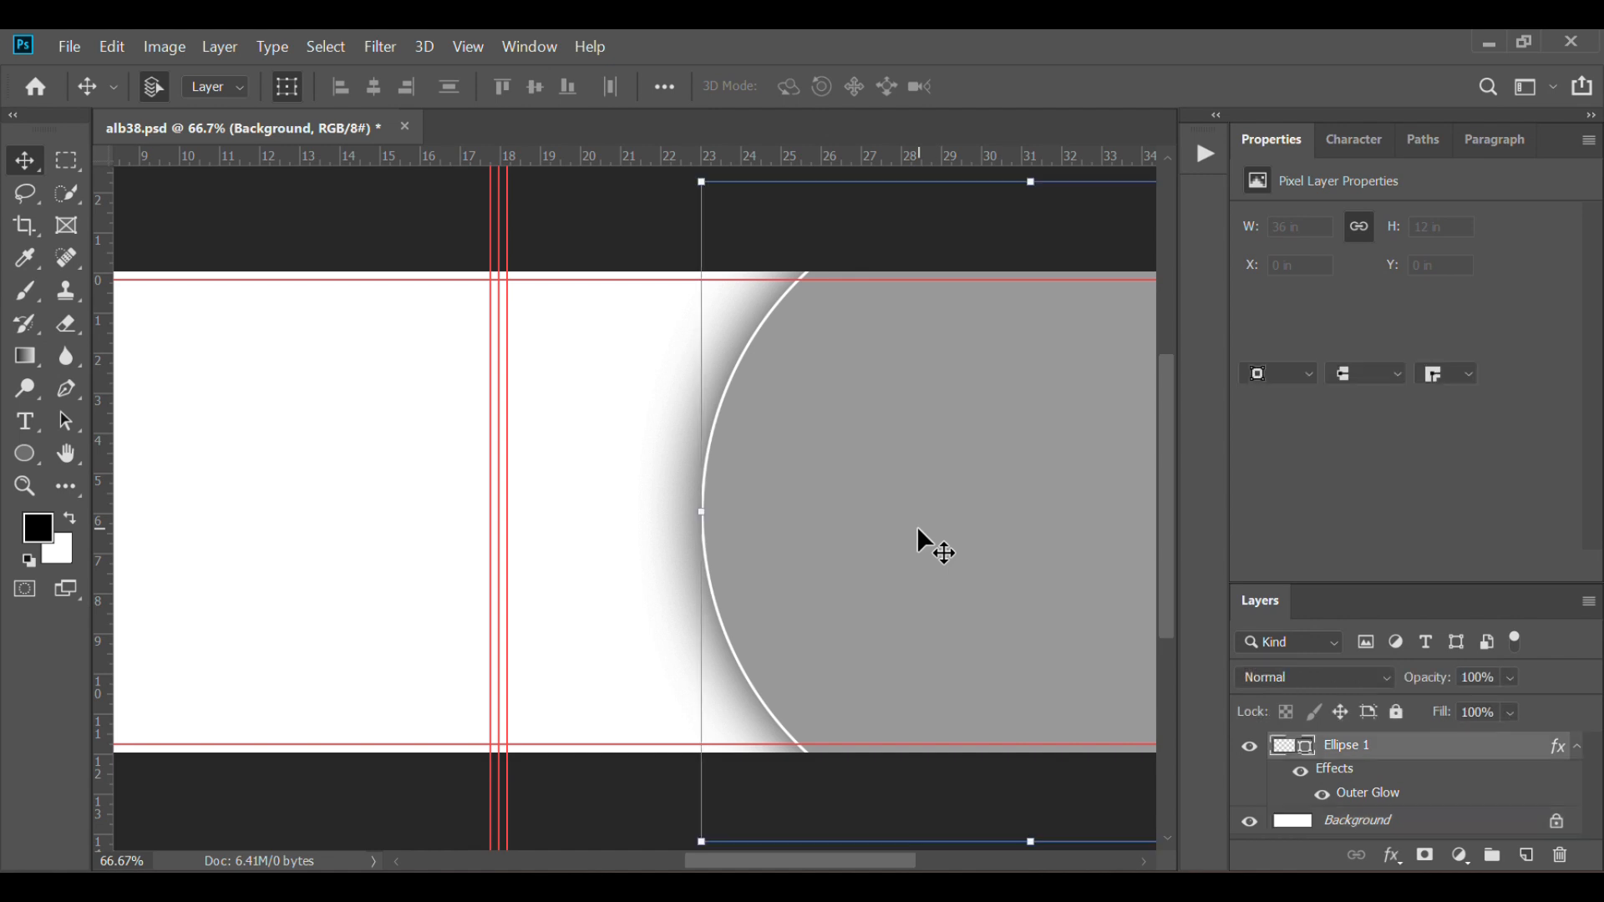
# - Duplicate the circle and place the copy over the left page at about X -186, Y -396 px
pyautogui.moveTo(917, 530); pyautogui.dragTo(261, 554)
pyautogui.hscroll(-5, 261, 556)
pyautogui.hscroll(-4, 262, 555)
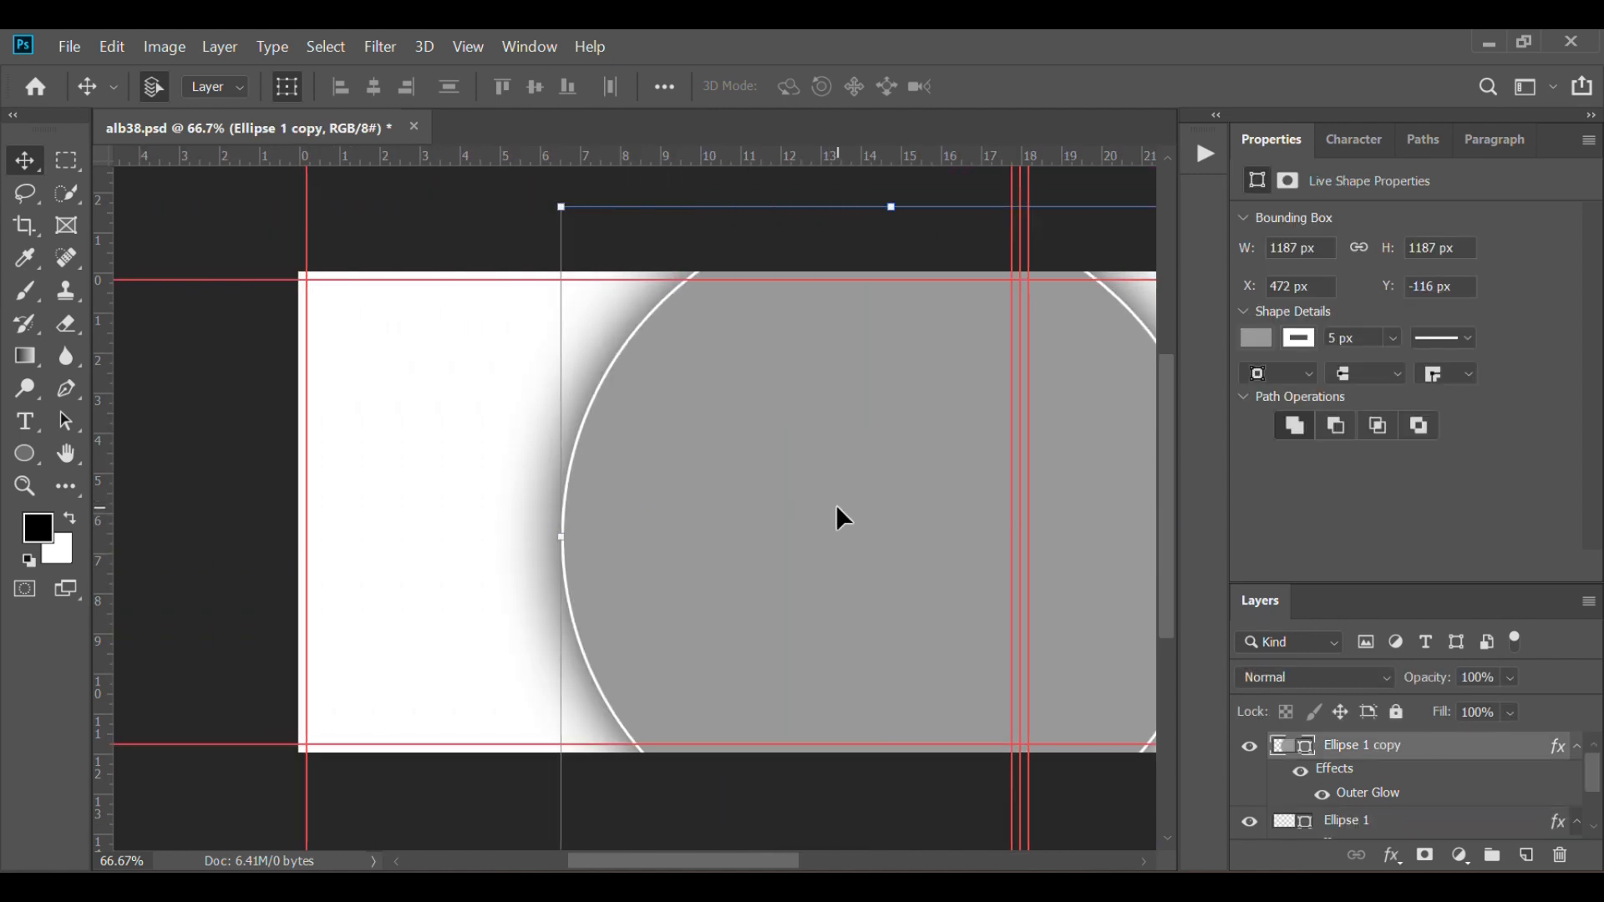
pyautogui.moveTo(837, 511); pyautogui.dragTo(473, 351)
# - Duplicate the right circle into the middle, send the copy behind both other circles, and raise it to about X 903, Y -505 px
pyautogui.hscroll(3, 473, 351)
pyautogui.hscroll(3, 473, 351)
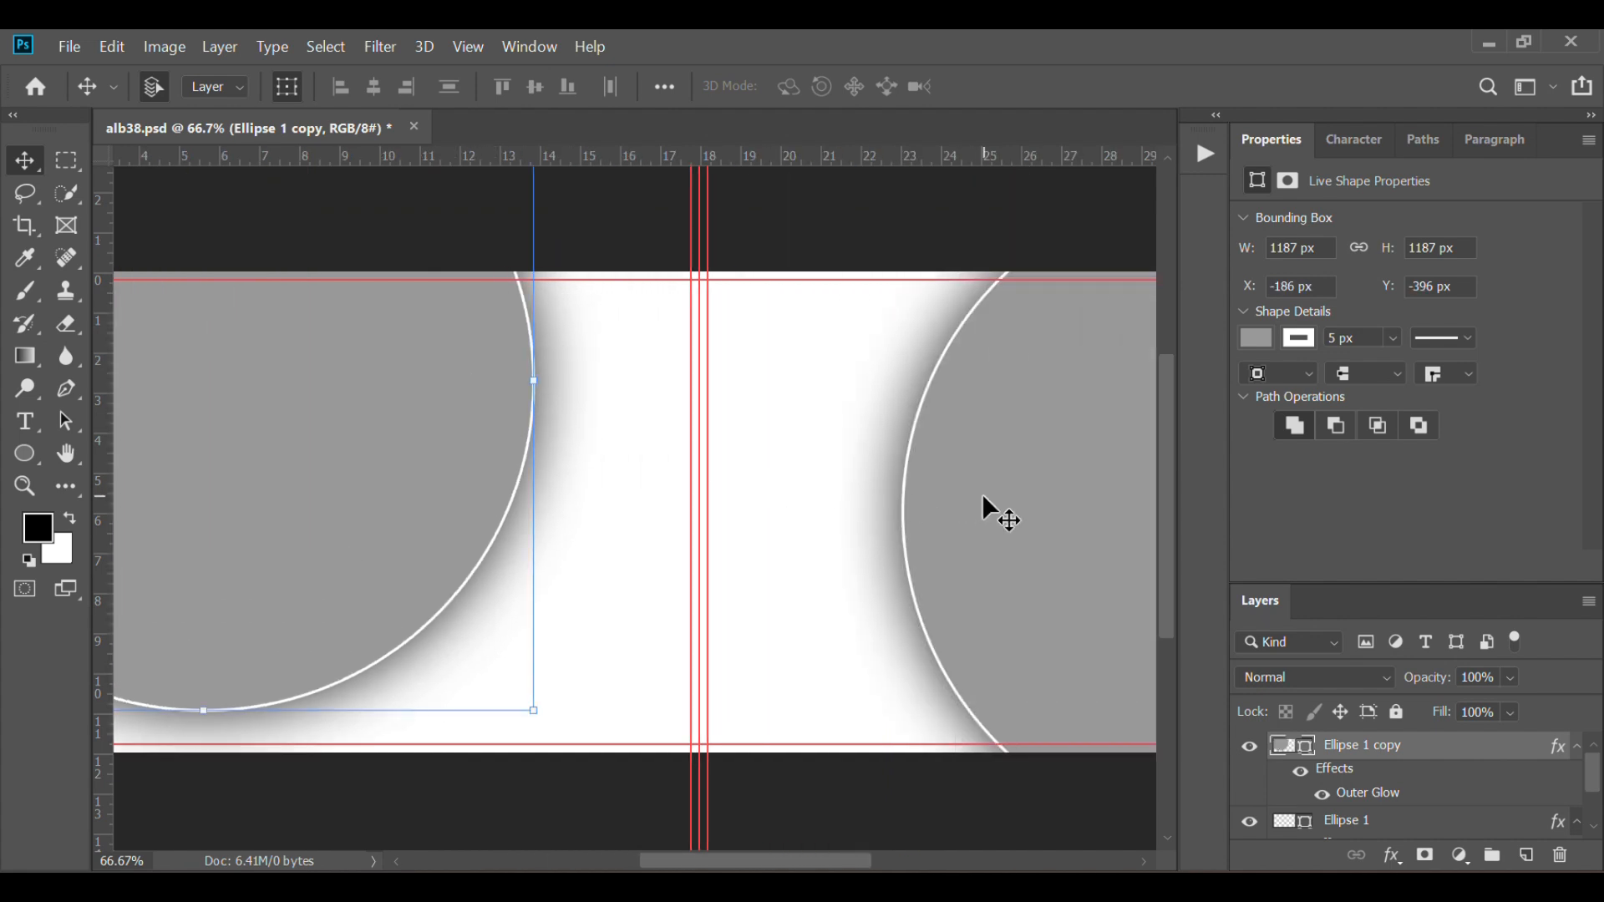
pyautogui.moveTo(983, 498); pyautogui.dragTo(485, 404)
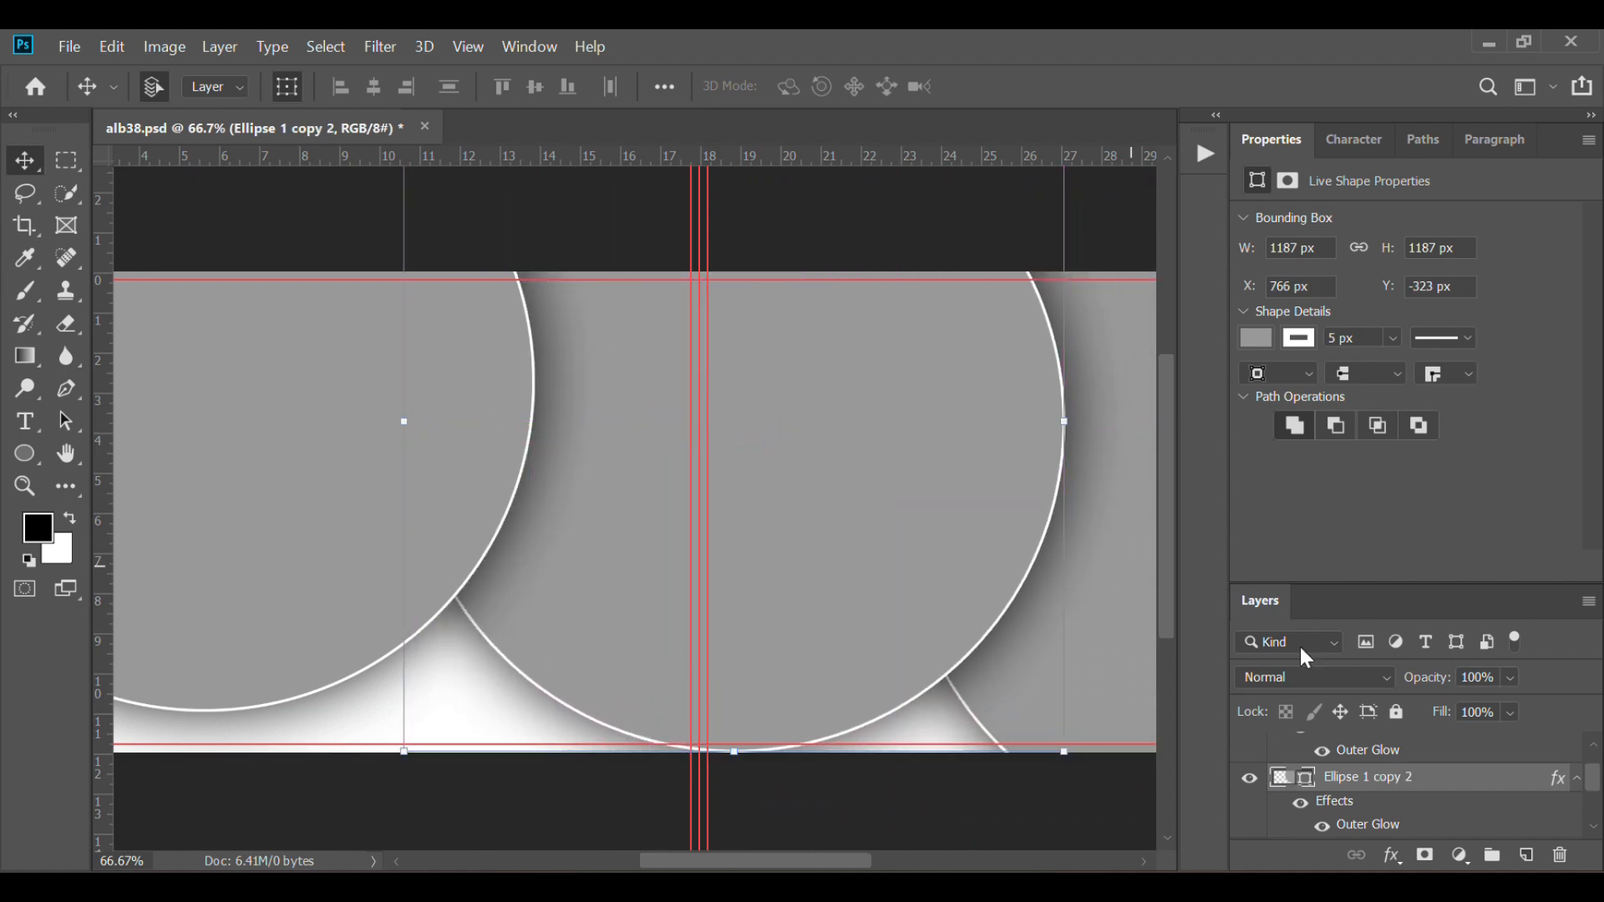
pyautogui.moveTo(1424, 783)
pyautogui.mouseDown()
pyautogui.moveTo(1425, 856)
pyautogui.moveTo(1415, 806)
pyautogui.mouseUp()
pyautogui.moveTo(779, 546); pyautogui.dragTo(855, 445)
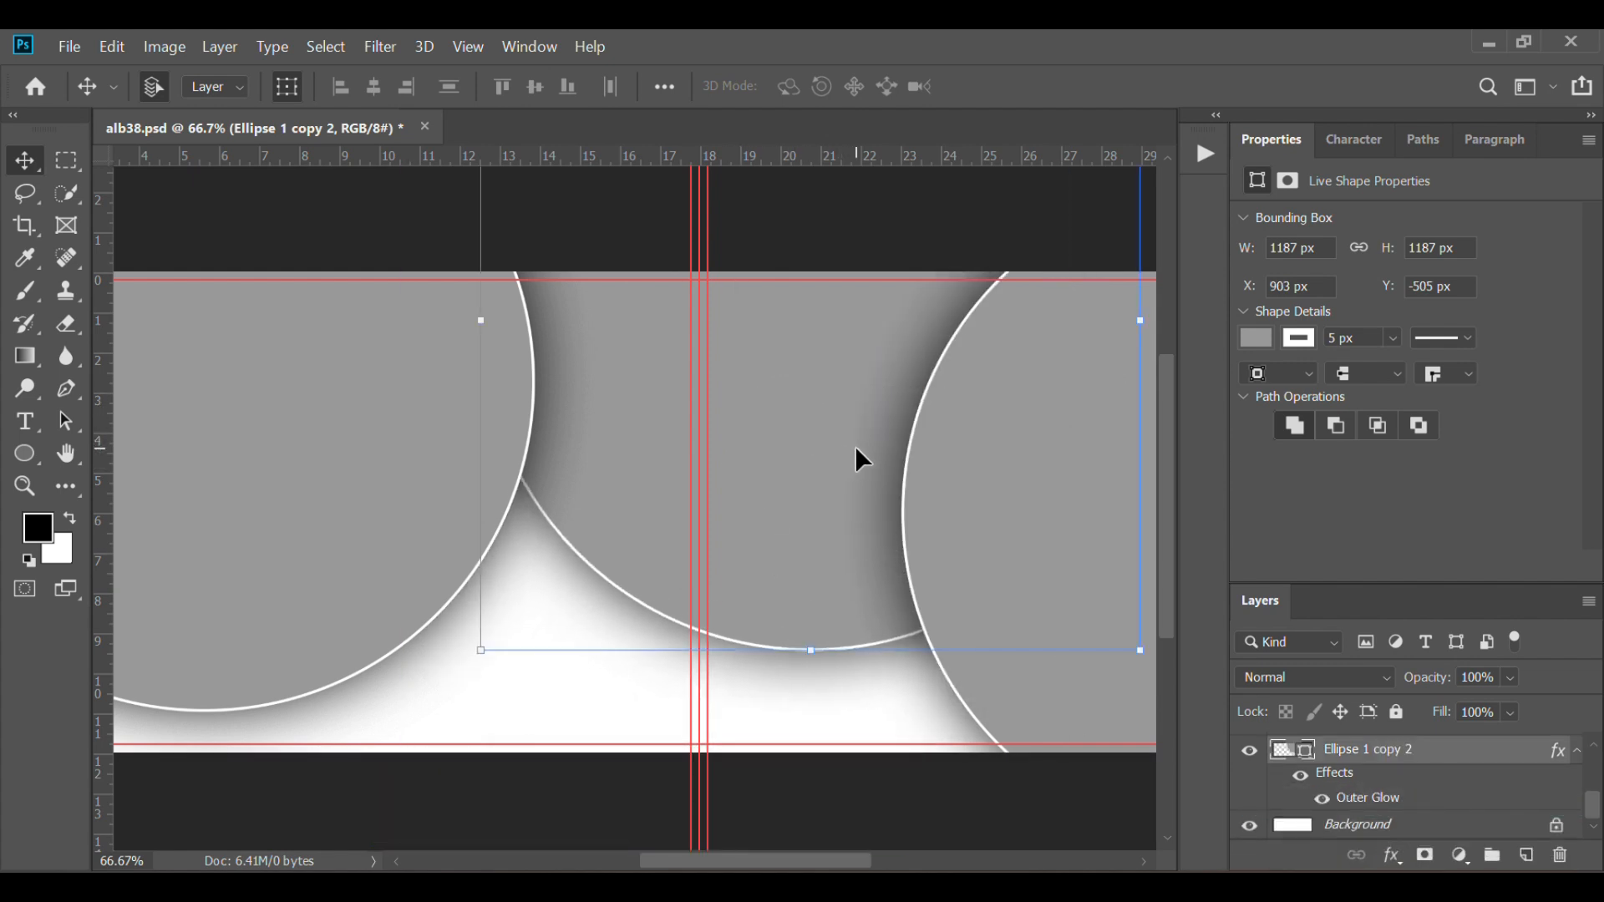
# - Lower the left circle to Y -161 px and shift the middle circle to about X 766, Y -593 px
pyautogui.click(481, 808)
pyautogui.hscroll(-6, 481, 808)
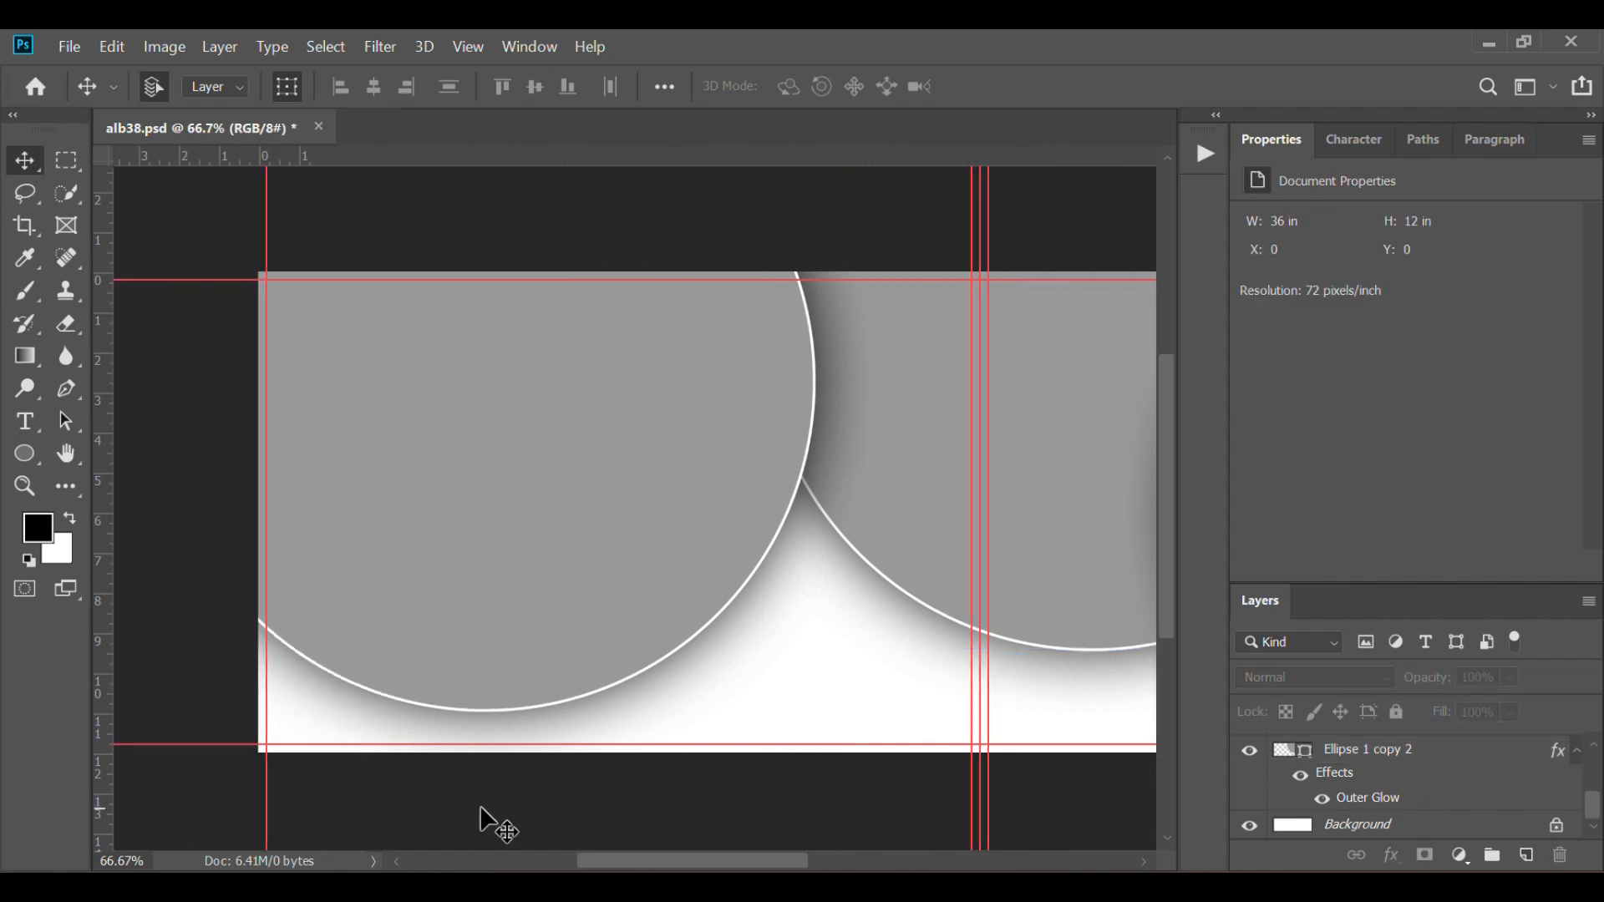
pyautogui.moveTo(494, 582); pyautogui.dragTo(505, 700)
pyautogui.moveTo(955, 450); pyautogui.dragTo(884, 398)
pyautogui.hscroll(2, 884, 399)
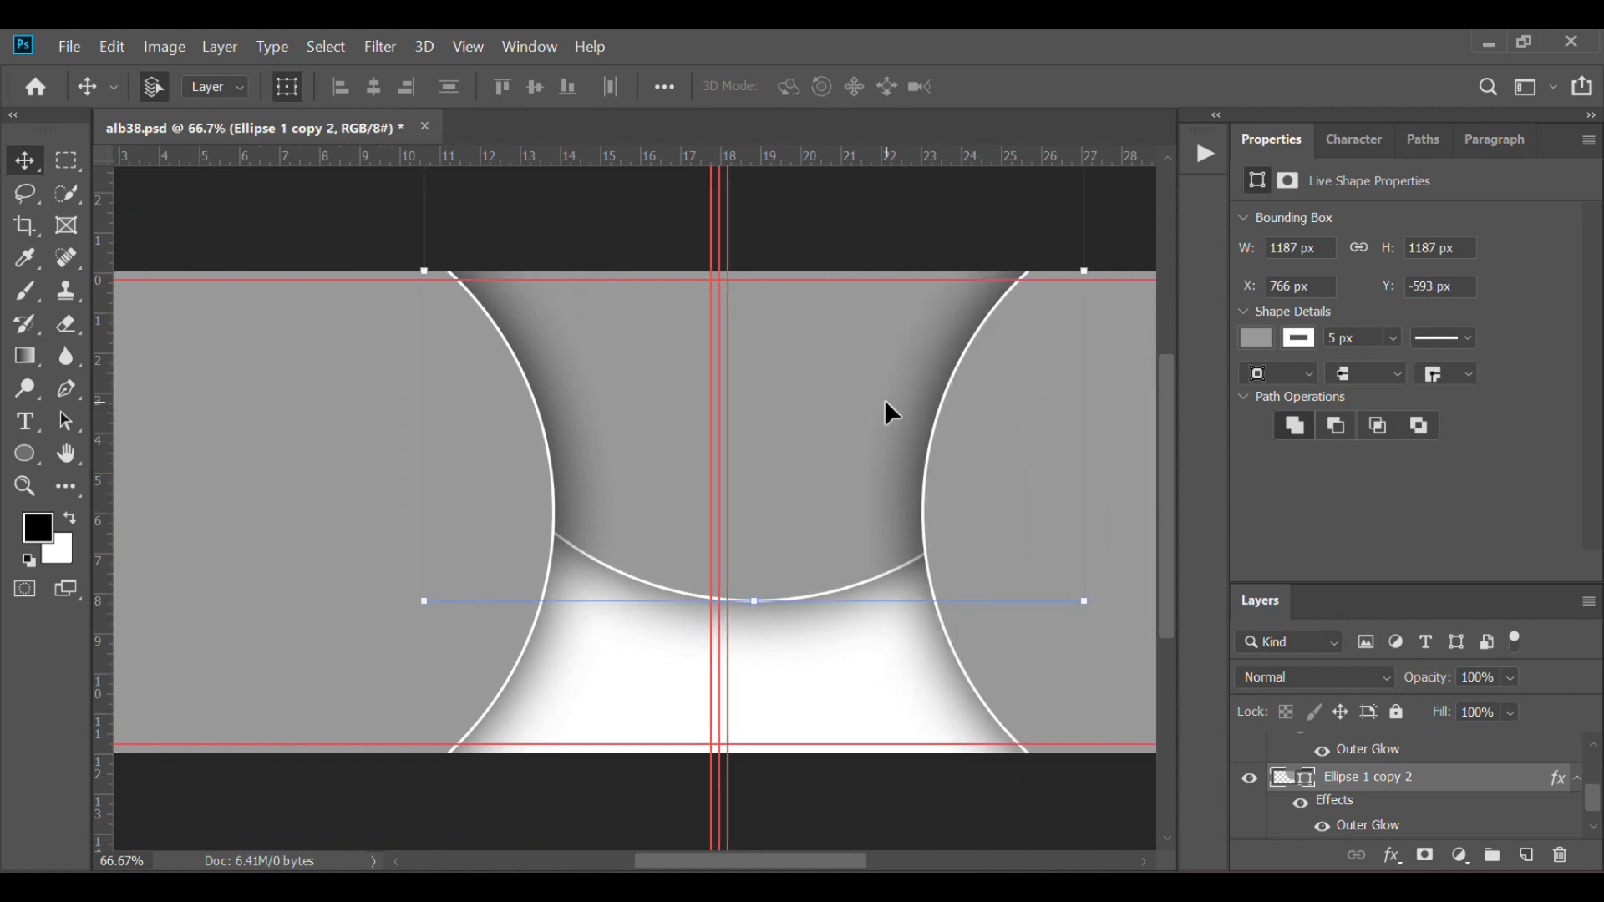
# - From File Explorer, place the wedding photo ending in 30214766 over the left circle and clip it to Ellipse 1 copy
pyautogui.hotkey('ctrl', '-')
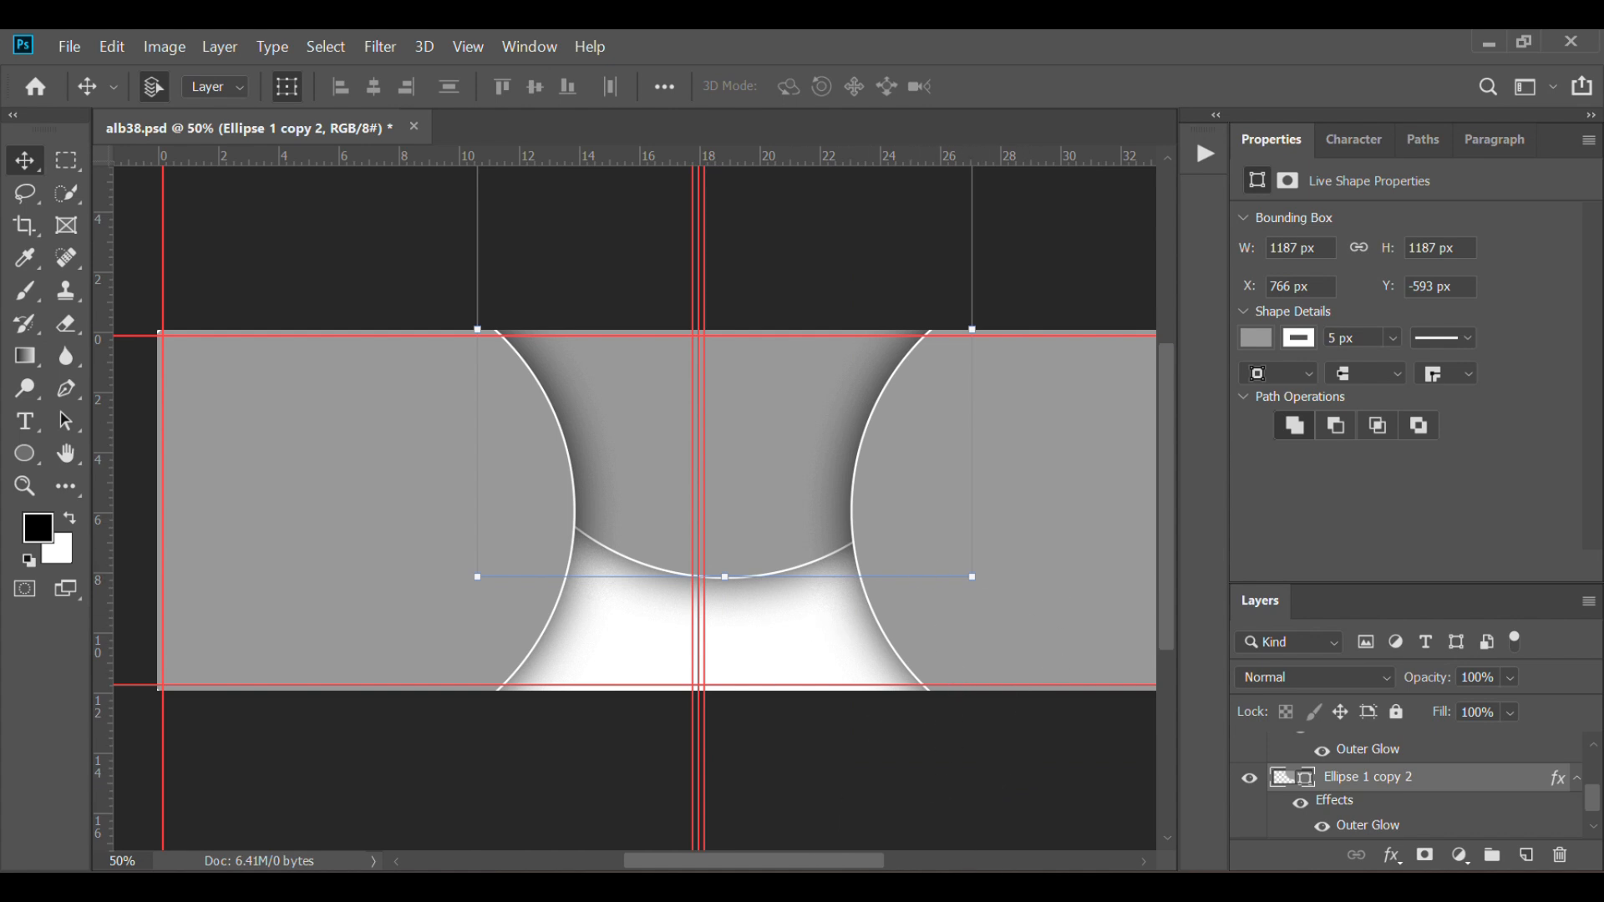
pyautogui.click(800, 886)
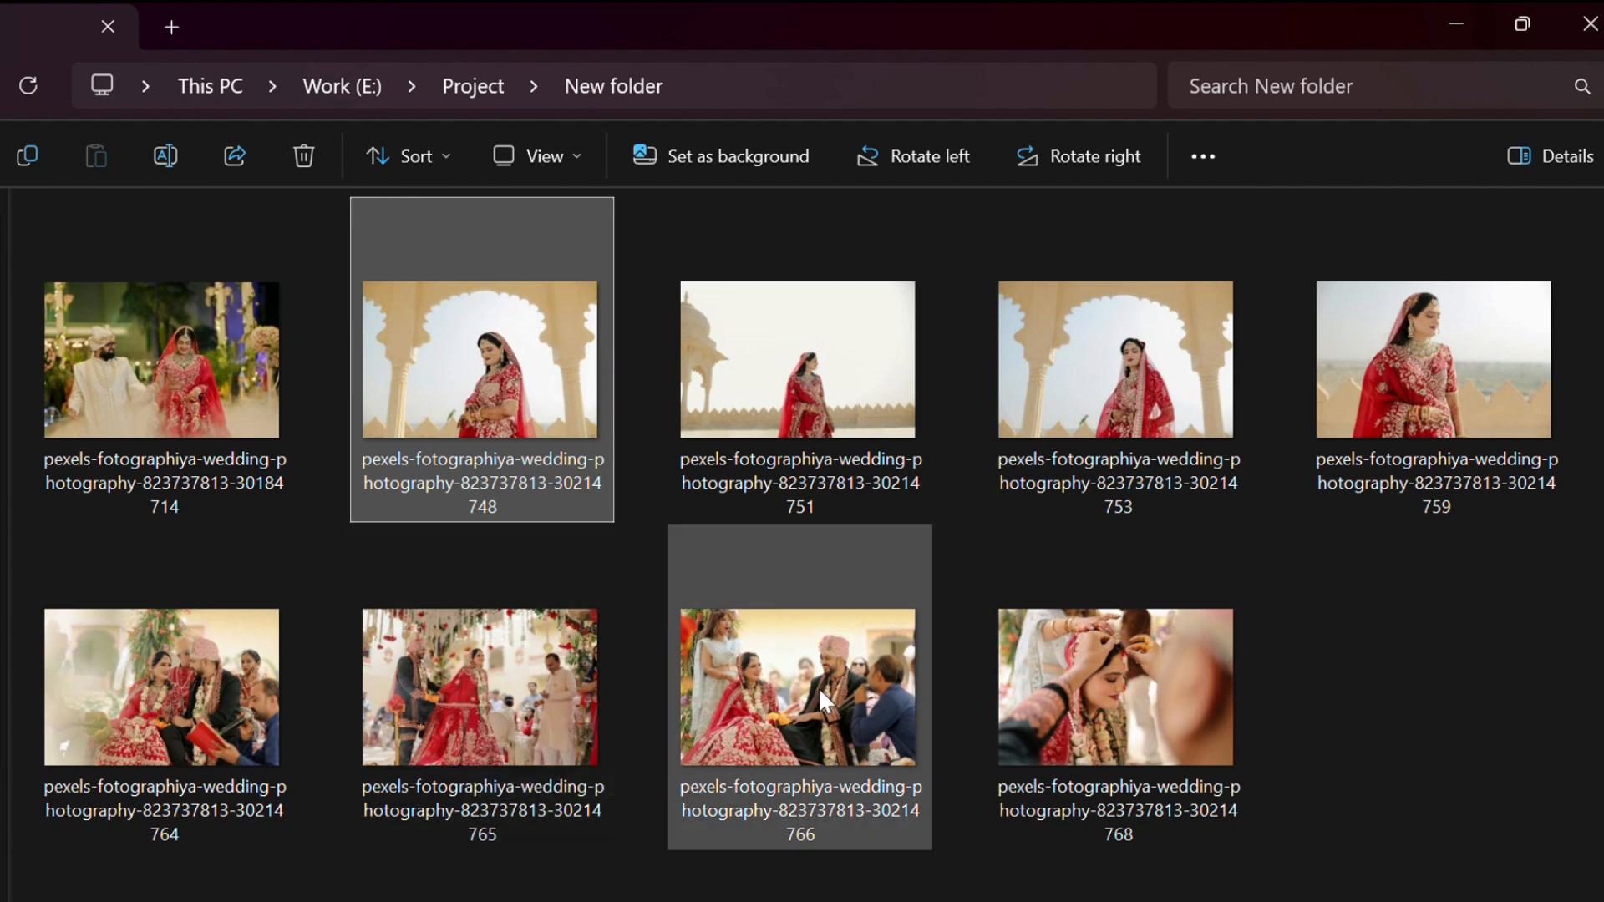
pyautogui.moveTo(819, 689); pyautogui.dragTo(406, 604)
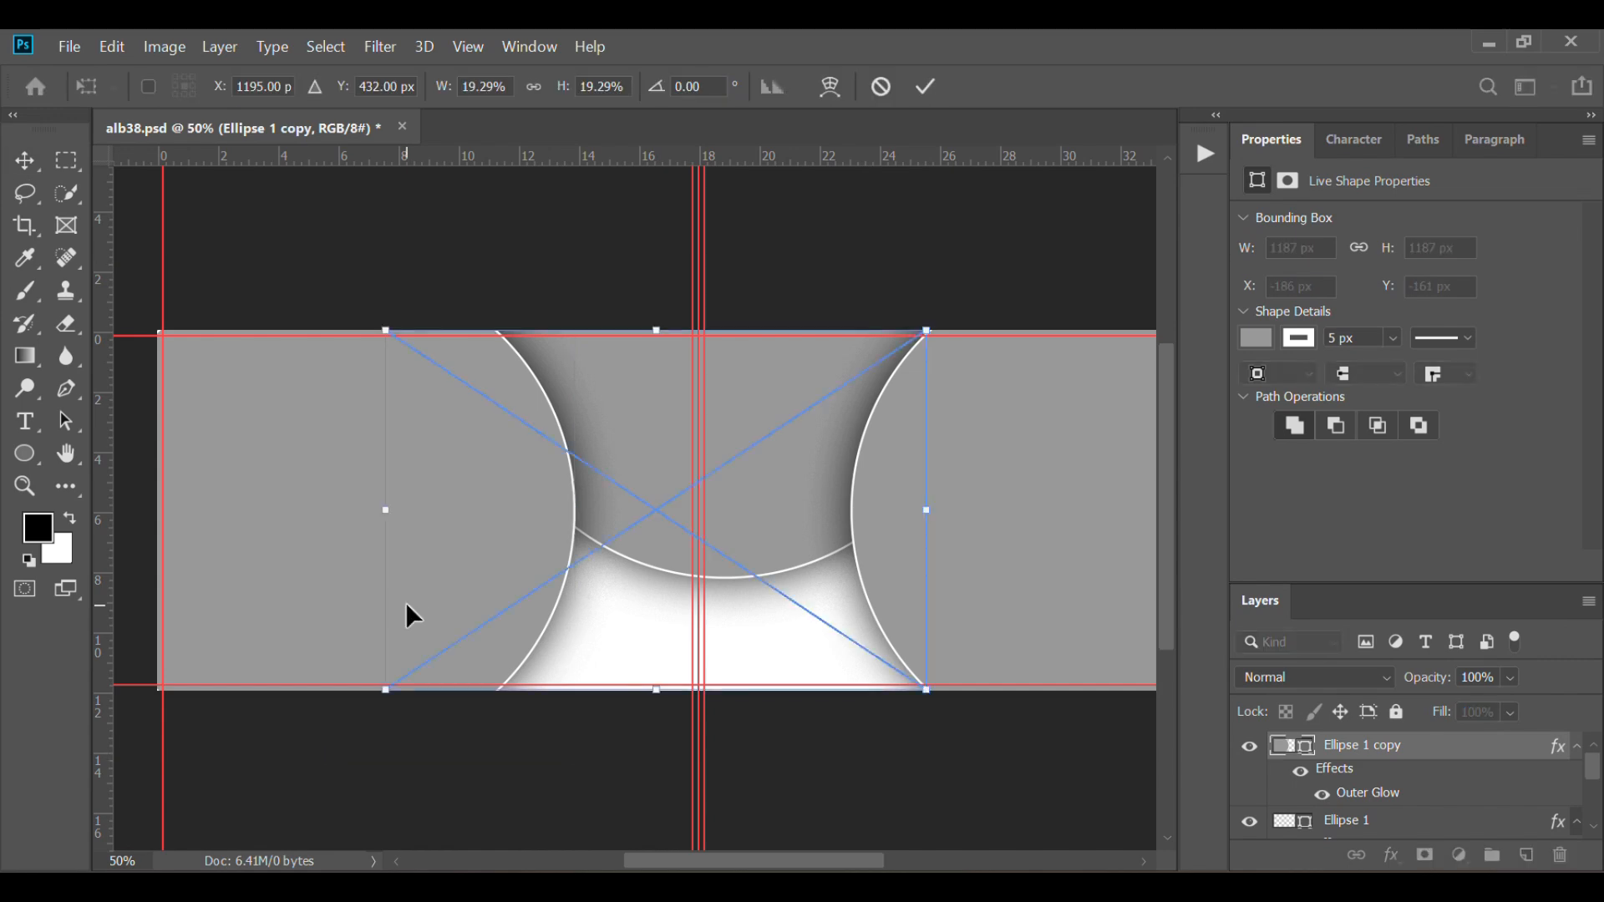
pyautogui.moveTo(624, 563); pyautogui.dragTo(356, 566)
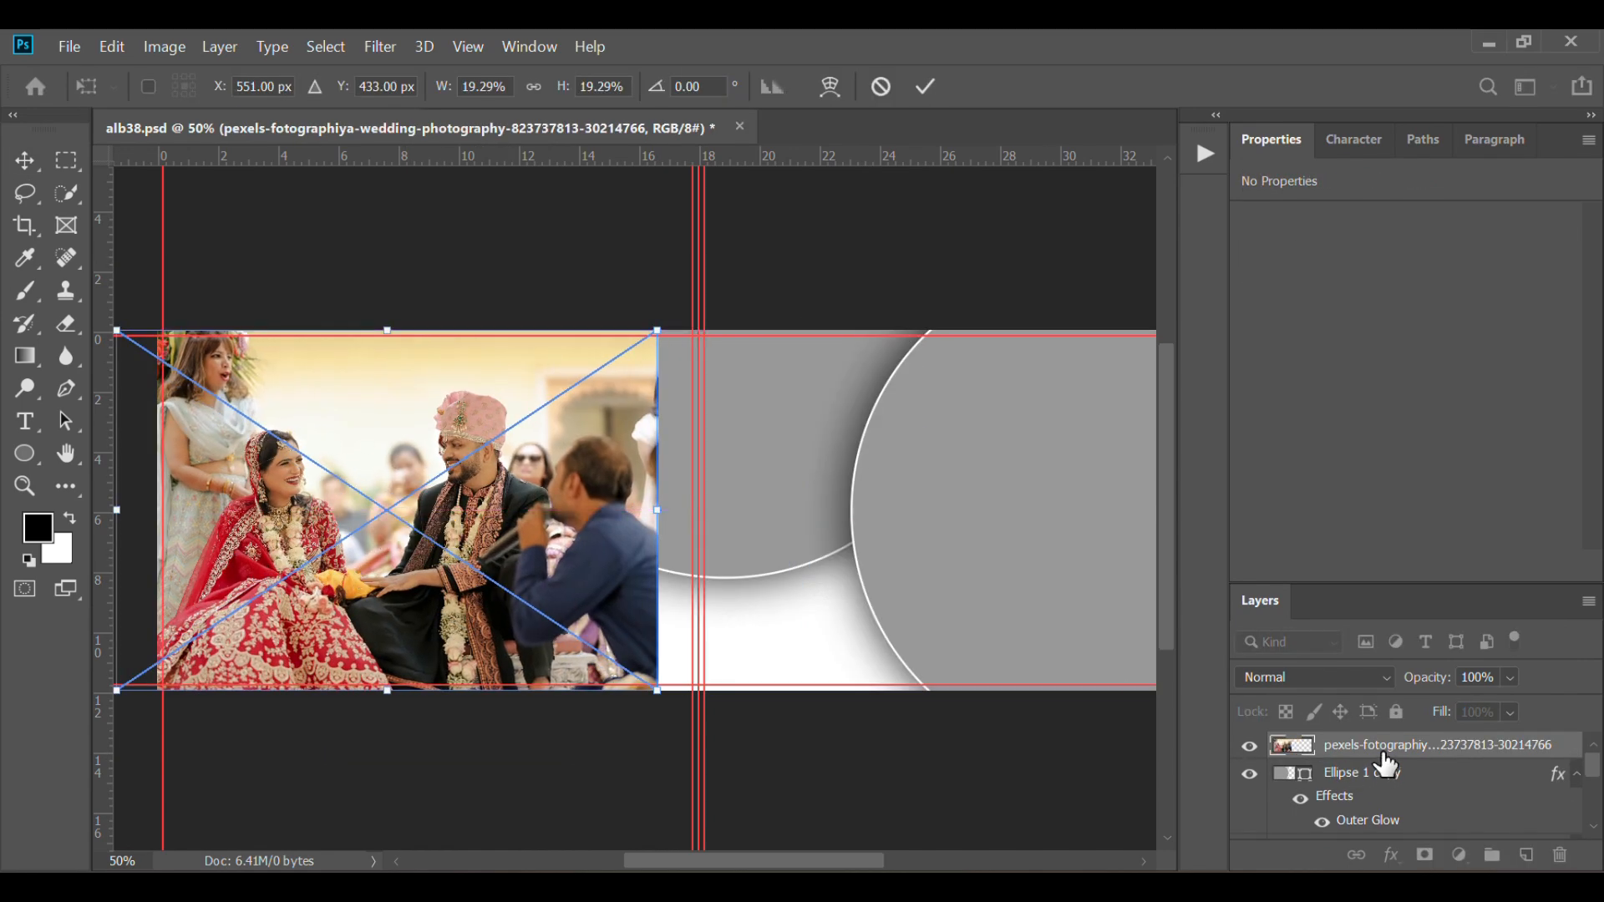
pyautogui.press('Return')
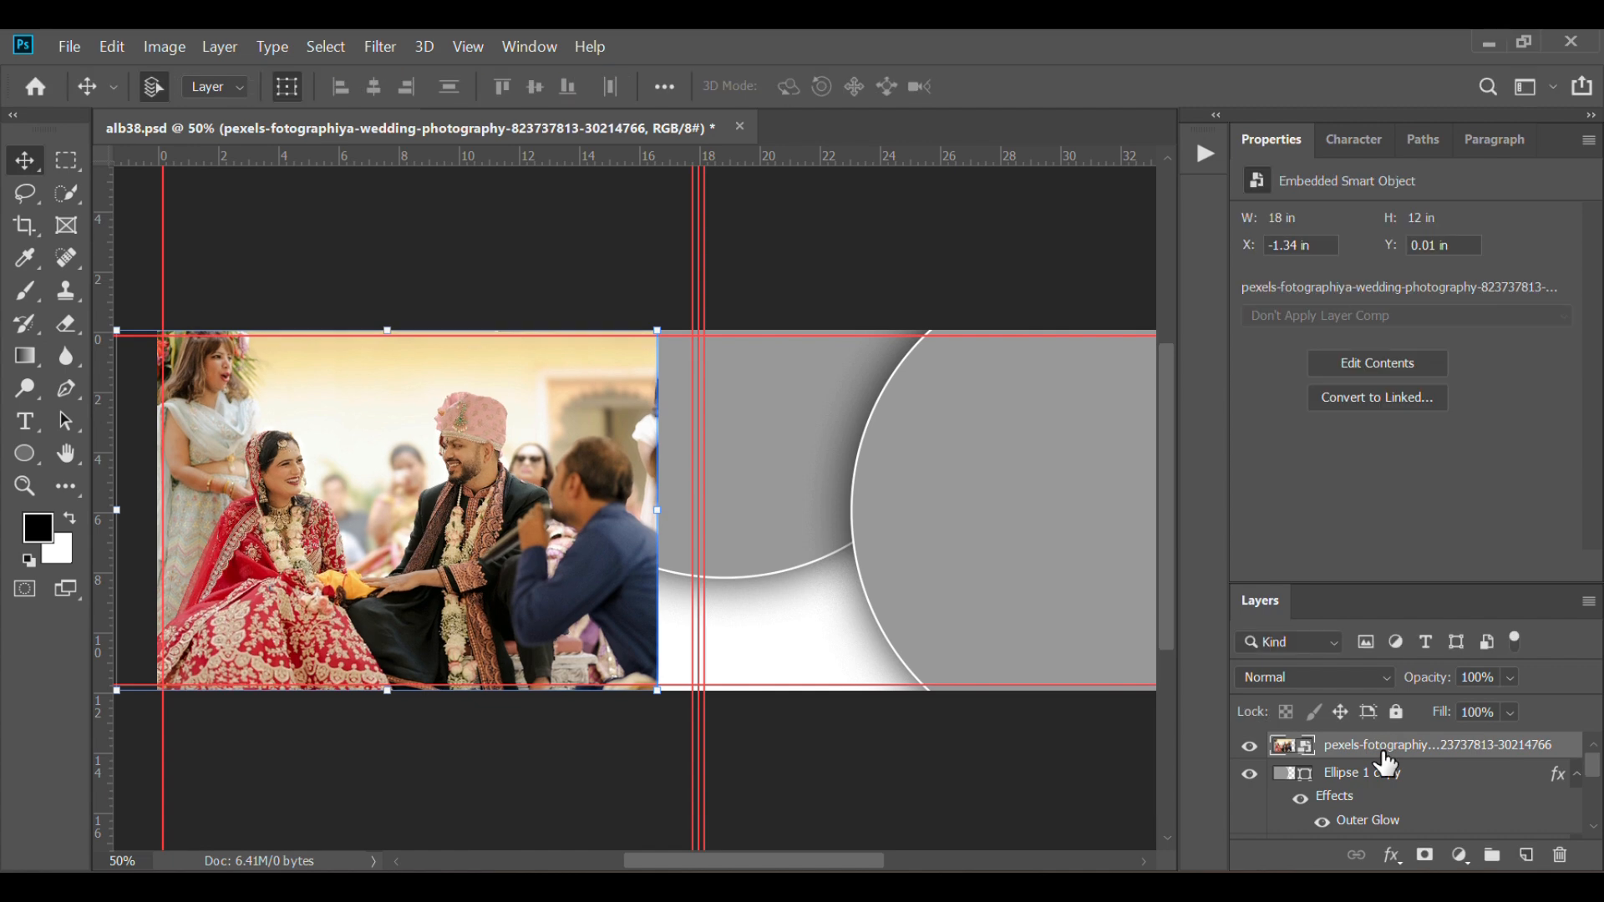
pyautogui.moveTo(1385, 777); pyautogui.dragTo(1383, 750)
pyautogui.keyDown('alt'); pyautogui.click(1384, 757); pyautogui.keyUp('alt')
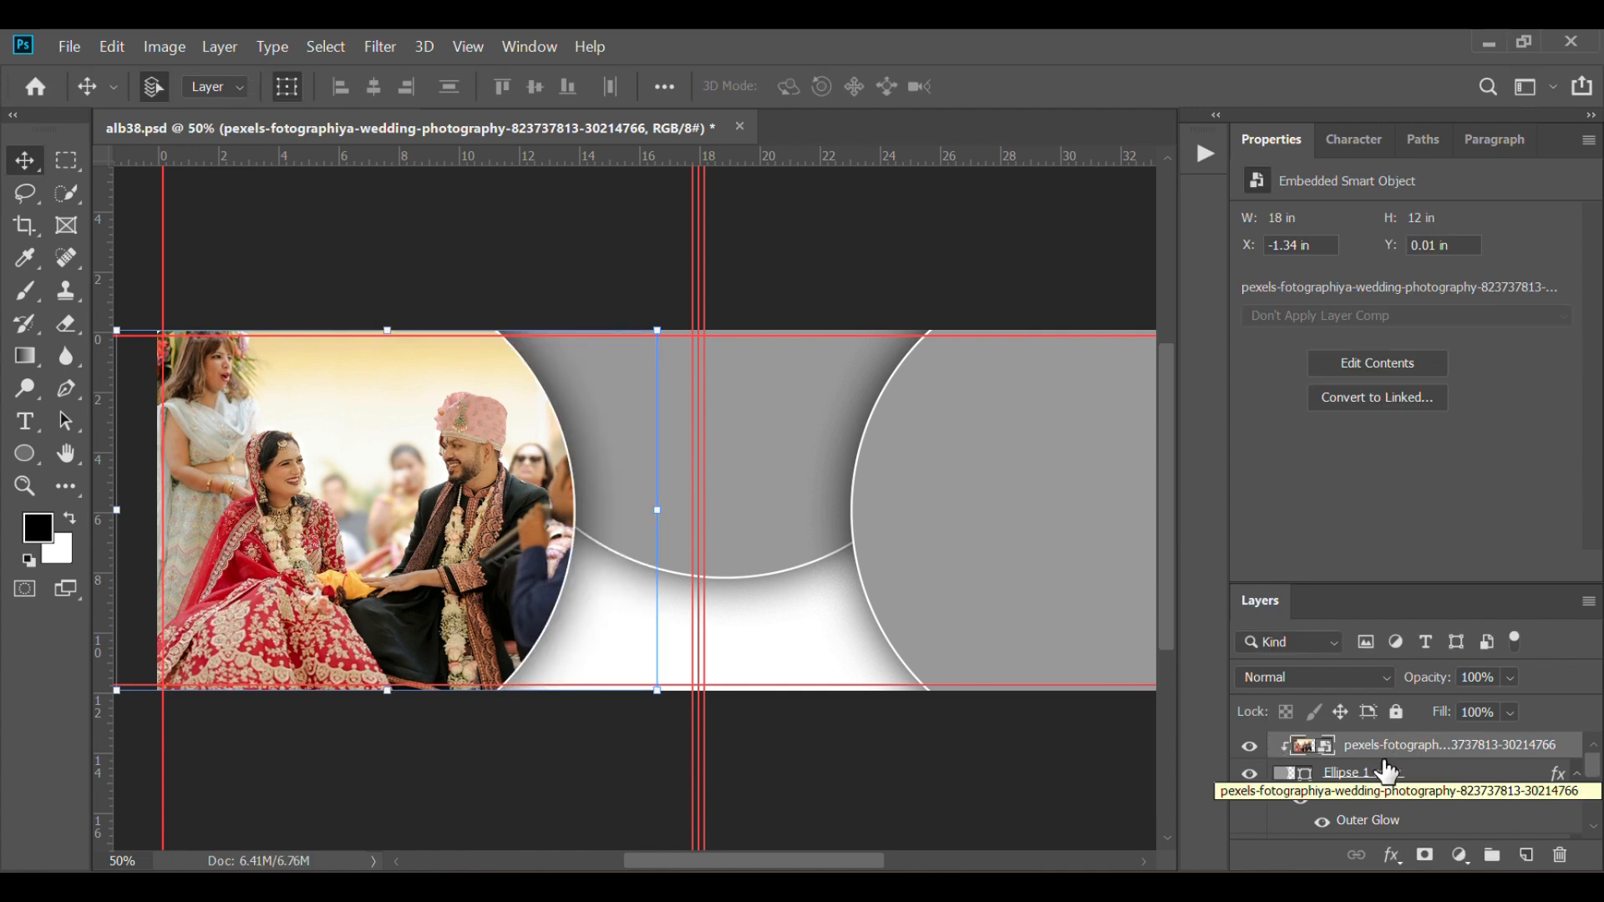
# - From File Explorer, place the wedding photo ending in 30214765 over the right circle and clip it to Ellipse 1
pyautogui.click(1020, 615)
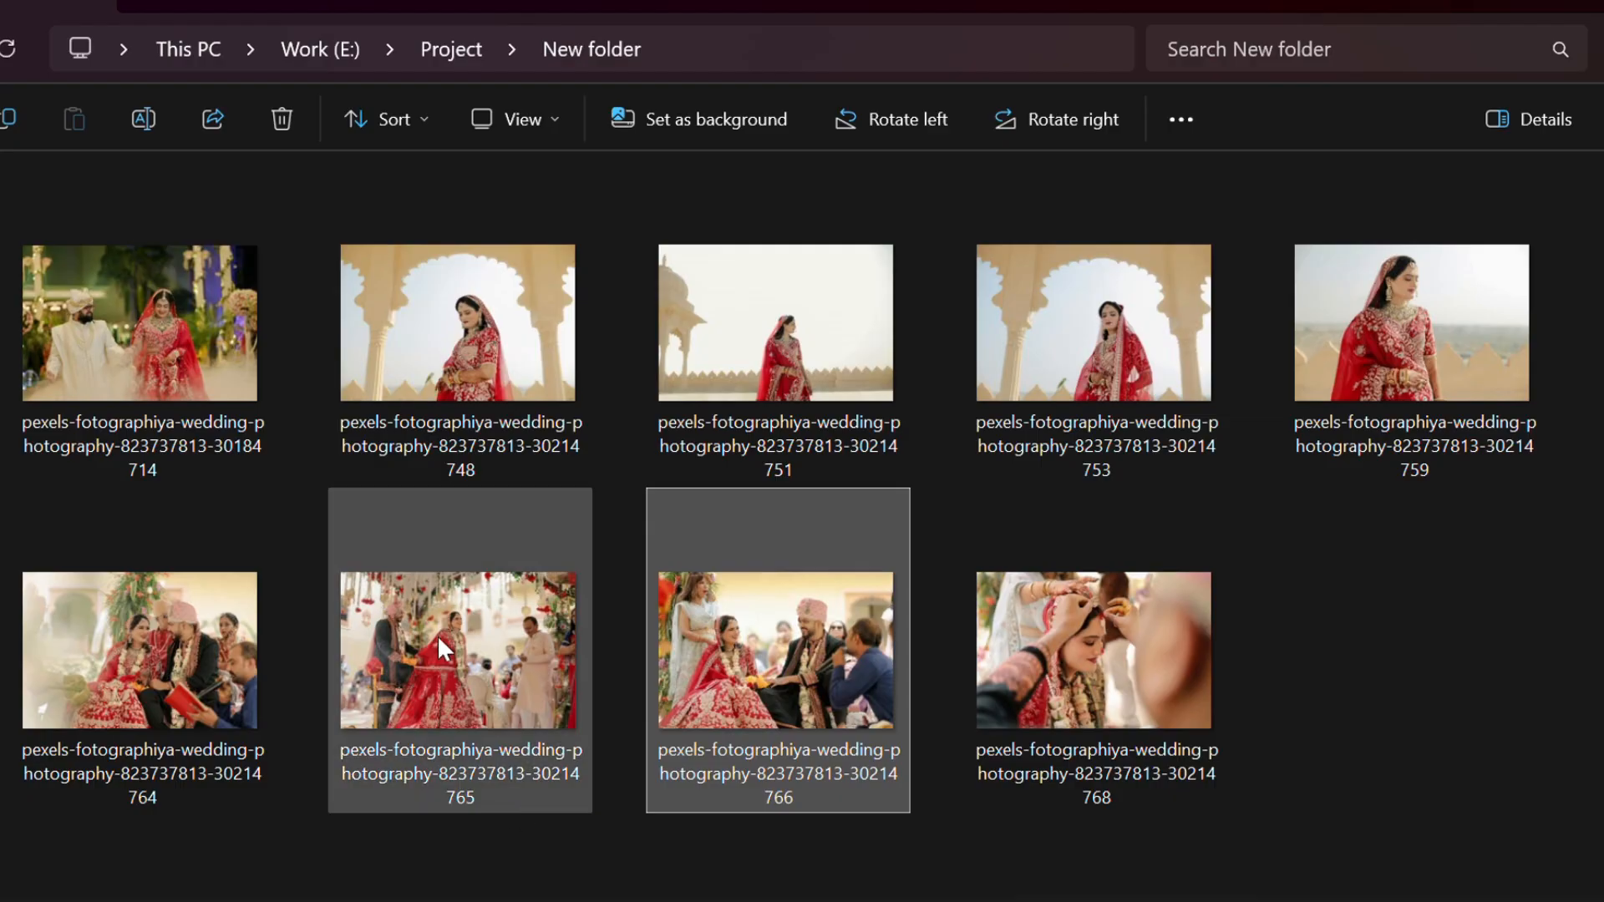
pyautogui.moveTo(438, 635); pyautogui.dragTo(883, 901)
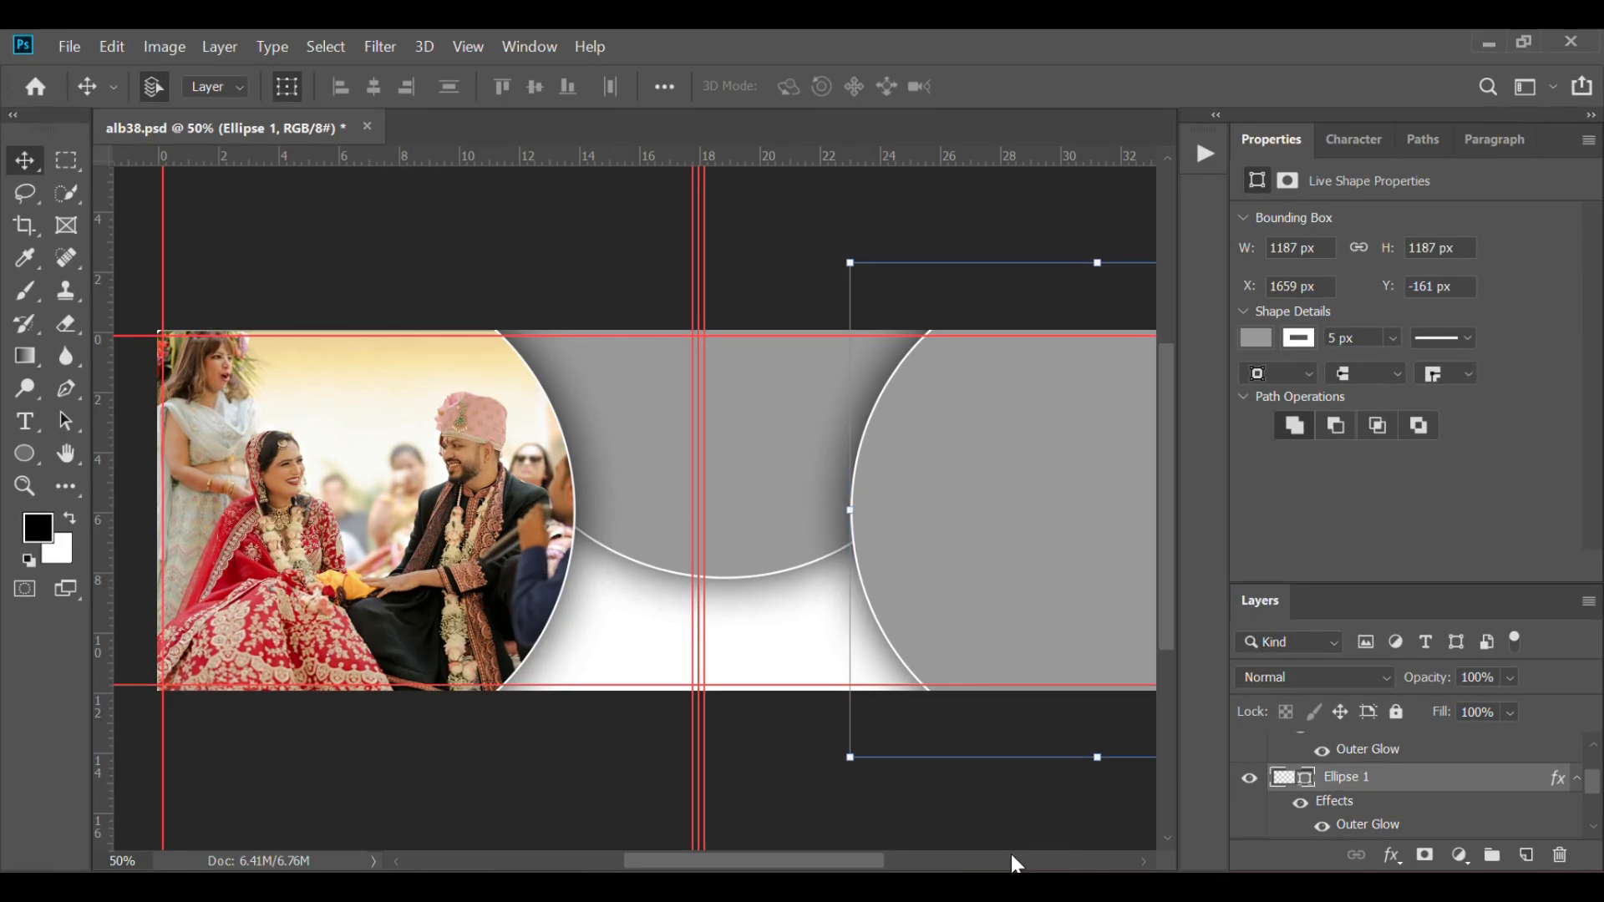
pyautogui.moveTo(1010, 860); pyautogui.dragTo(1009, 545)
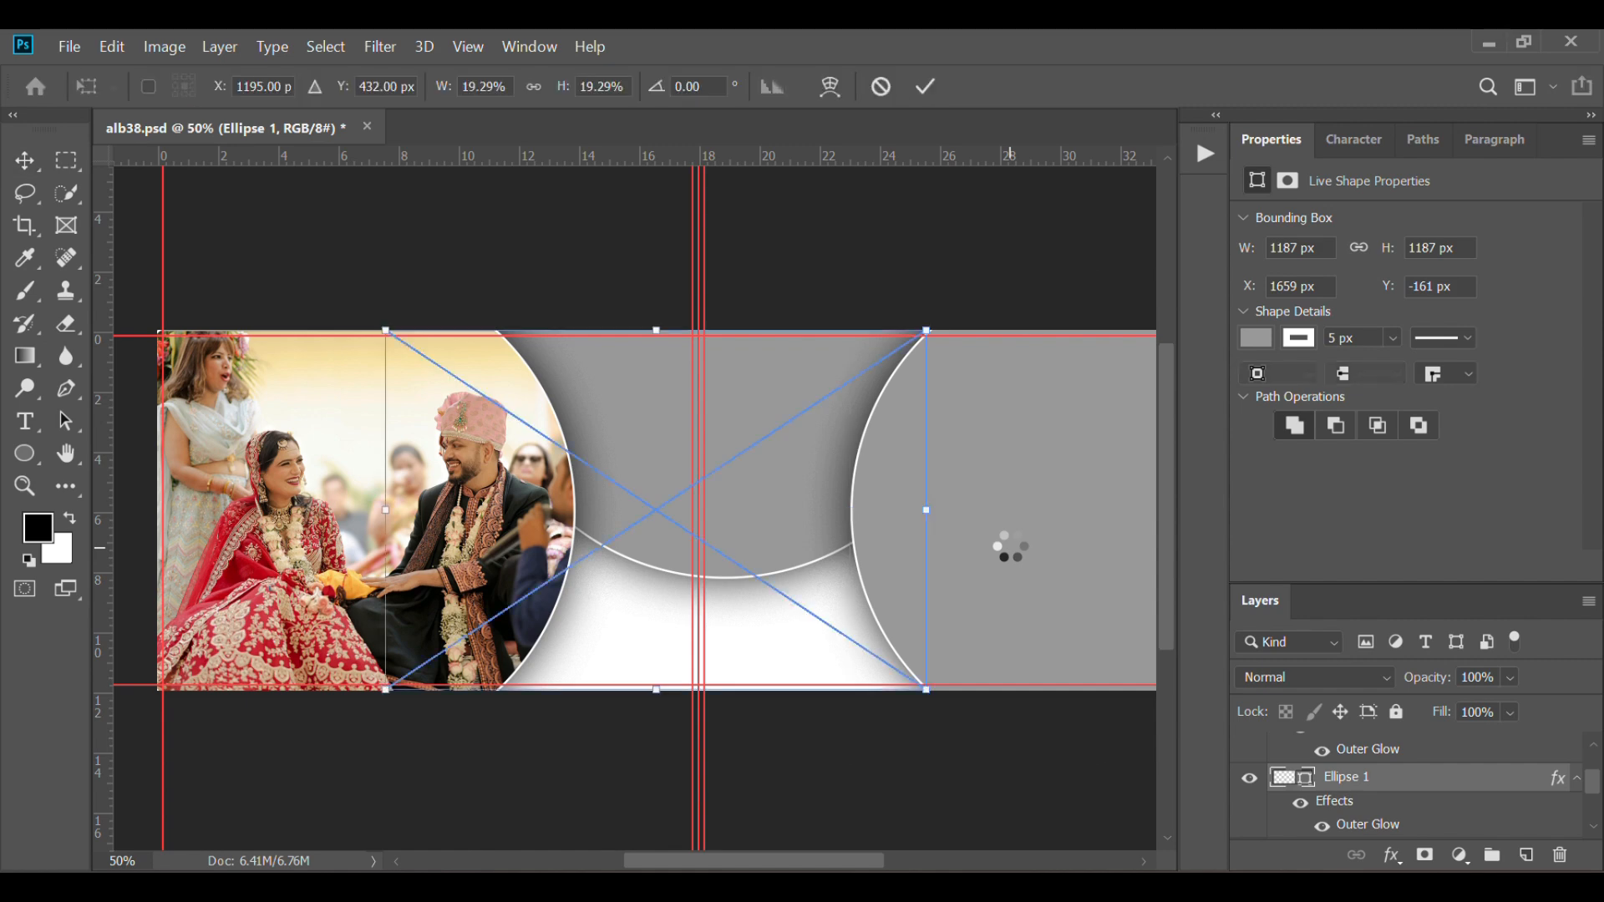
pyautogui.hscroll(2, 1011, 548)
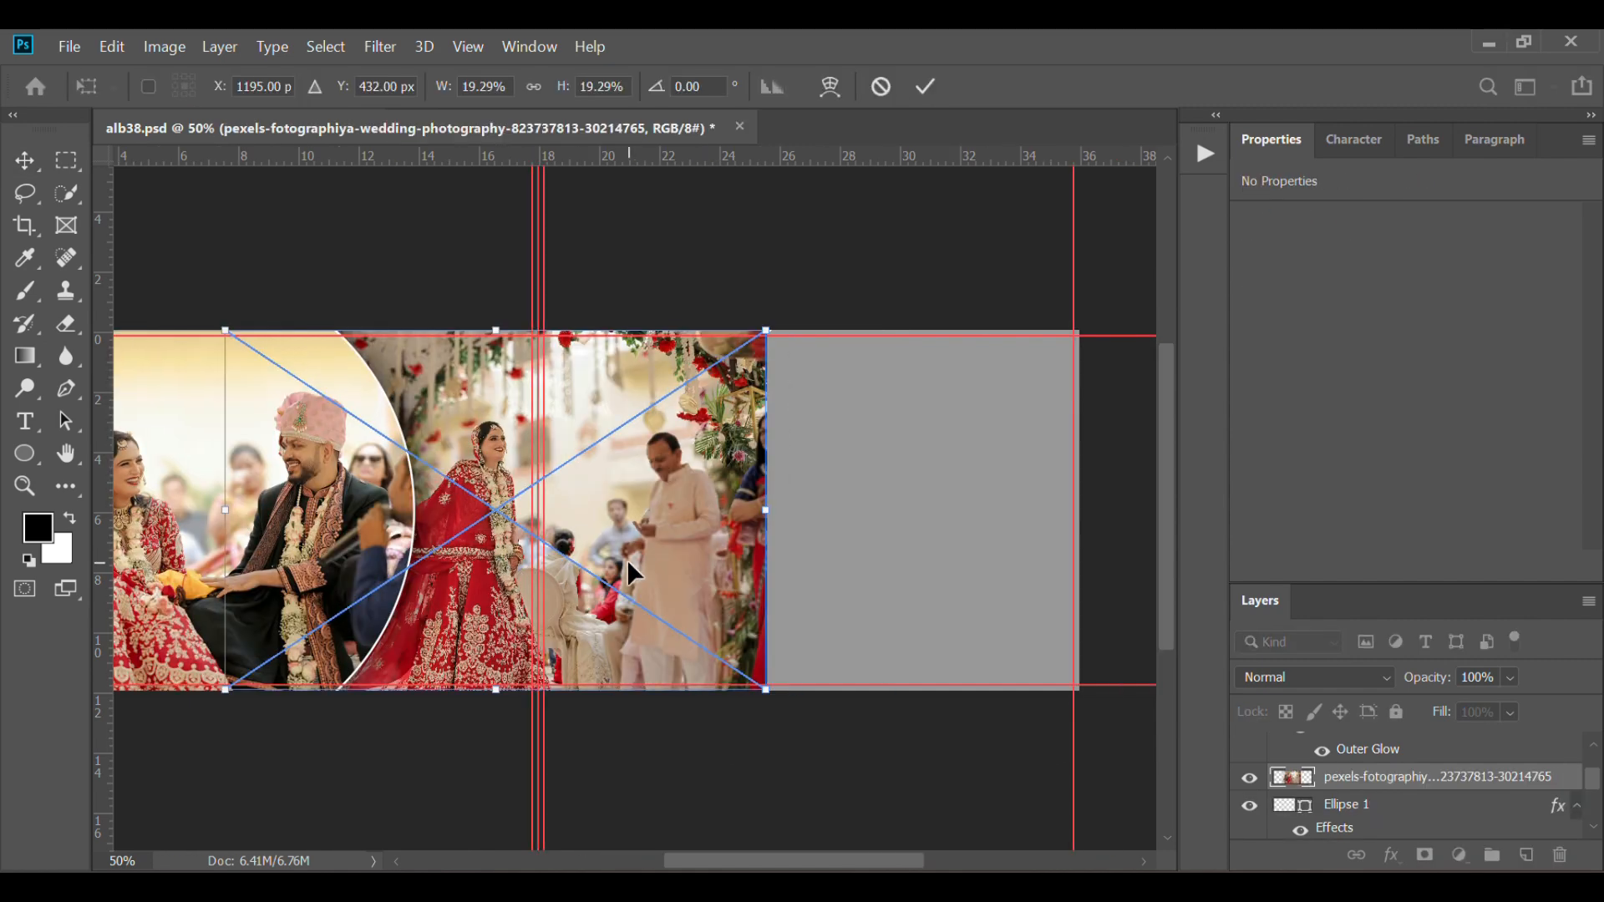
pyautogui.moveTo(627, 559); pyautogui.dragTo(956, 548)
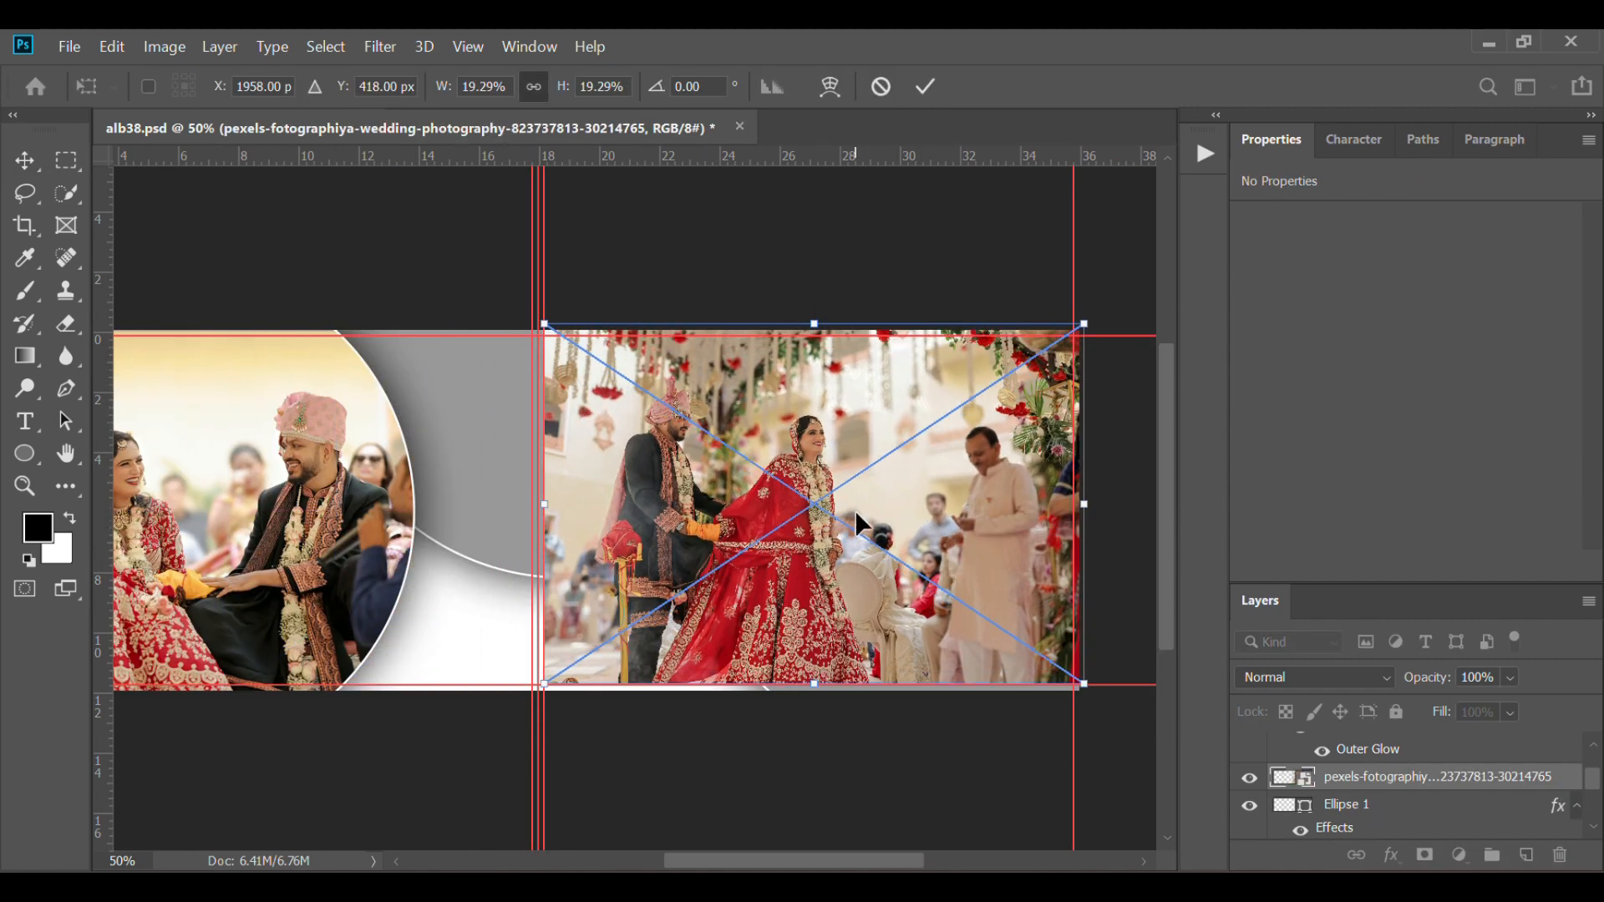
pyautogui.moveTo(860, 486); pyautogui.dragTo(1007, 483)
pyautogui.press('Return')
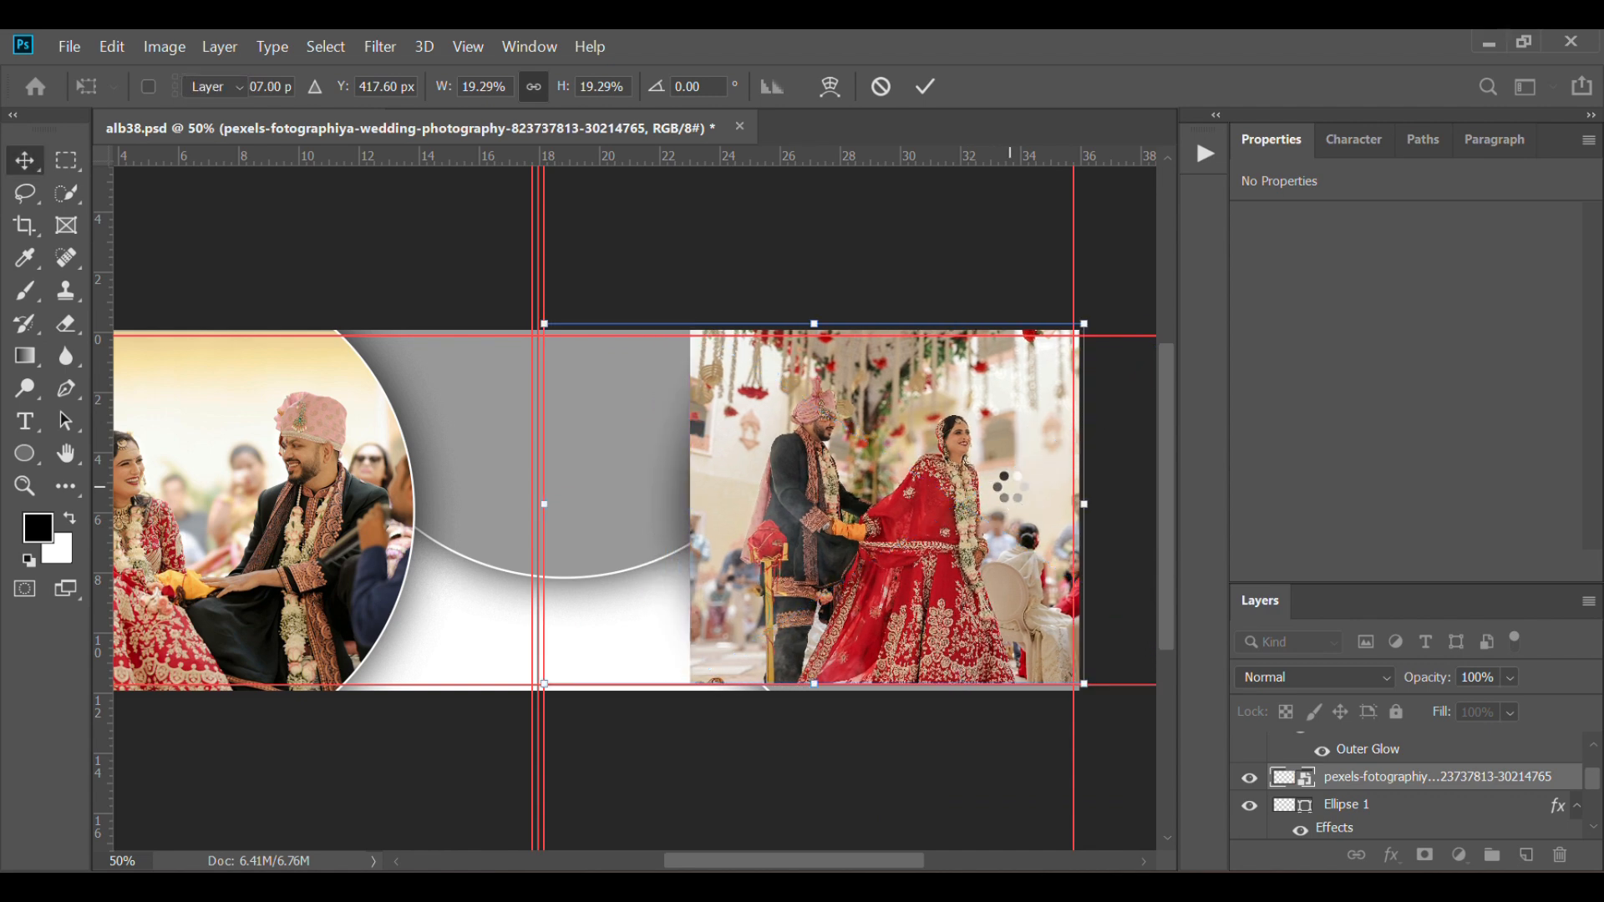
pyautogui.moveTo(1377, 788); pyautogui.dragTo(1375, 783)
pyautogui.keyDown('alt'); pyautogui.click(1374, 785); pyautogui.keyUp('alt')
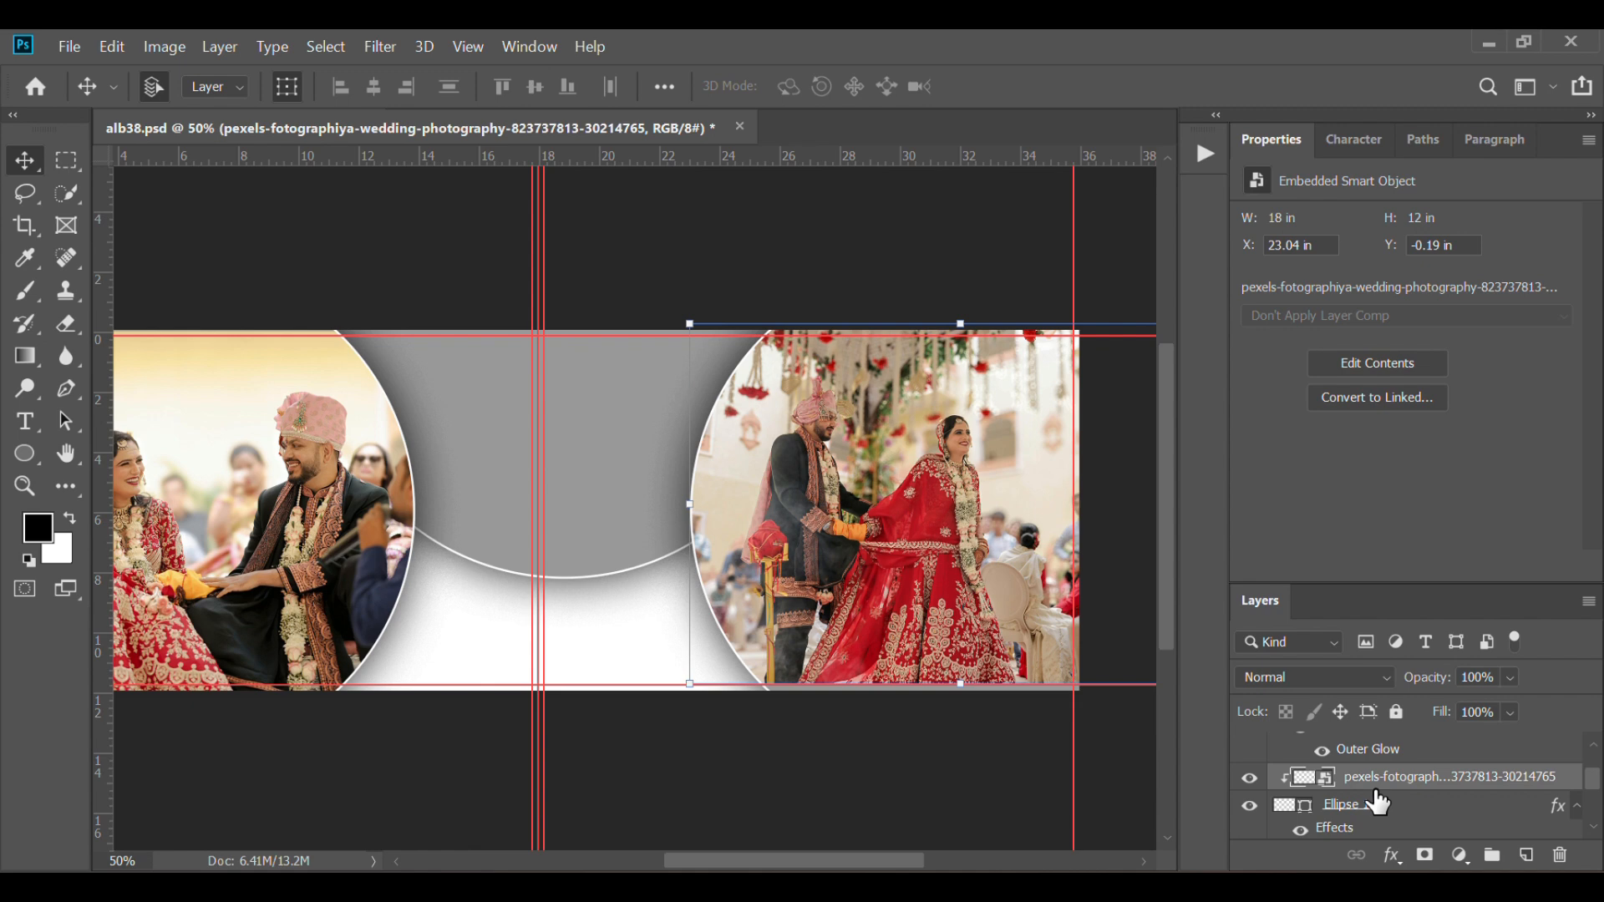
# - From File Explorer, place the wedding photo ending in 30214764 over the middle circle, directly above Ellipse 1 copy 2
pyautogui.click(773, 800)
pyautogui.hscroll(-3, 781, 802)
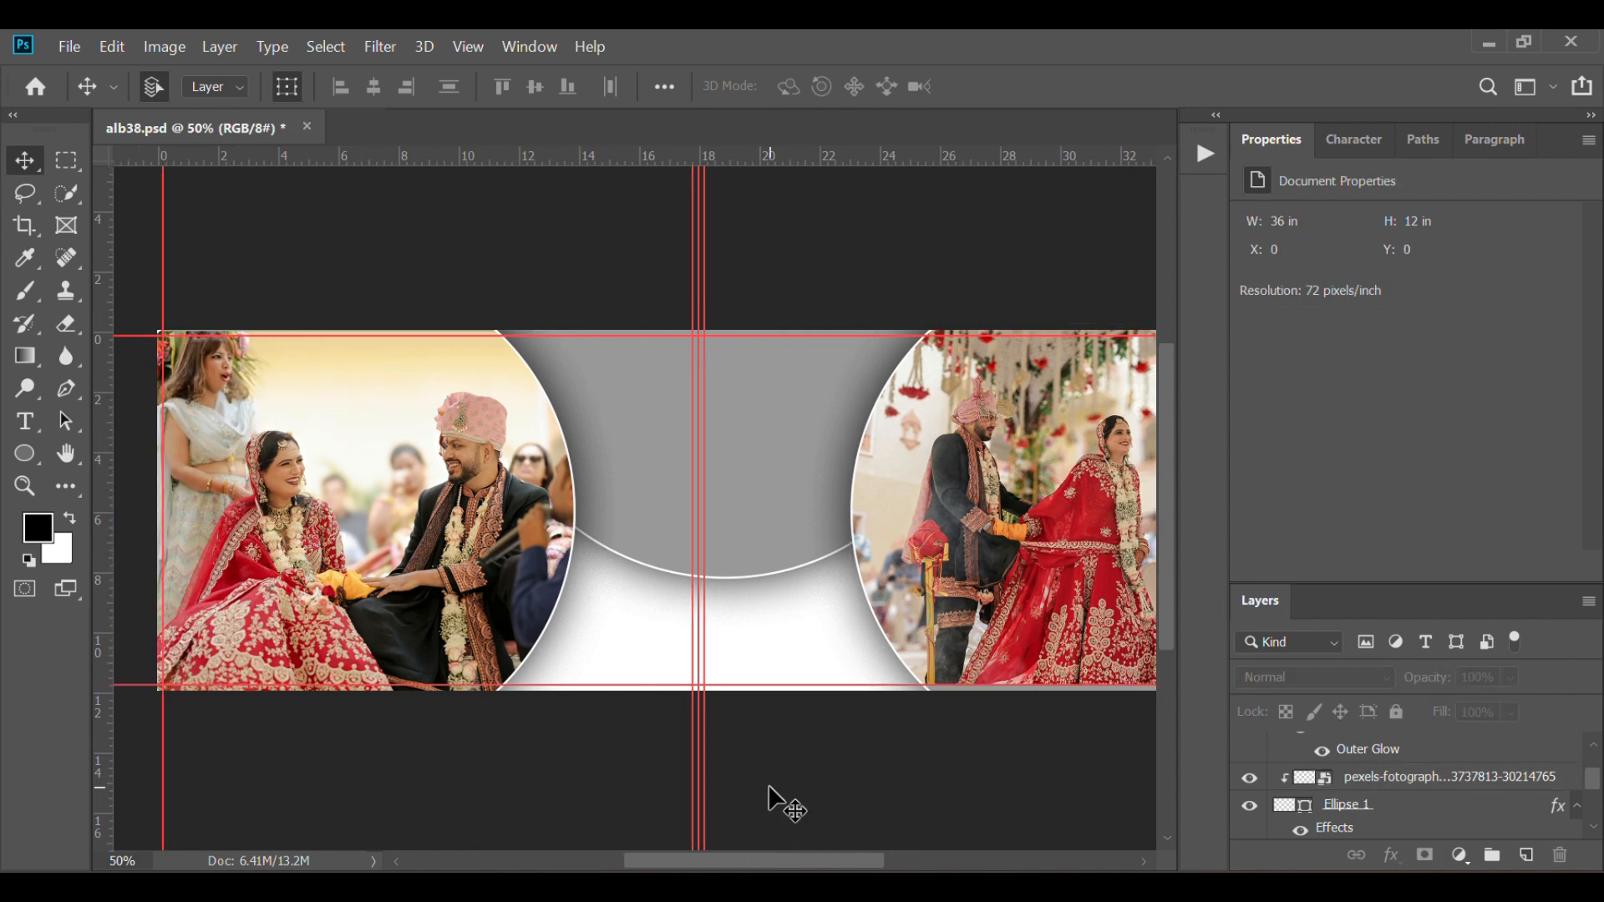
pyautogui.click(798, 445)
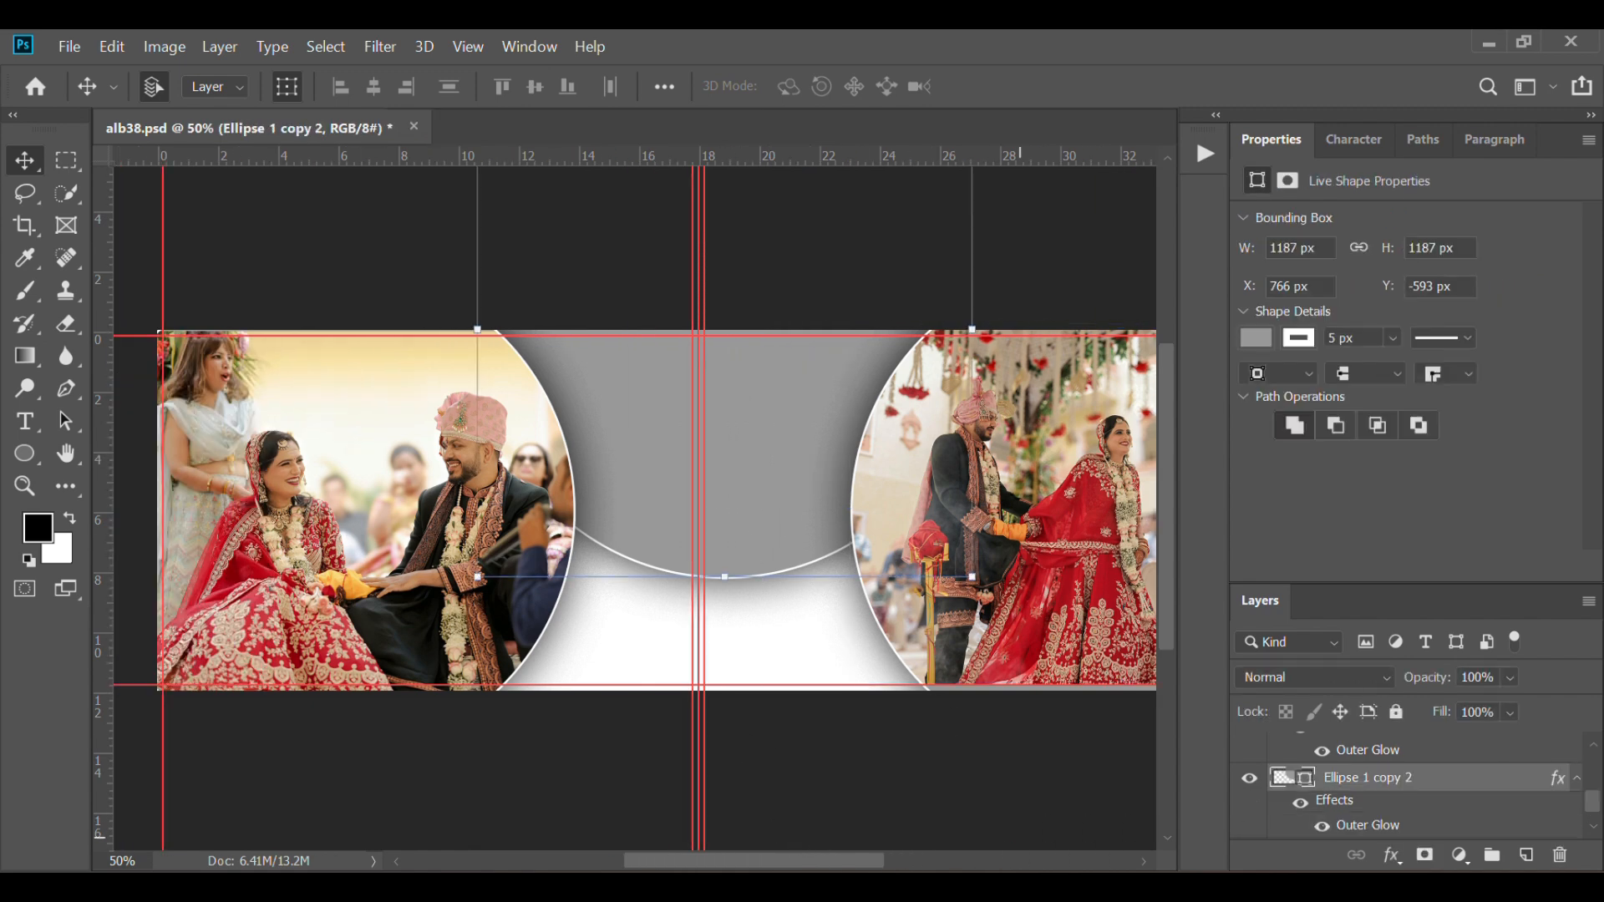
pyautogui.click(973, 898)
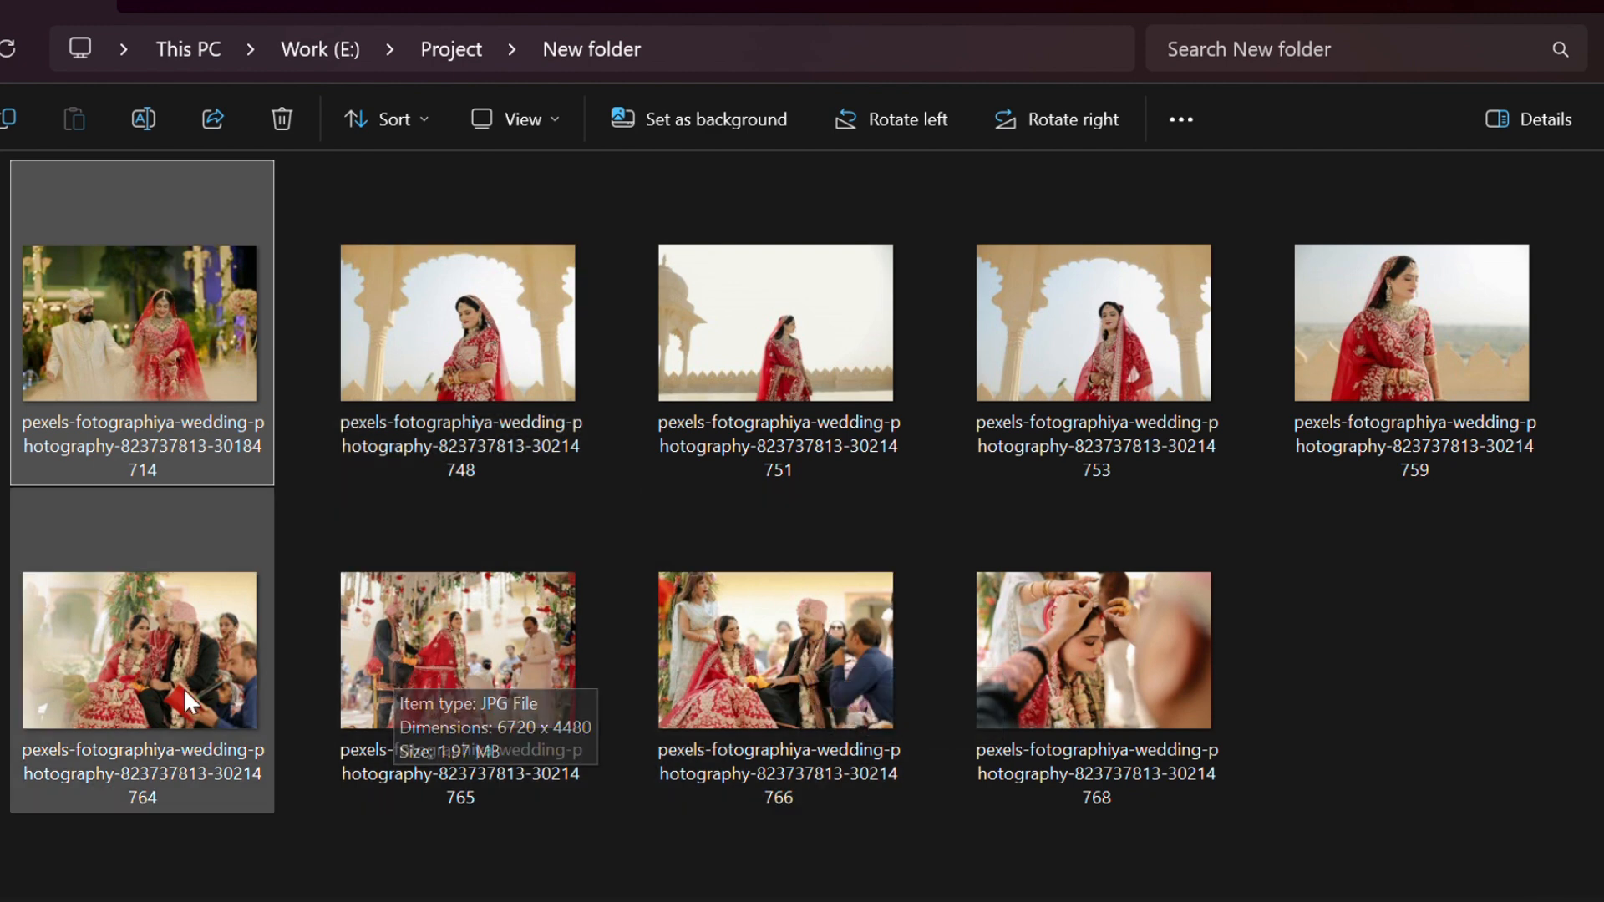
pyautogui.moveTo(159, 633); pyautogui.dragTo(701, 901)
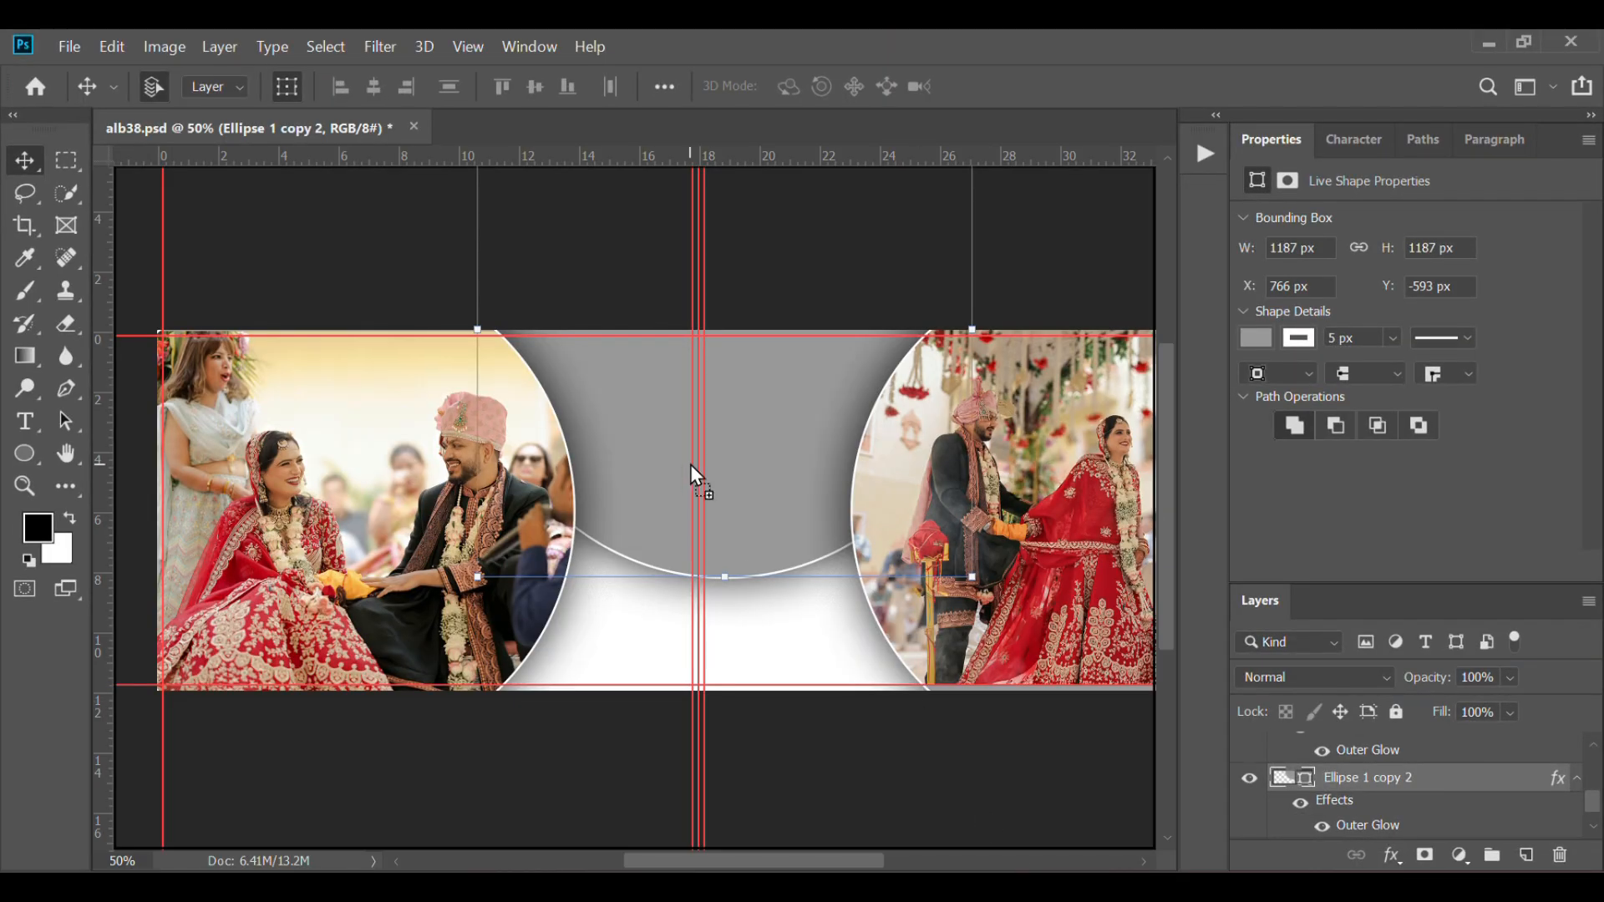
pyautogui.moveTo(690, 465); pyautogui.dragTo(690, 464)
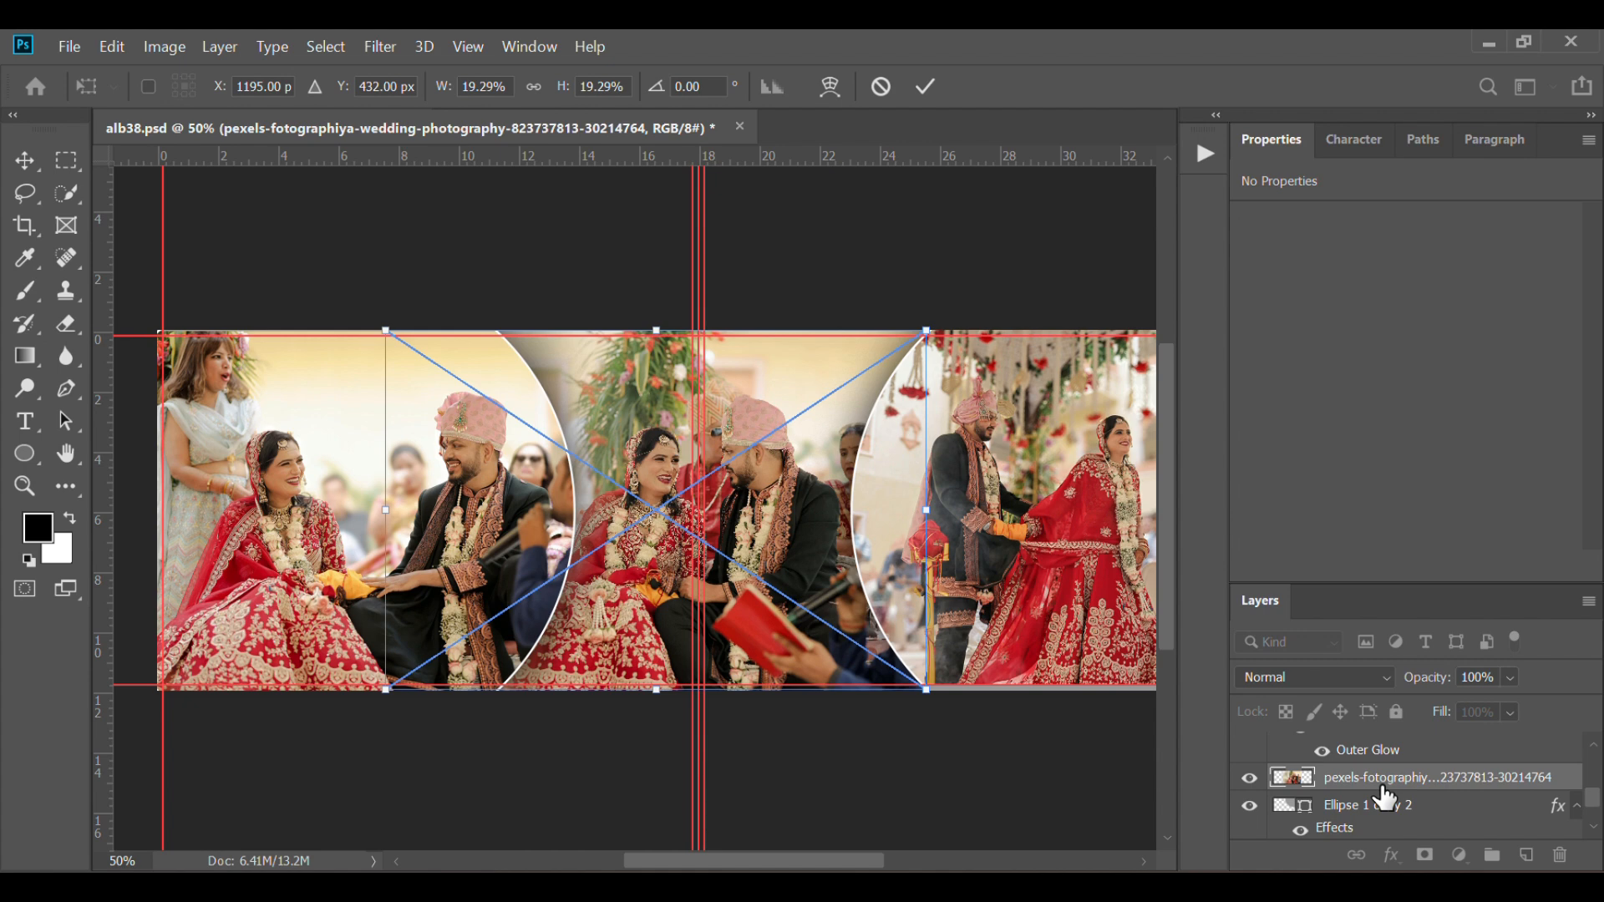
pyautogui.press('Return')
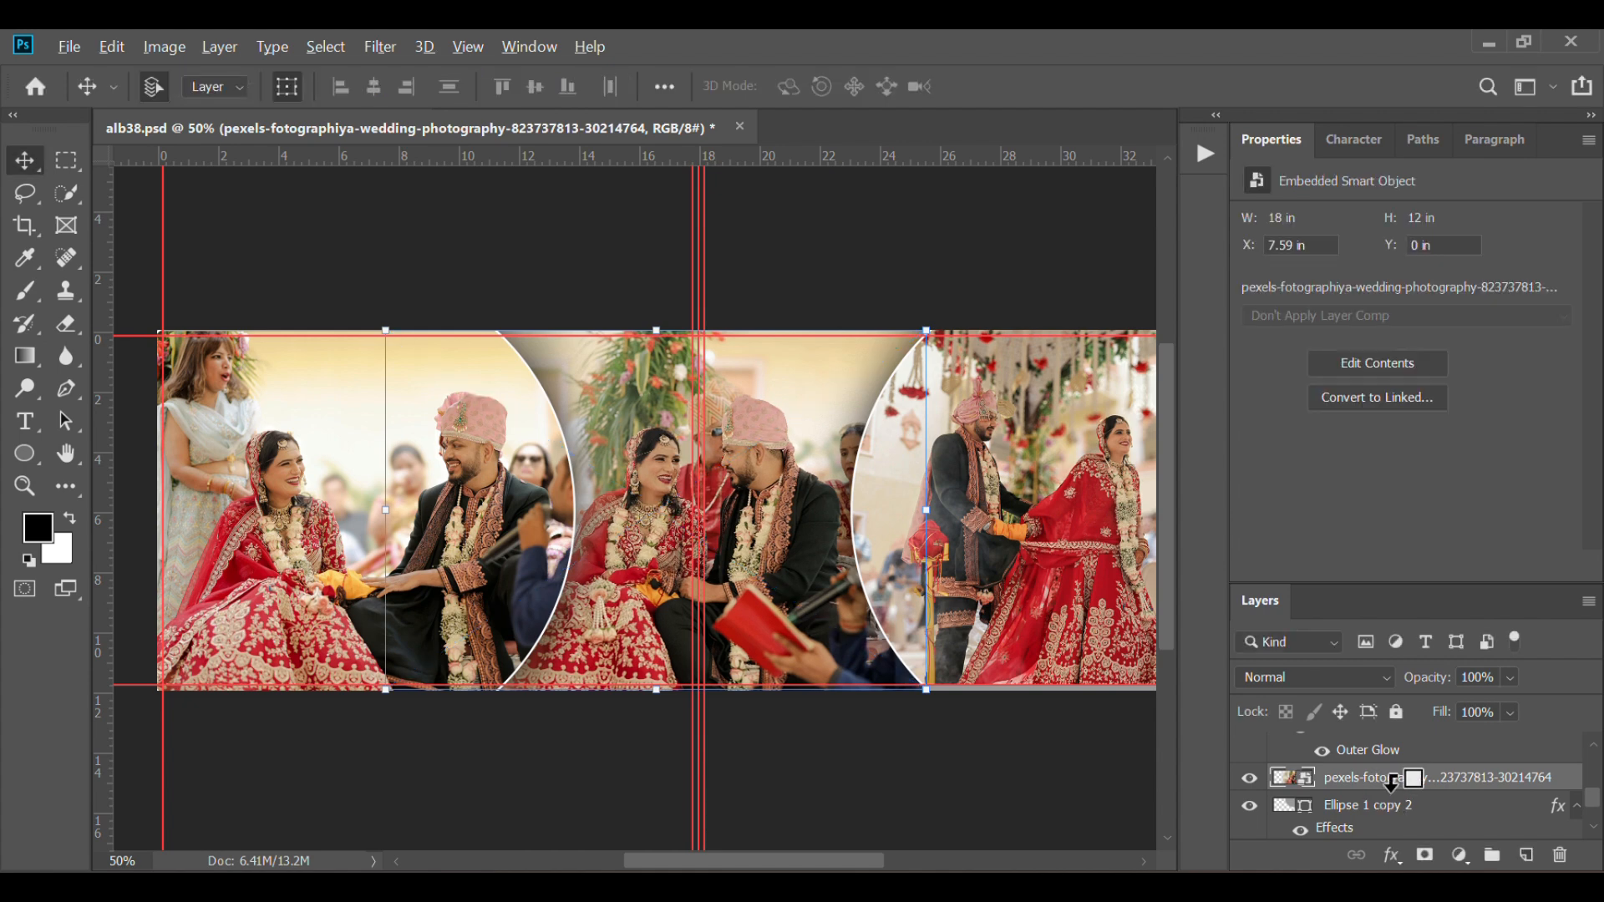
# - Clip the placed photo to Ellipse 1 copy 2 and move it to about X 7.65 in, Y -1.19 in
pyautogui.keyDown('alt'); pyautogui.click(1391, 783); pyautogui.keyUp('alt')
pyautogui.moveTo(759, 465); pyautogui.dragTo(762, 428)
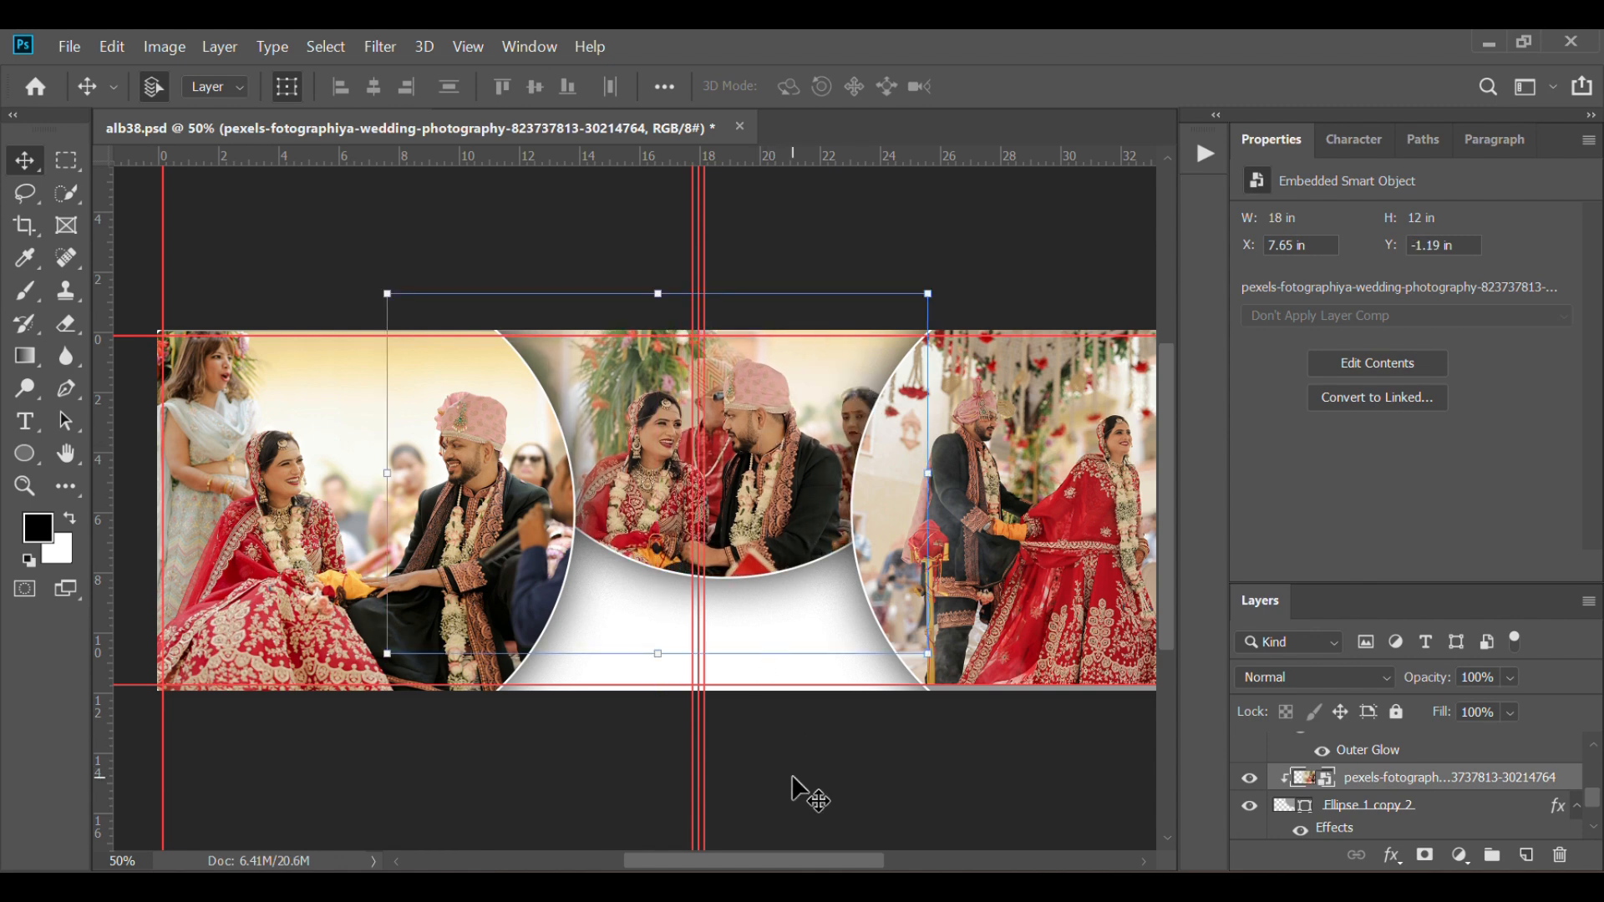
pyautogui.click(844, 795)
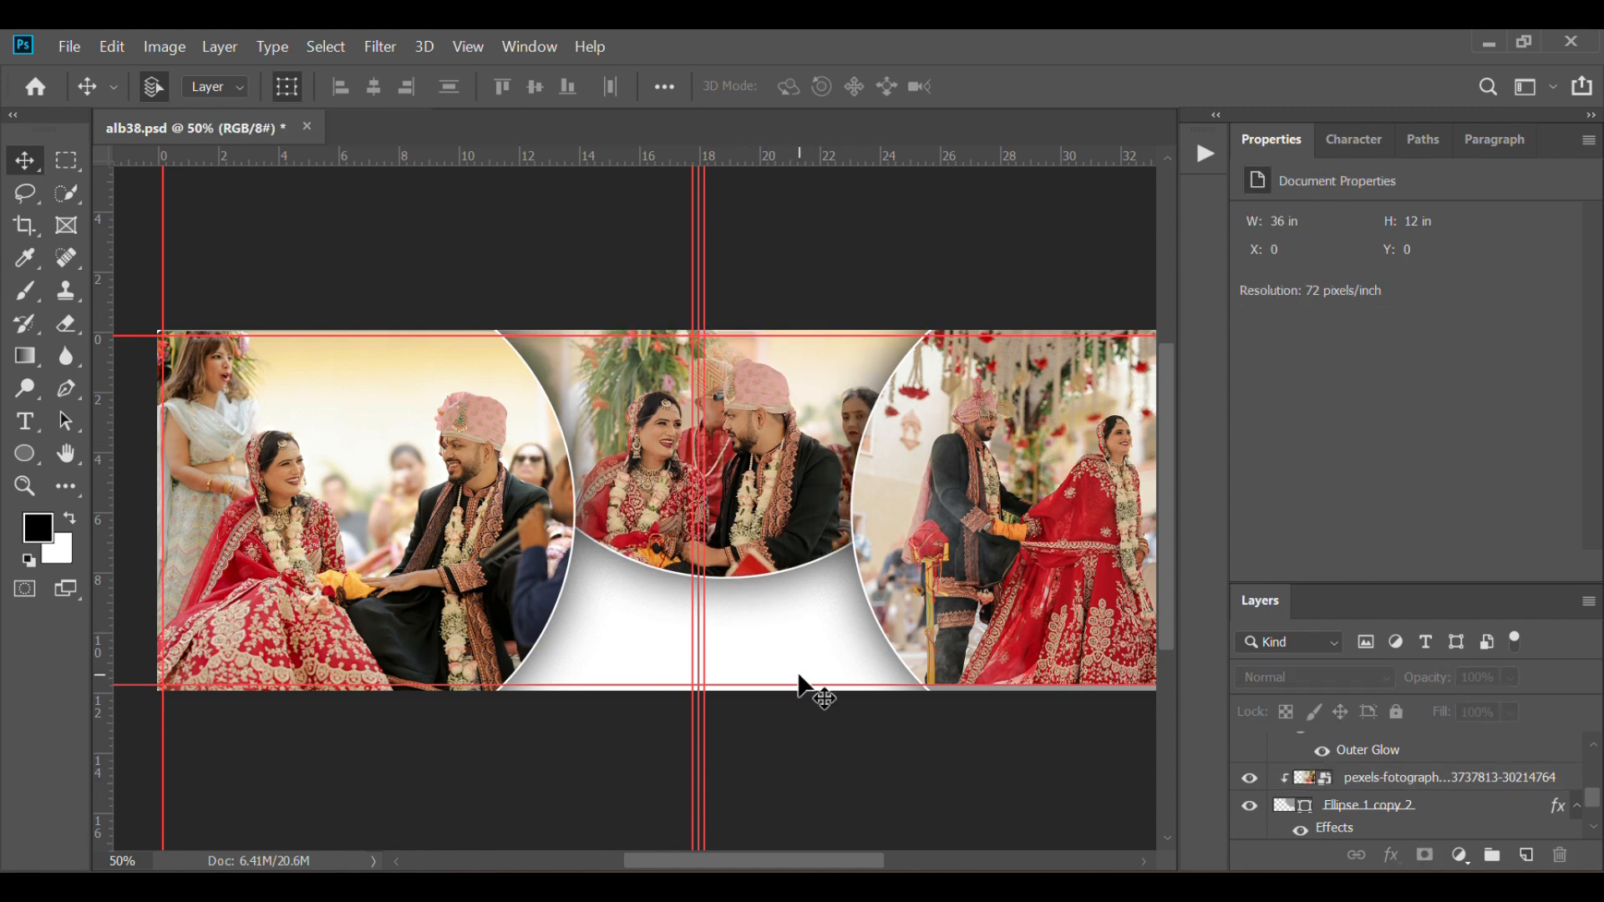
# - Add the text "Shubh" in the white area below the middle circle
pyautogui.hscroll(3, 802, 678)
pyautogui.hscroll(-2, 802, 687)
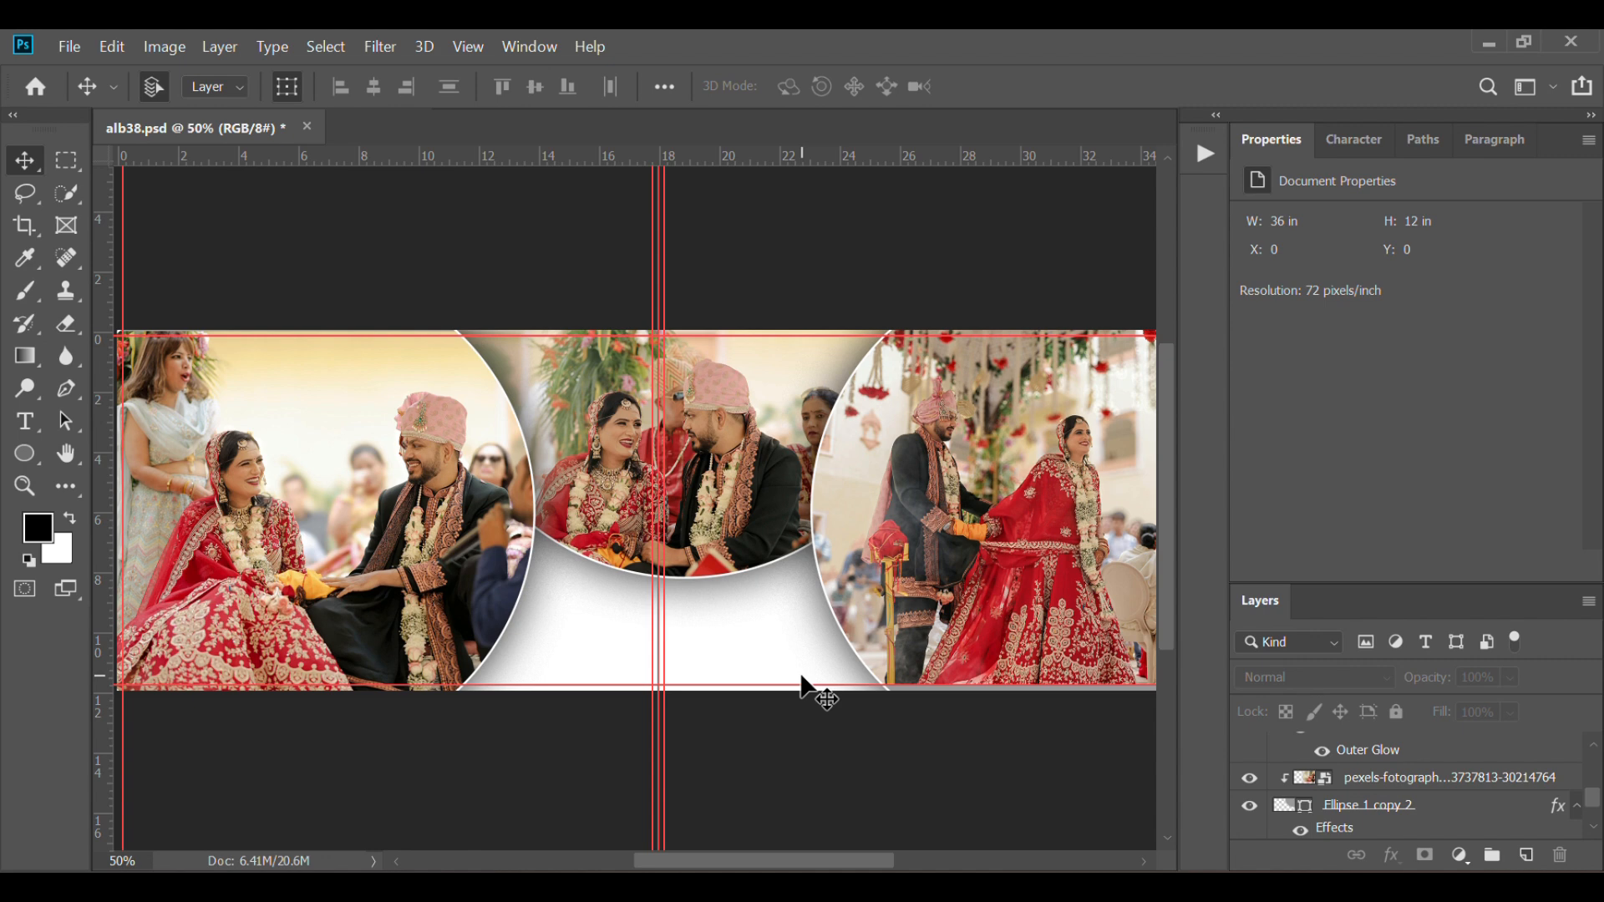
pyautogui.press('t')
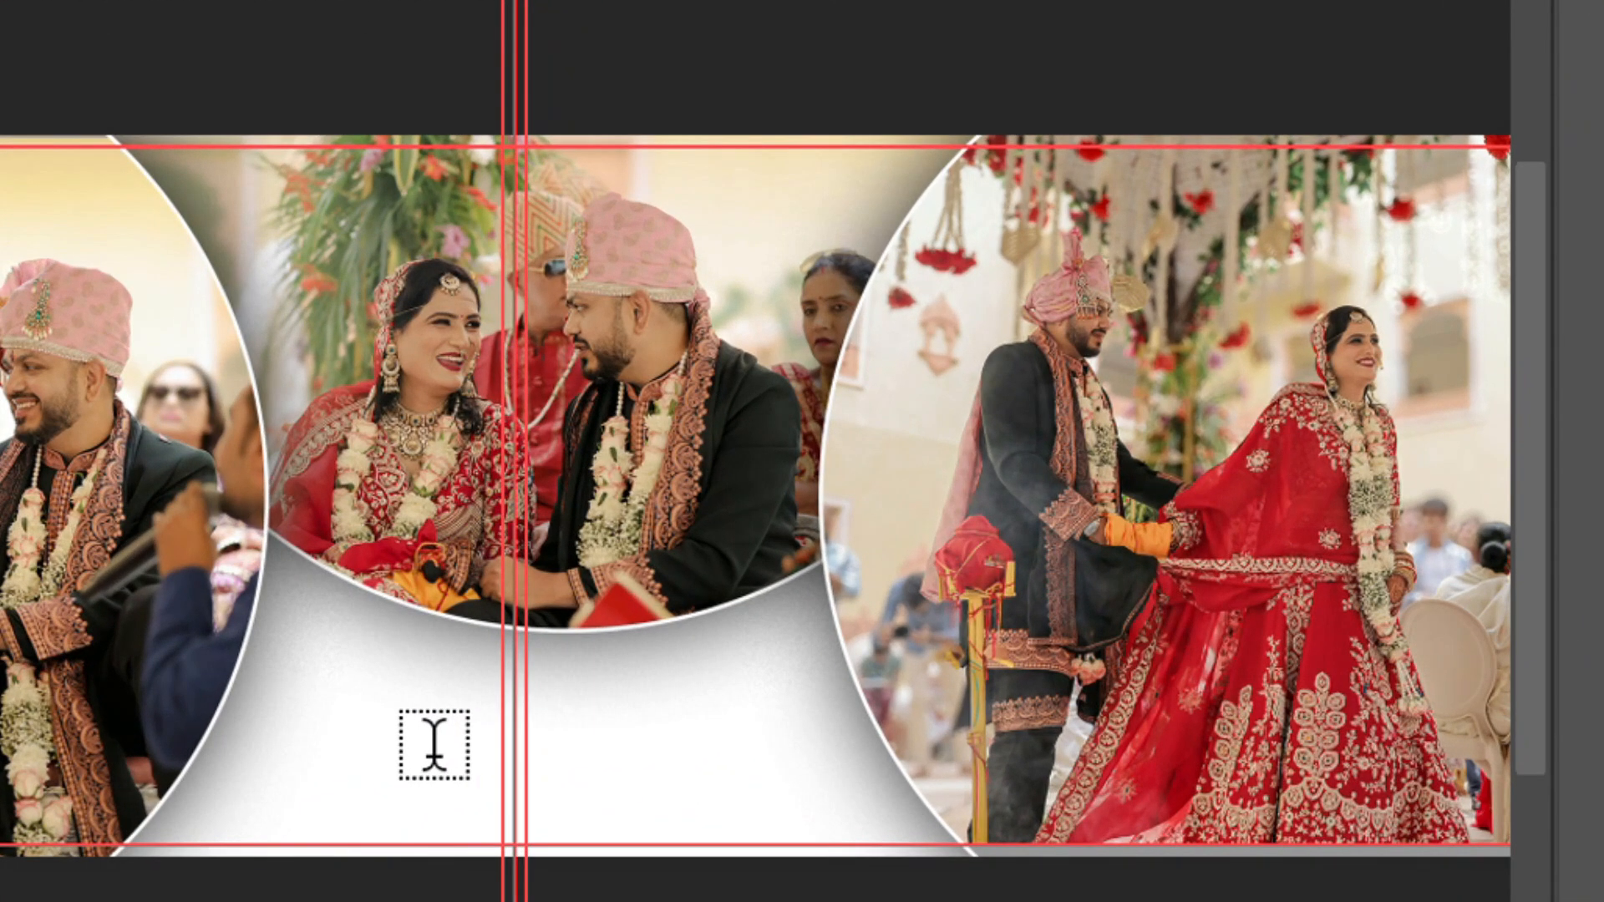
pyautogui.click(434, 744)
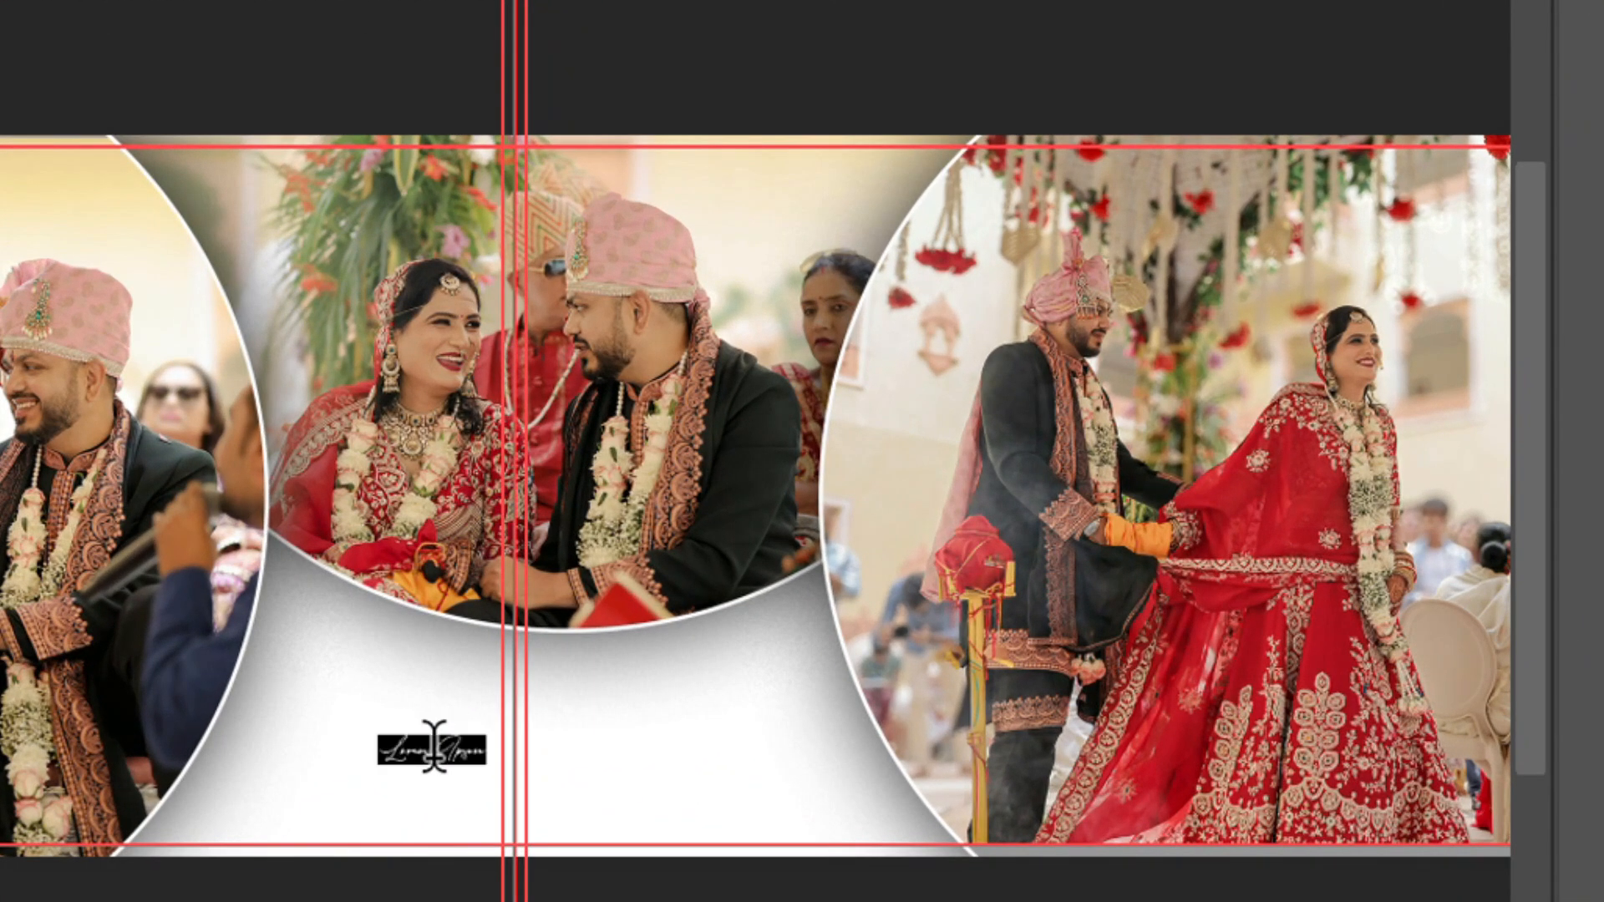
pyautogui.write('W')
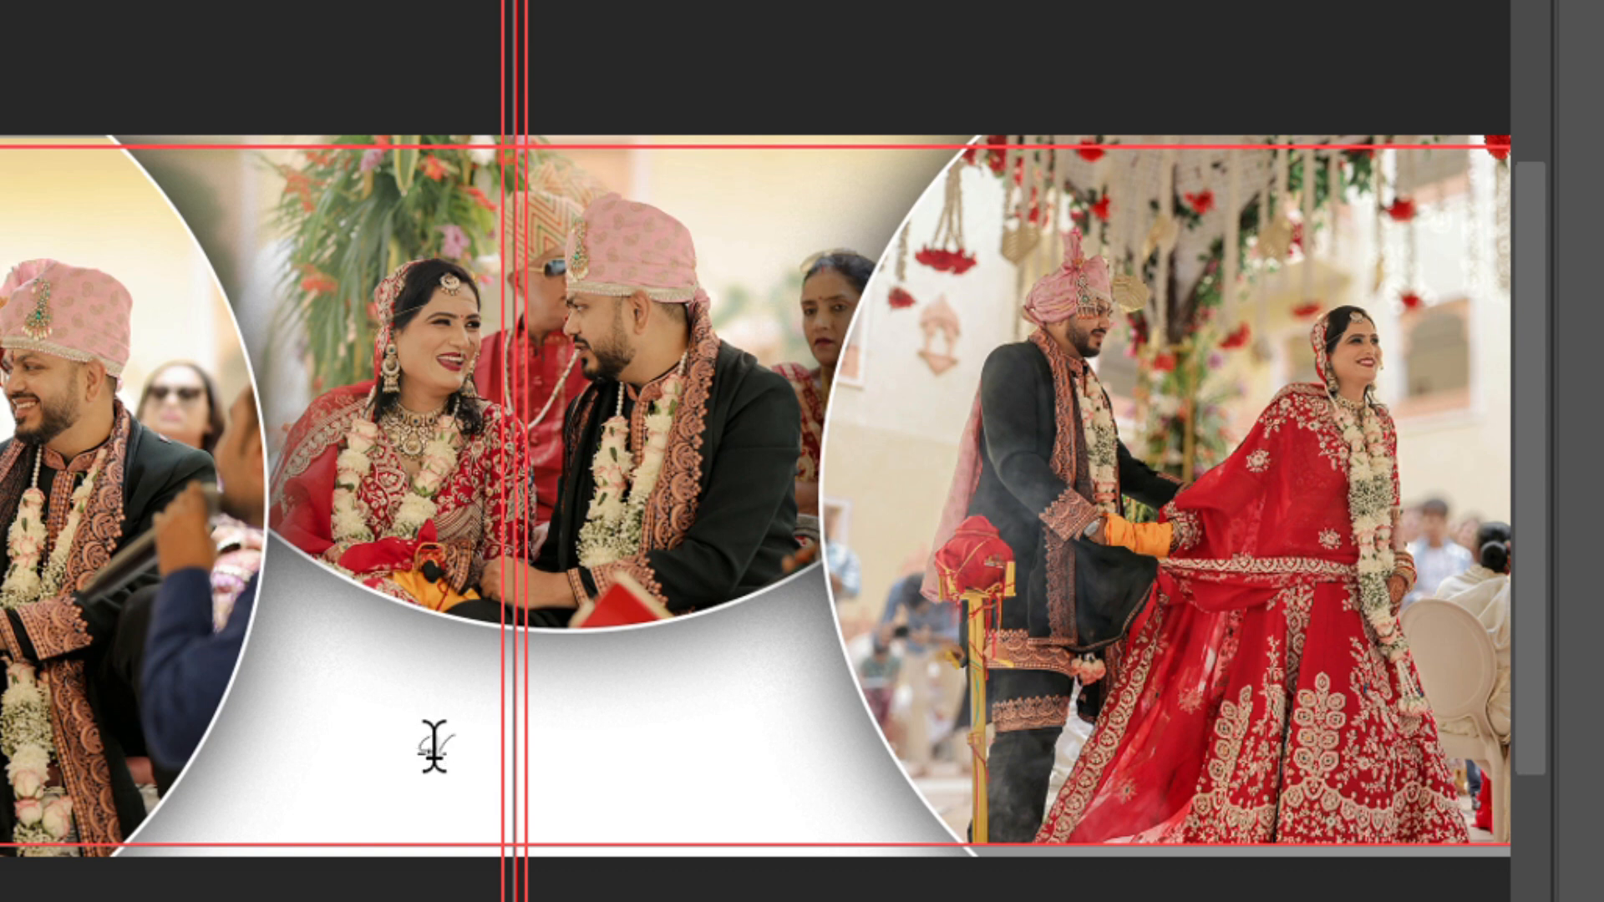
pyautogui.press('BackSpace')
pyautogui.write('Shiva')
pyautogui.hotkey('ctrl', 't')
pyautogui.press('Return')
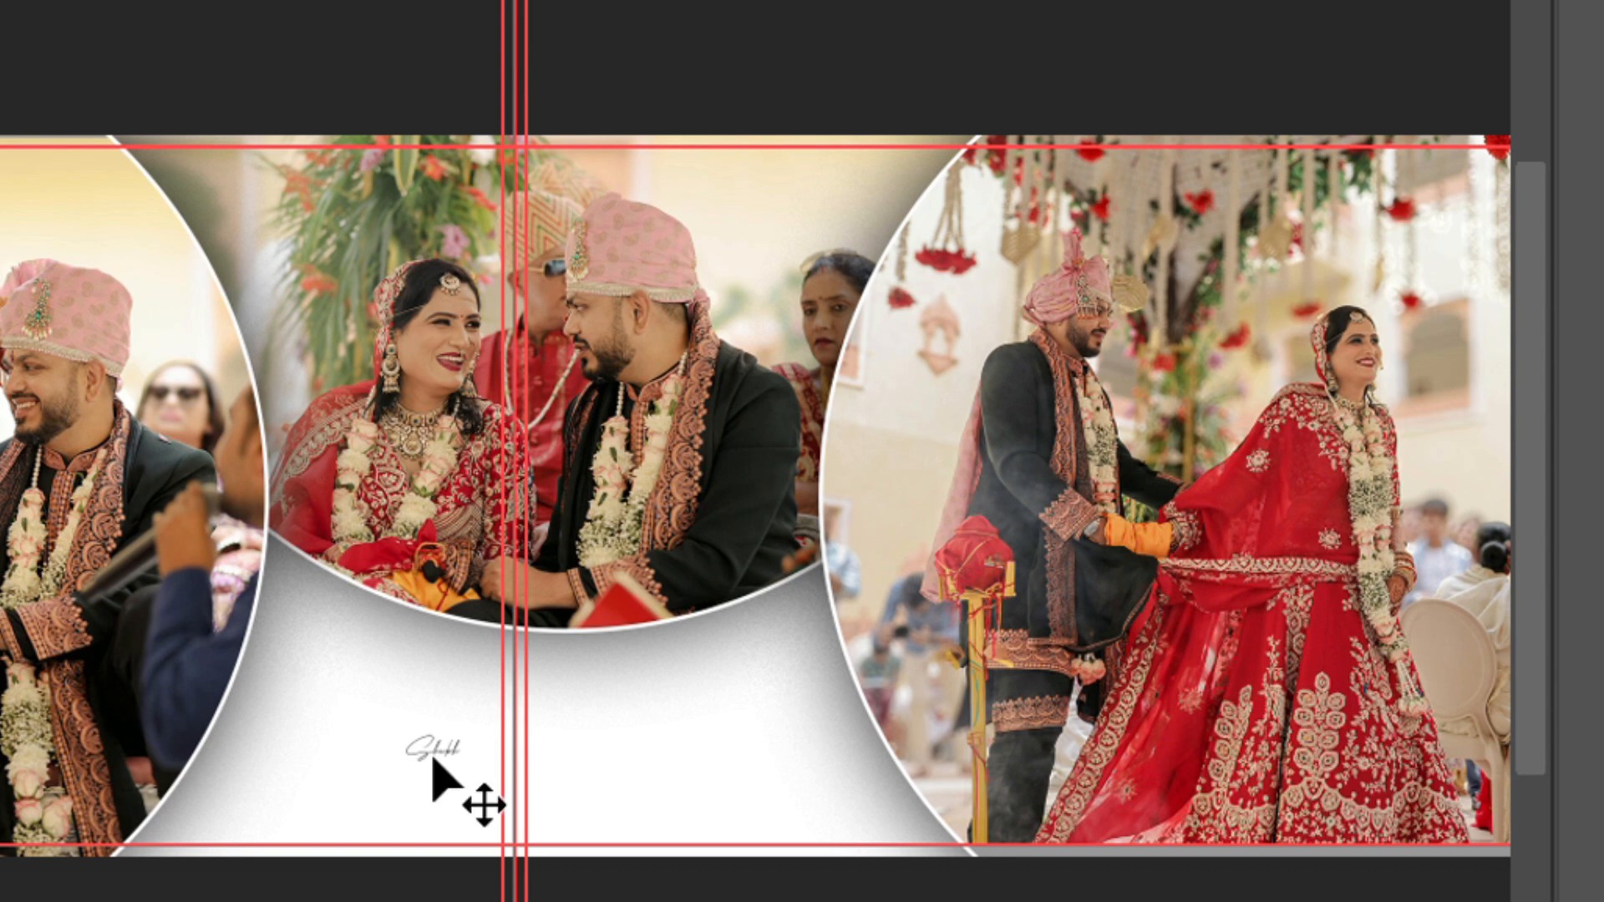
# - Enlarge the Shubh text to roughly three times its size and shift it left so it ends at the centre guides
pyautogui.hotkey('ctrl', 't')
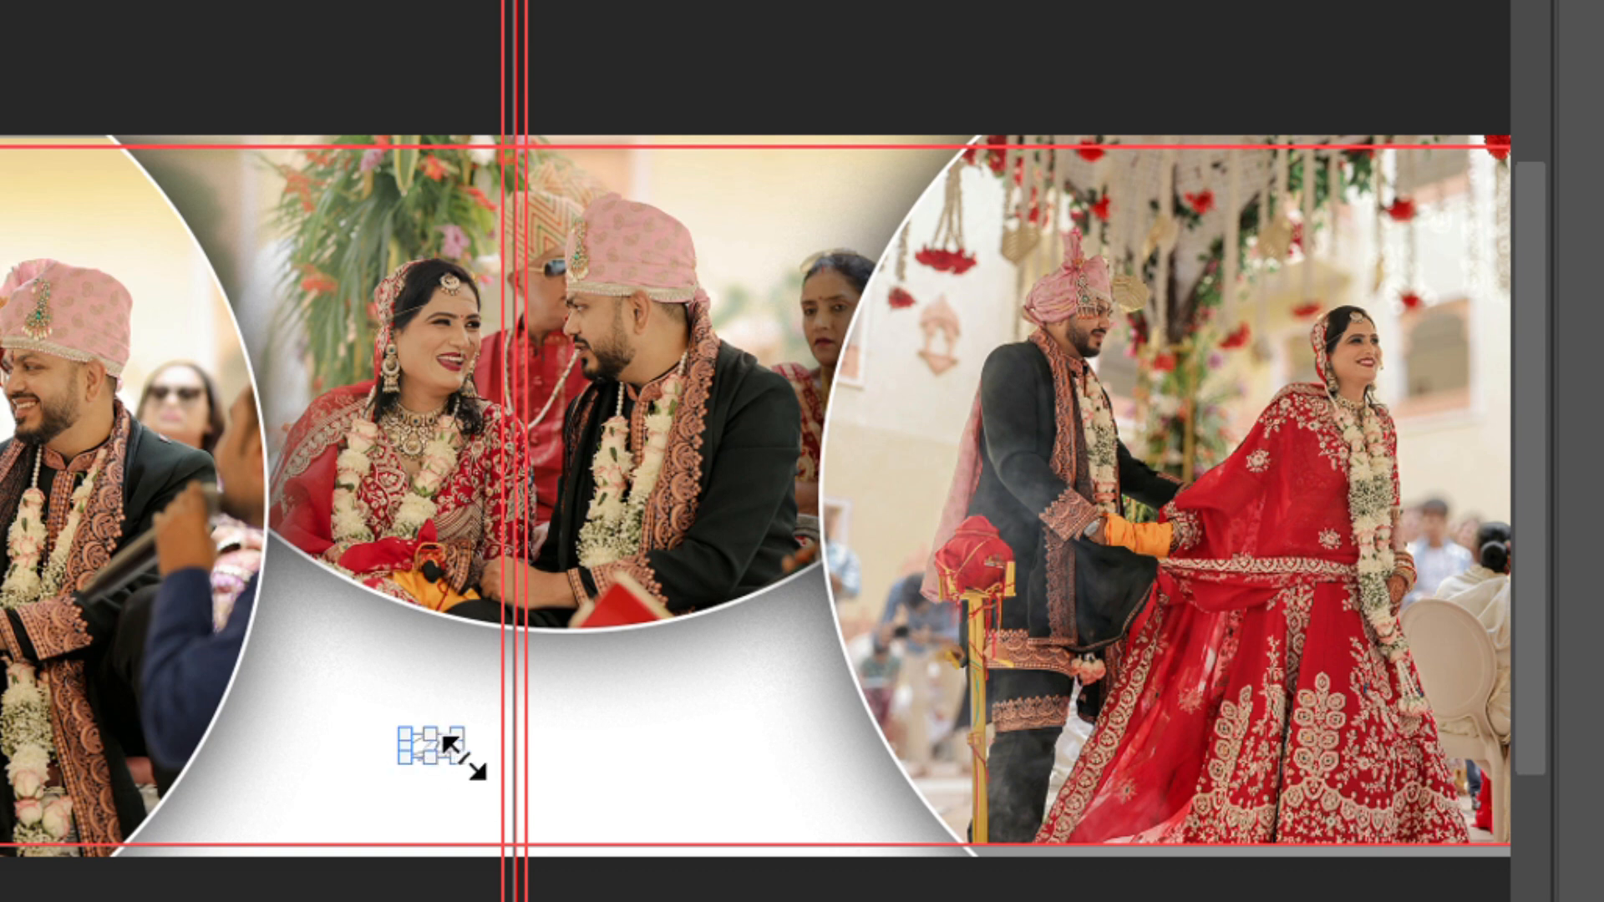
pyautogui.moveTo(464, 756); pyautogui.dragTo(630, 809)
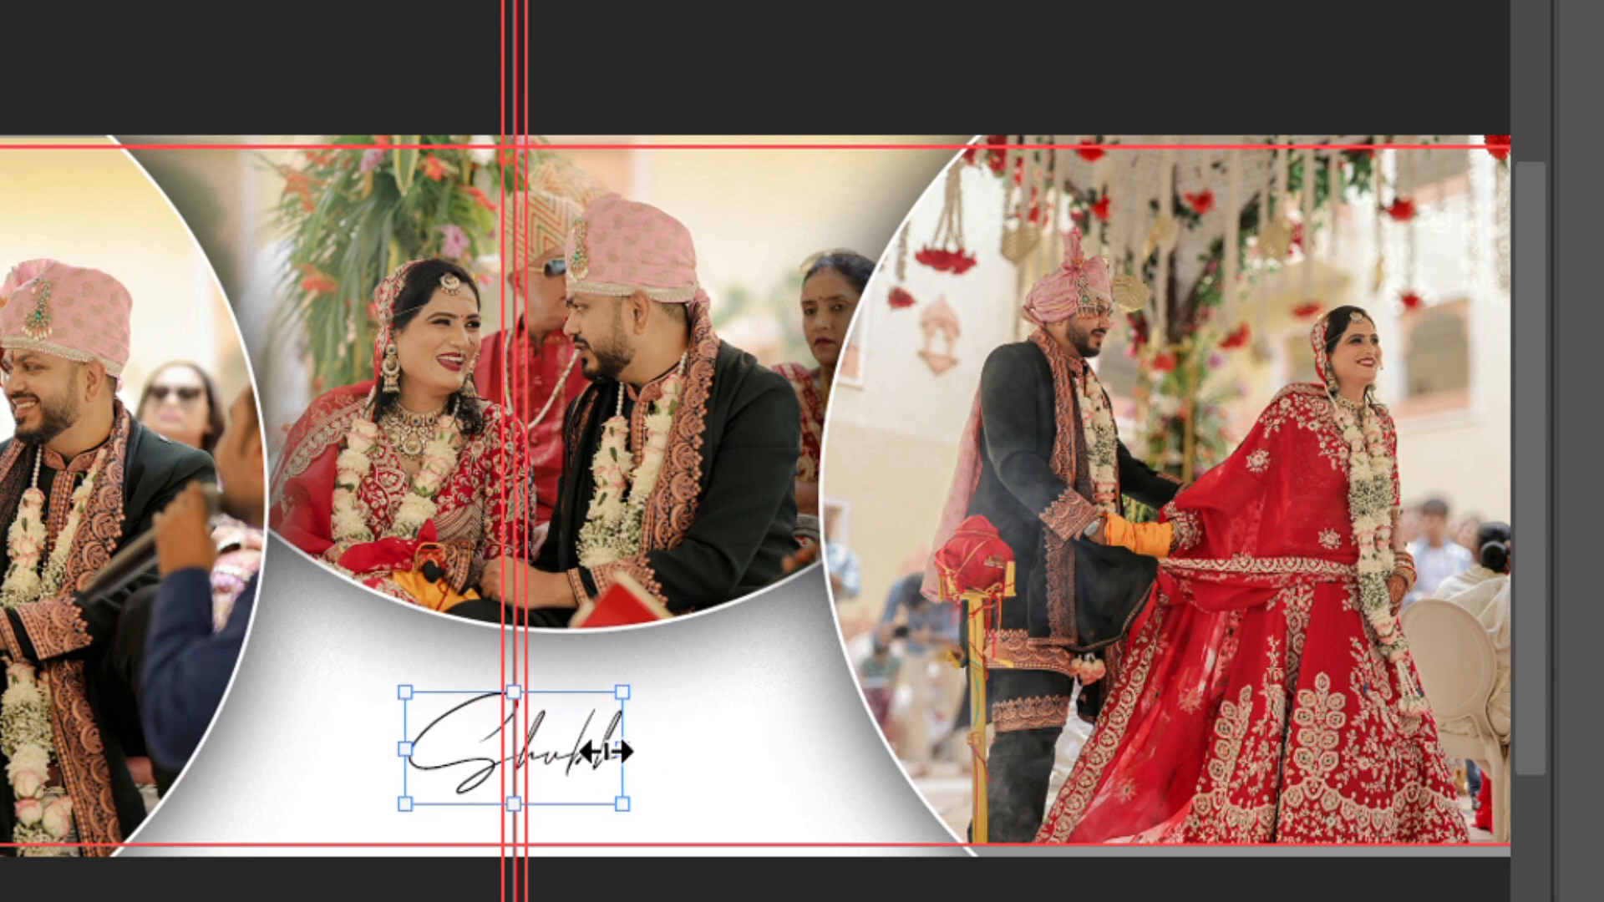
pyautogui.moveTo(566, 762)
pyautogui.mouseDown()
pyautogui.moveTo(448, 743)
pyautogui.moveTo(471, 752)
pyautogui.mouseUp()
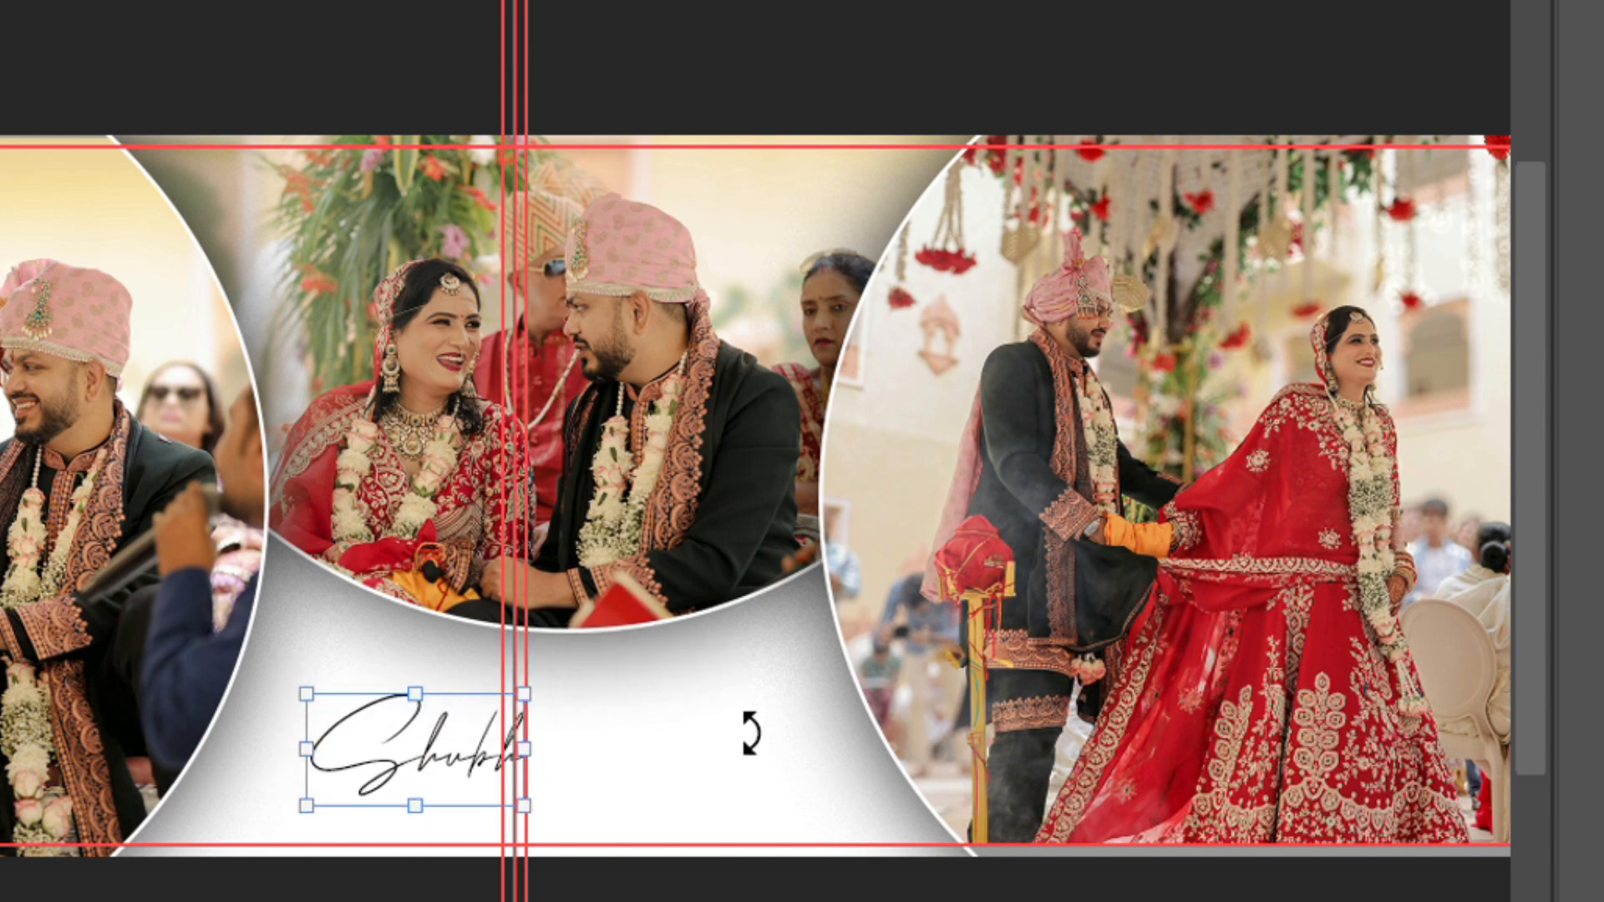
# - Add the text "Vivah" at 20 pt to the lower right of Shubh, at about X 20.31 in, Y 11 in
pyautogui.press('t')
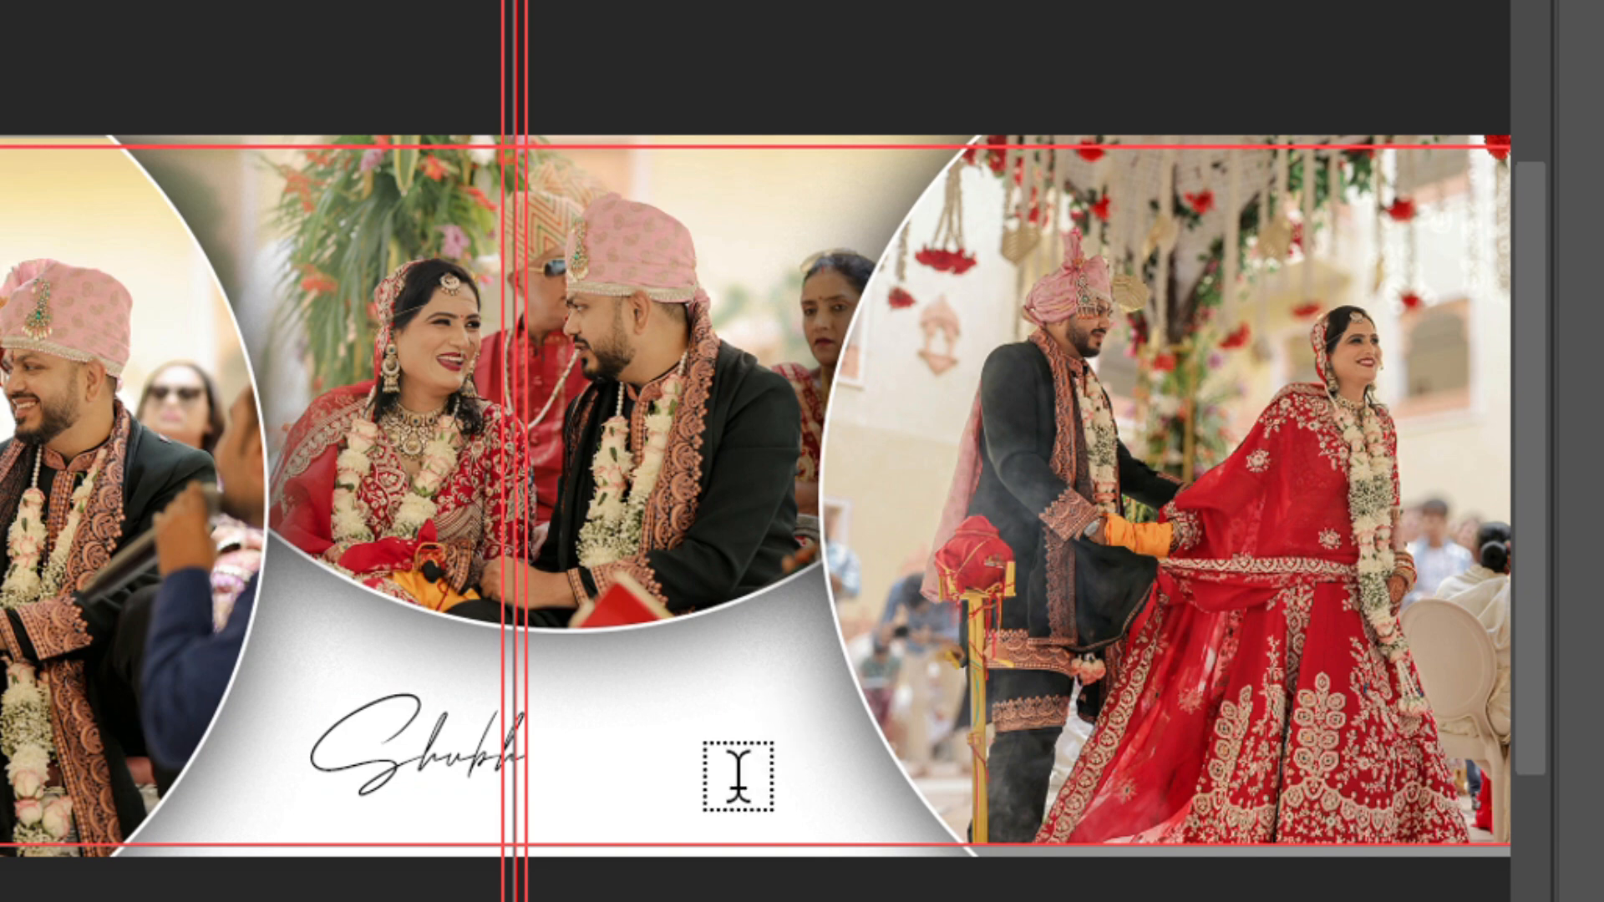
pyautogui.click(680, 810)
pyautogui.write('S')
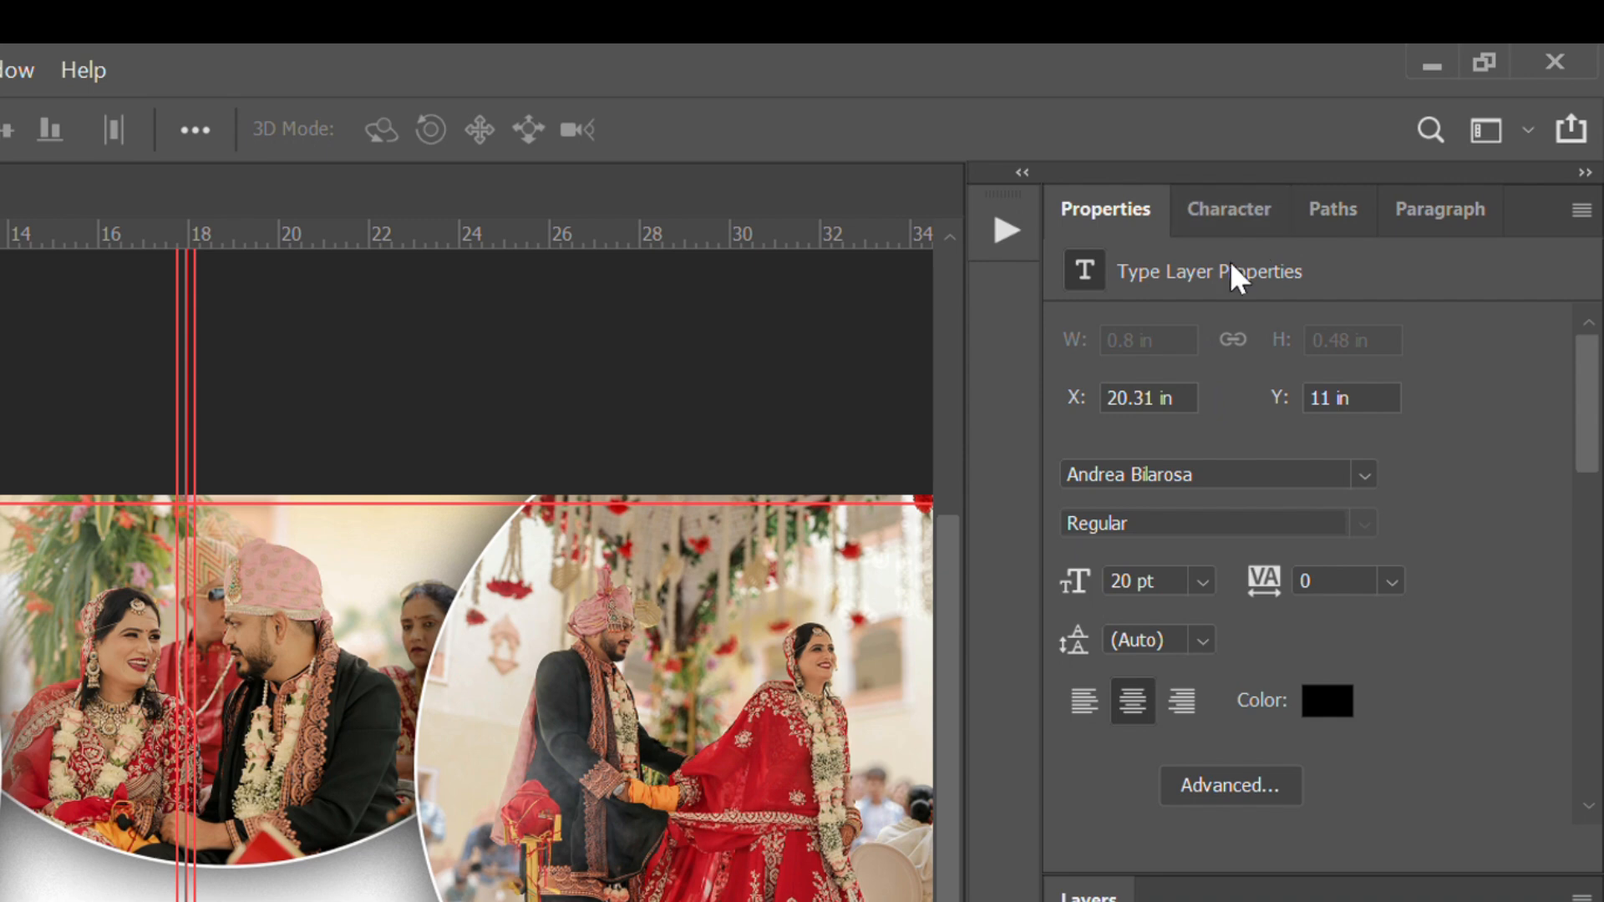
# - Set the Vivah text to Montserrat Medium in all caps
pyautogui.click(1234, 210)
pyautogui.click(1262, 279)
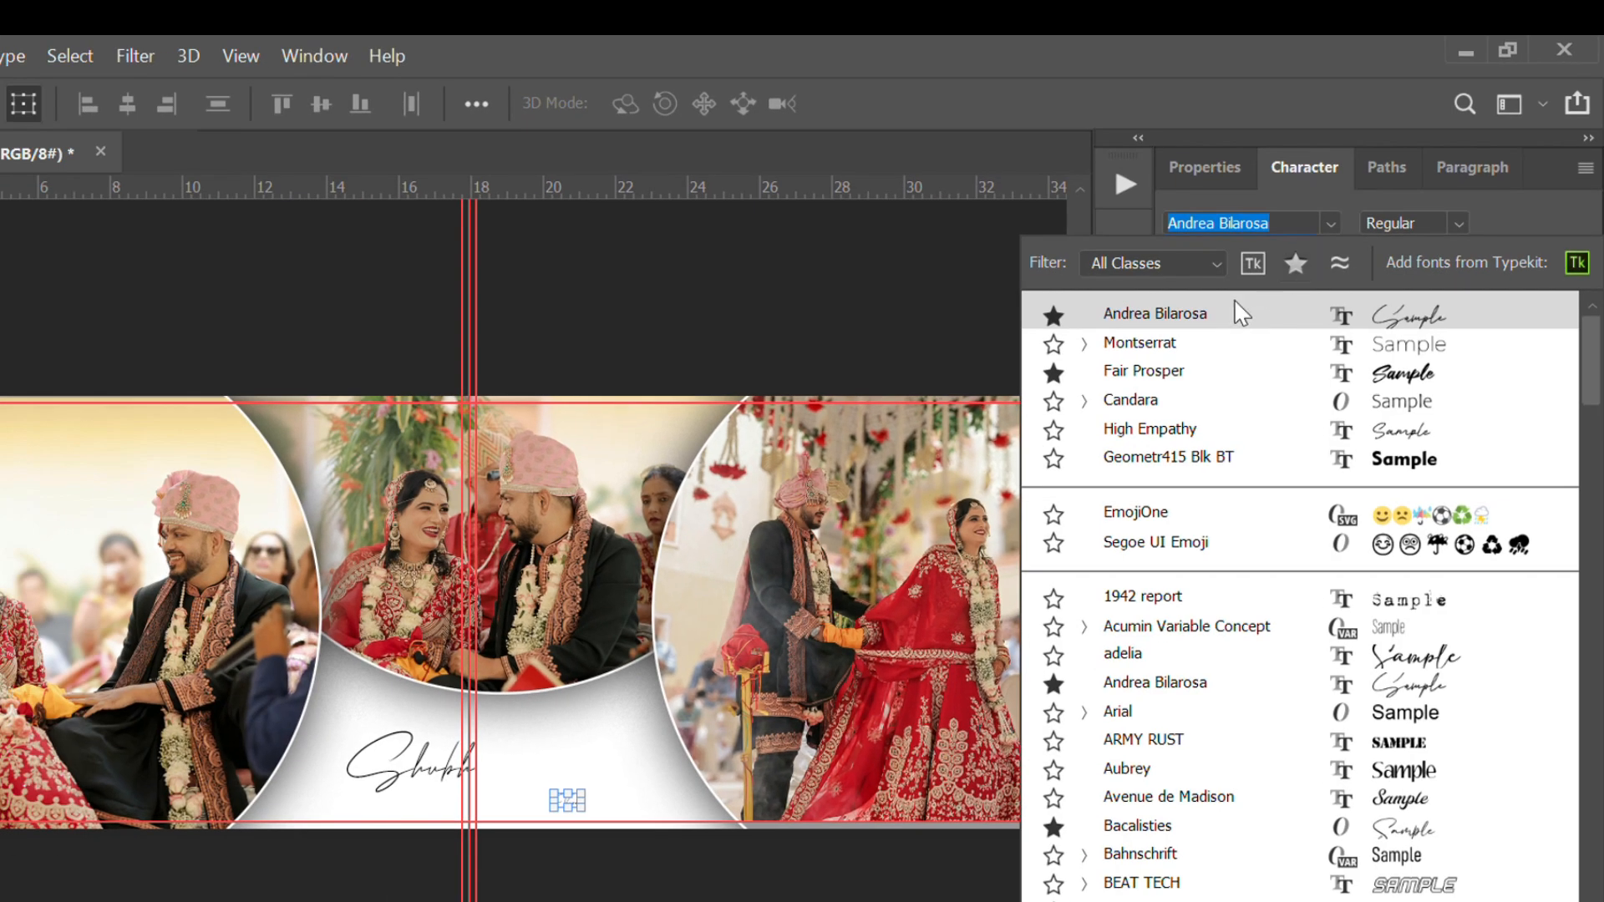
pyautogui.click(1186, 346)
pyautogui.click(1458, 223)
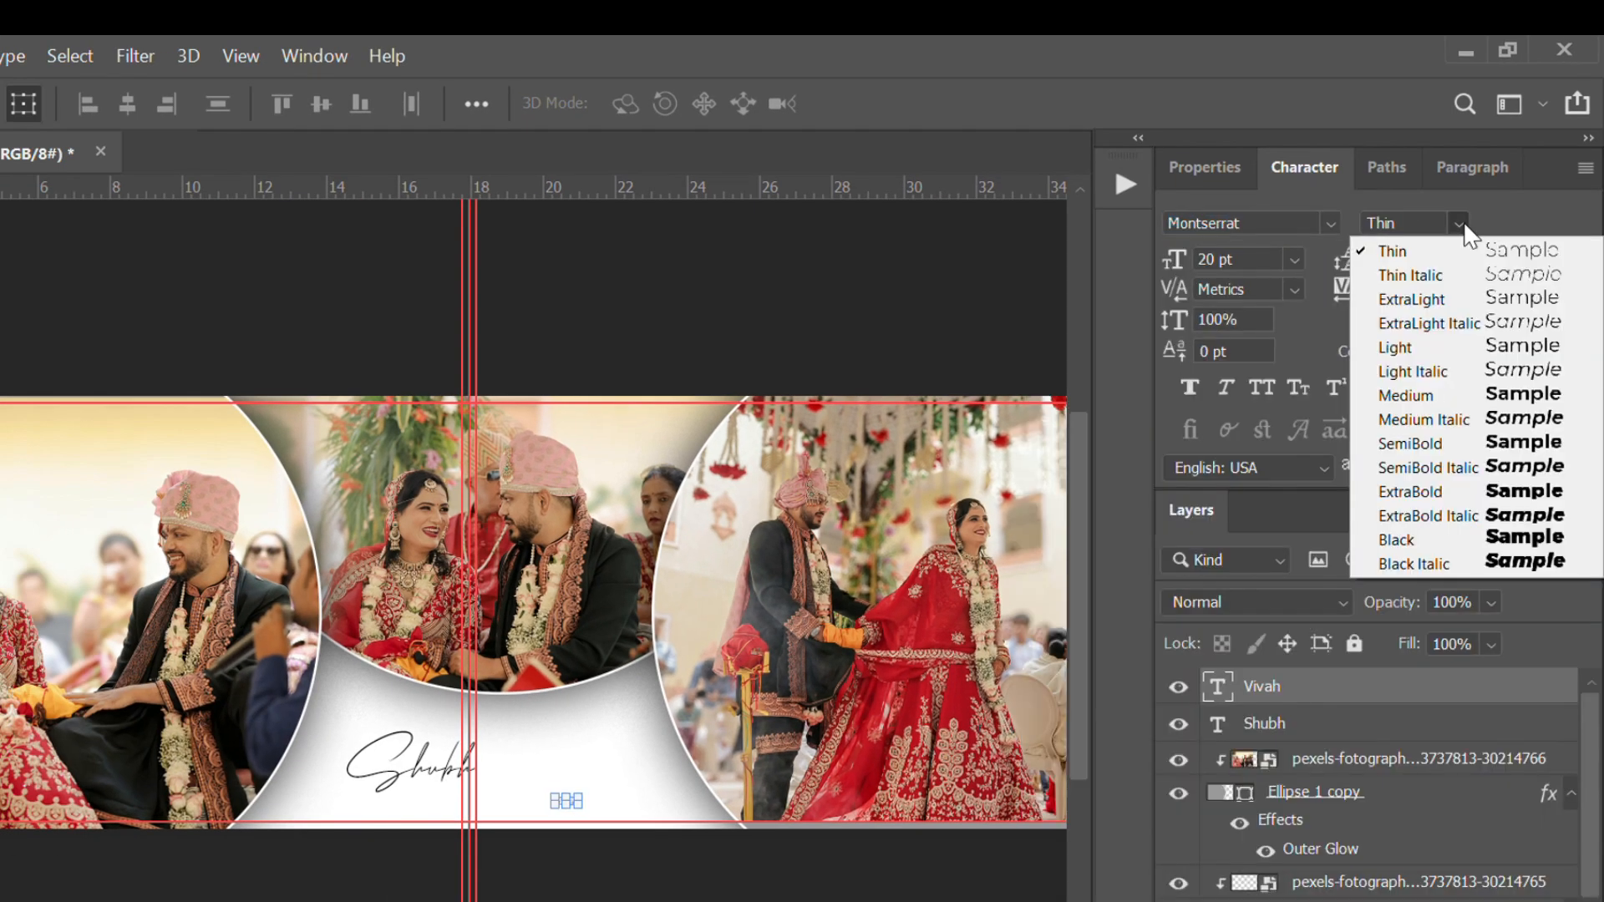
pyautogui.click(1403, 394)
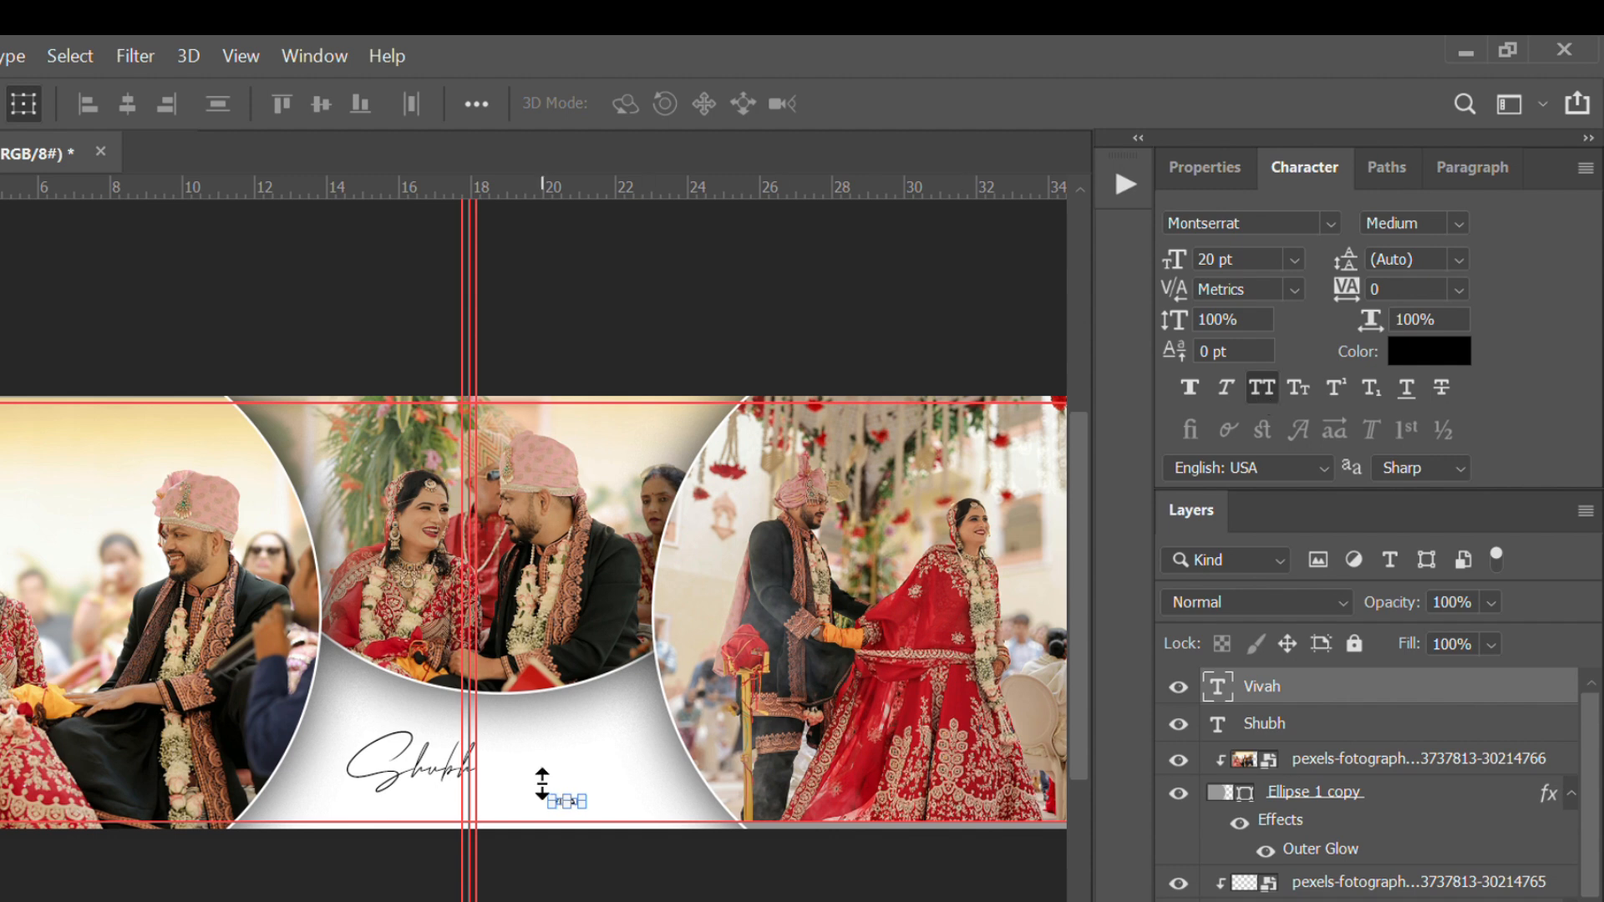
# - Enlarge the Vivah text to about 67.13 pt directly beside Shubh, and hide the guides
pyautogui.moveTo(551, 790); pyautogui.dragTo(485, 815)
pyautogui.press('Return')
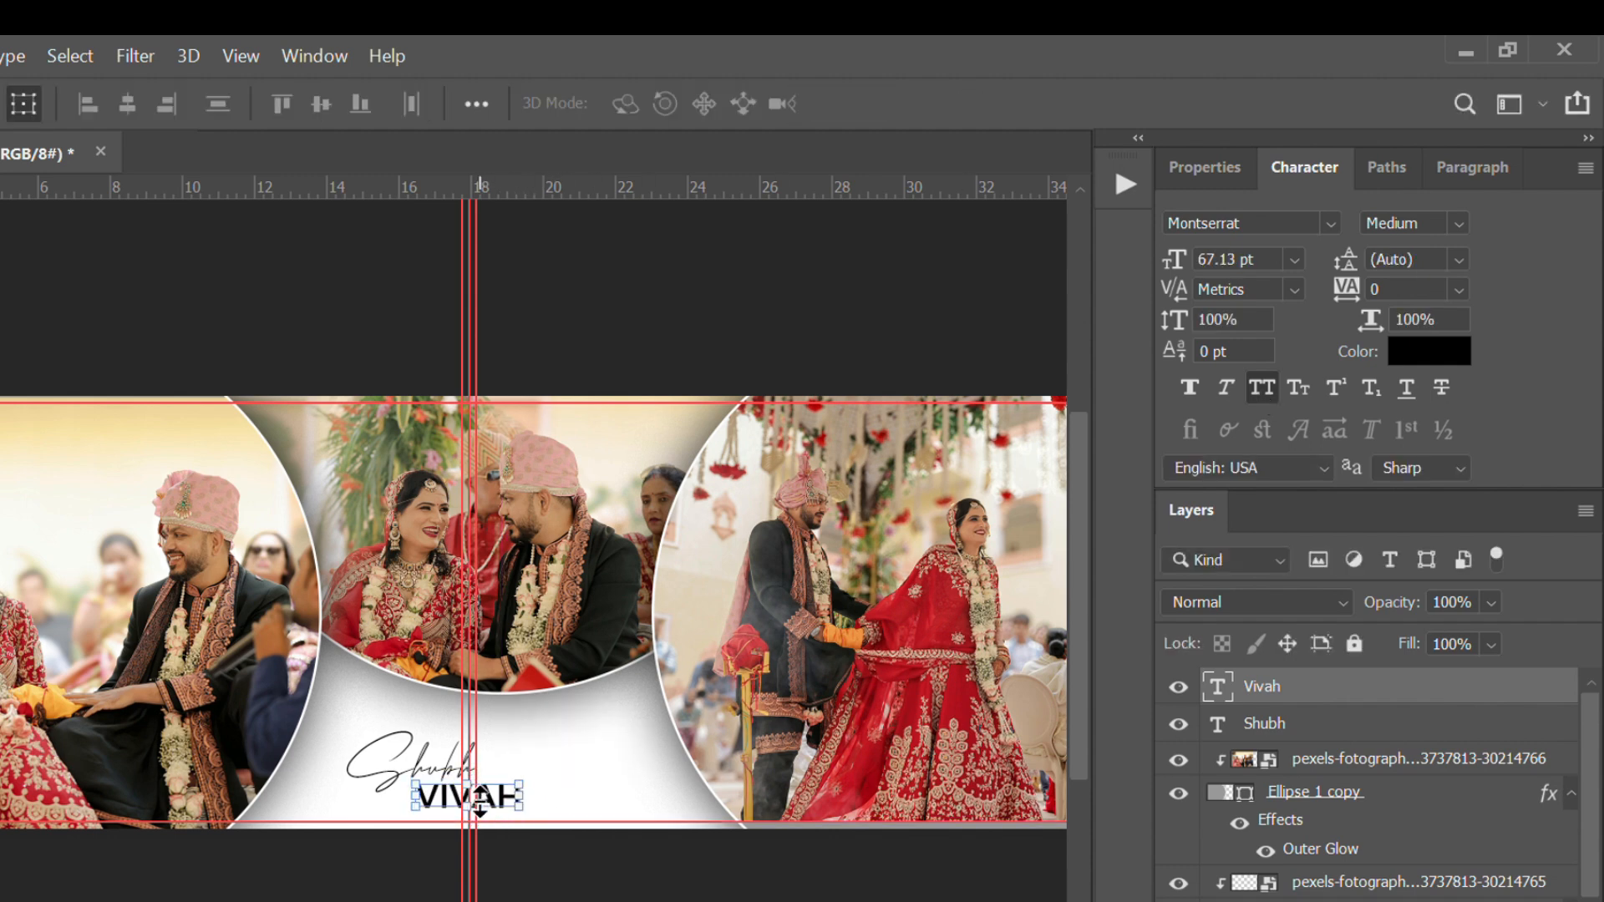
pyautogui.click(697, 901)
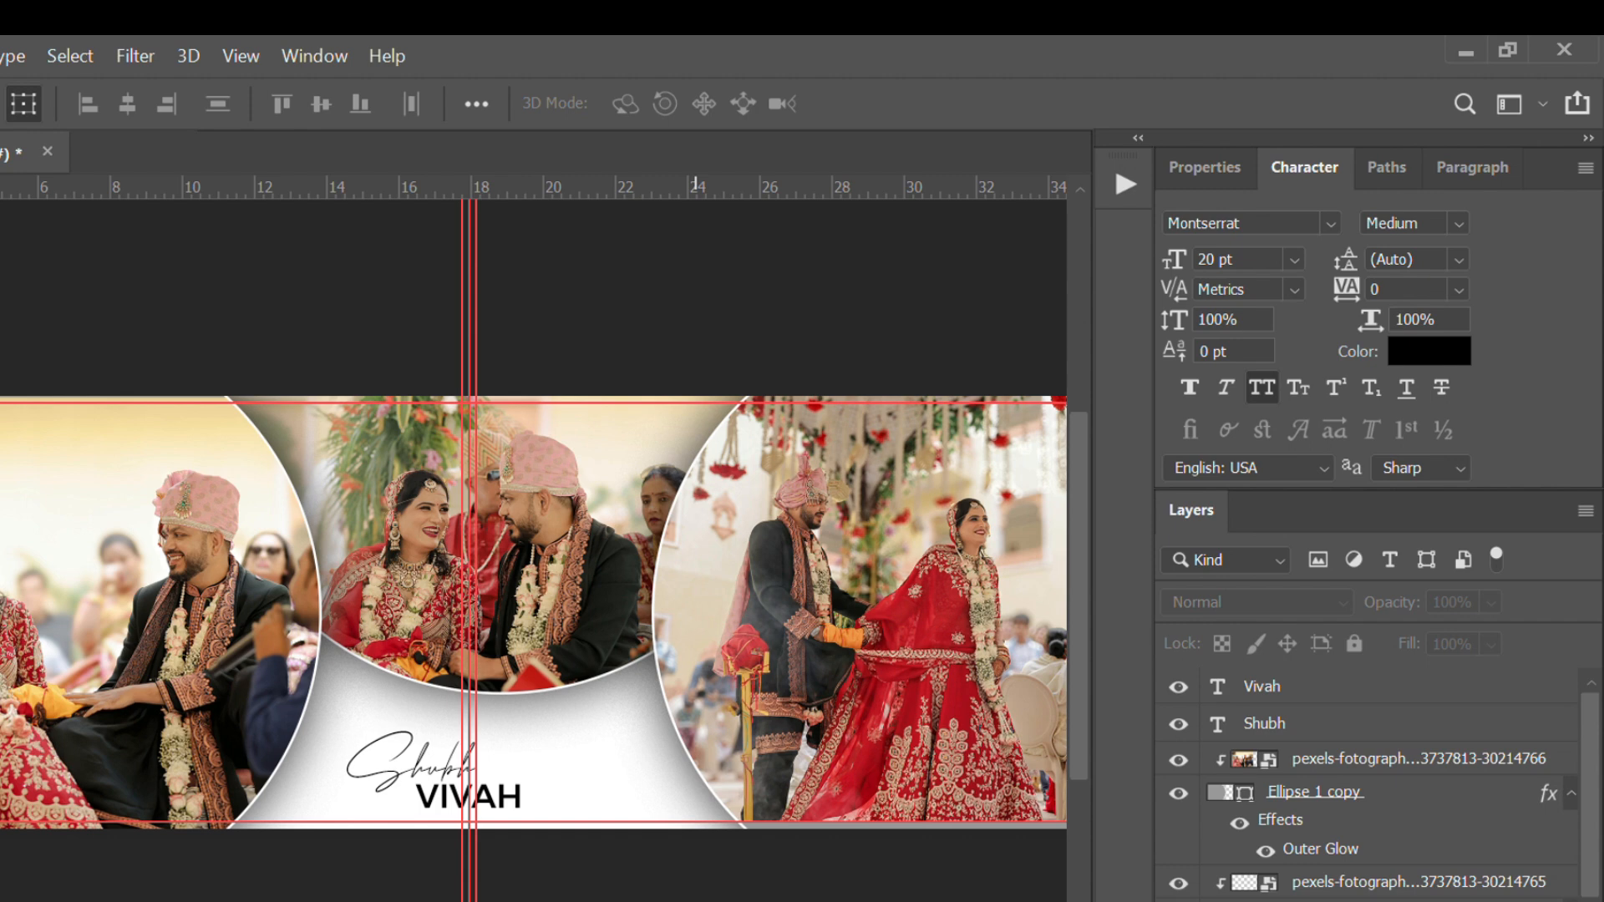
pyautogui.hotkey('ctrl', ';')
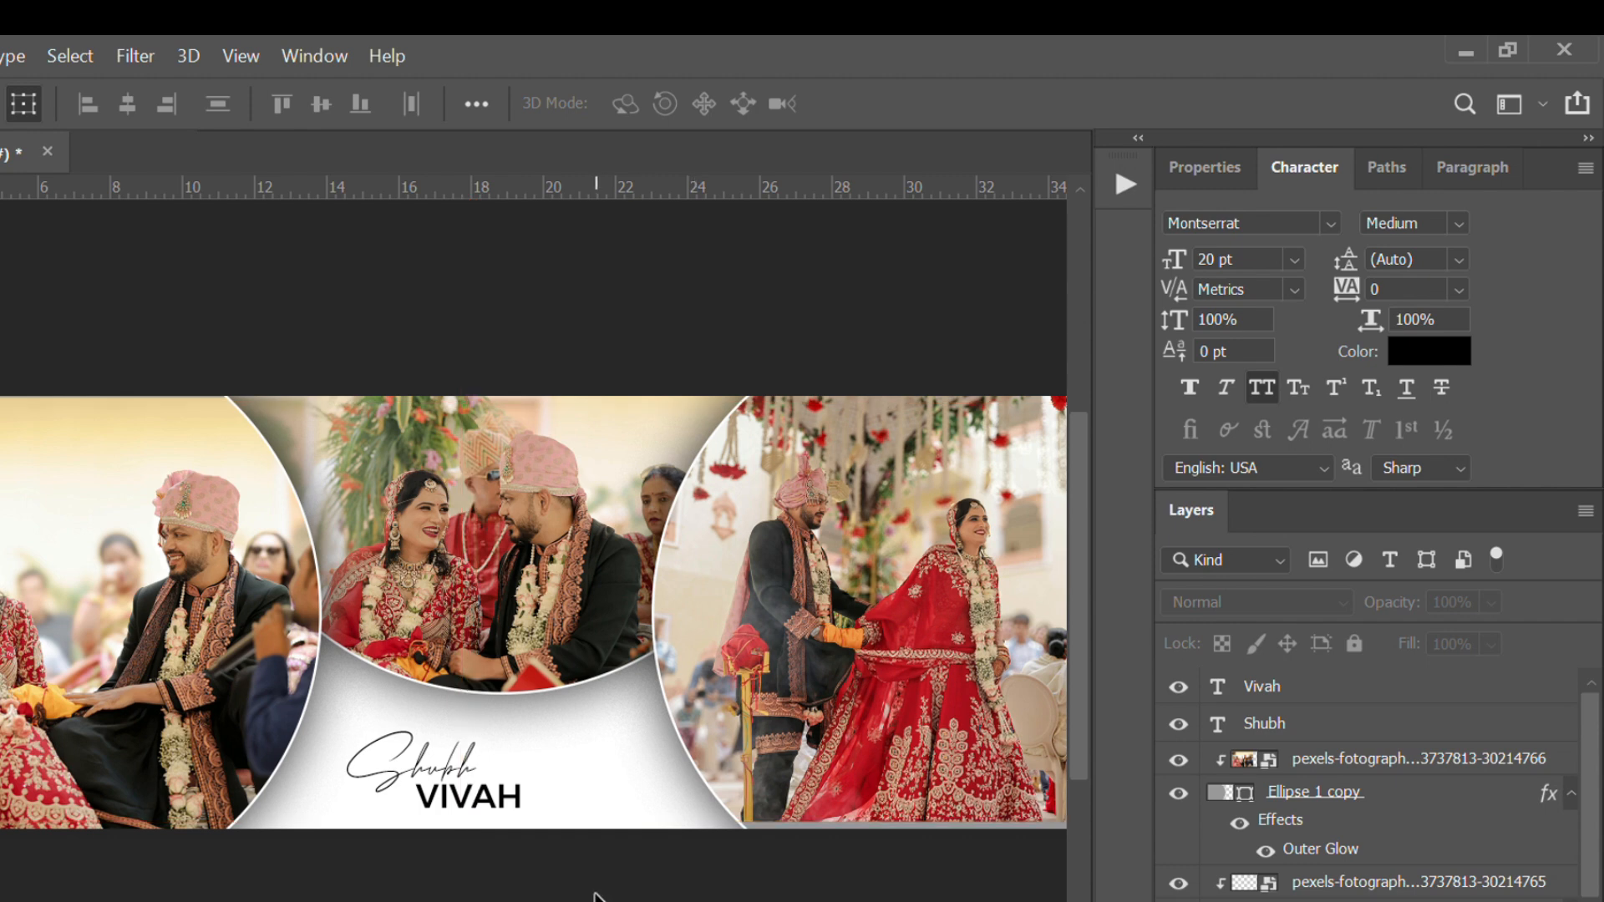
pyautogui.moveTo(485, 808); pyautogui.dragTo(543, 796)
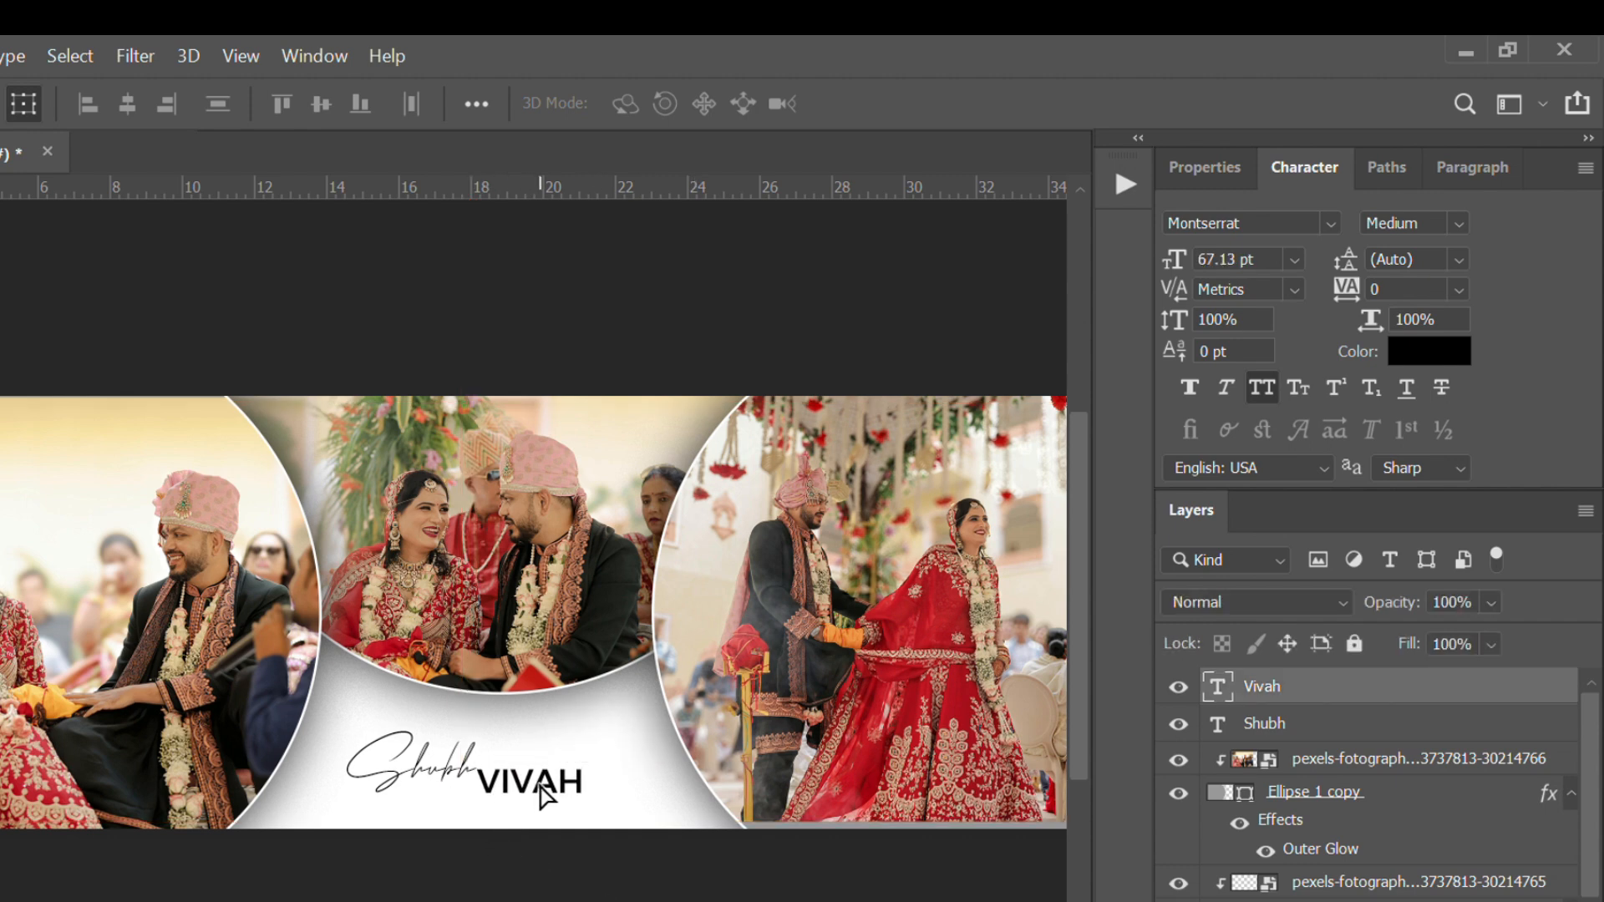
# - Try the Vivah text in Montserrat ExtraLight, and change it to Fair Prosper Regular with all caps off
pyautogui.click(1466, 222)
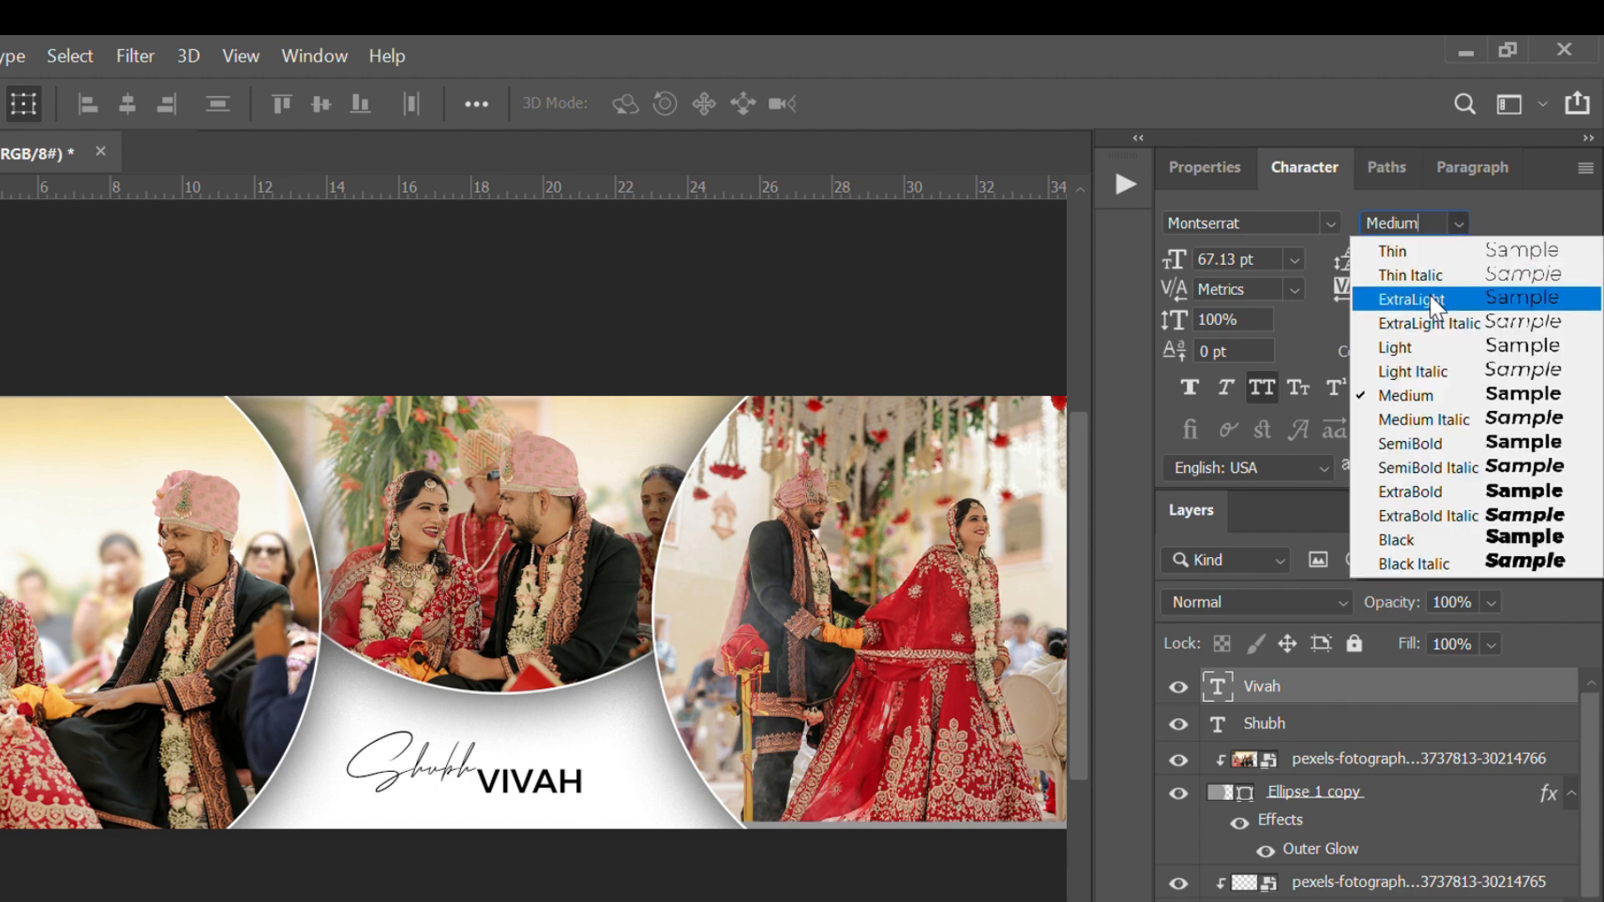
pyautogui.click(1434, 301)
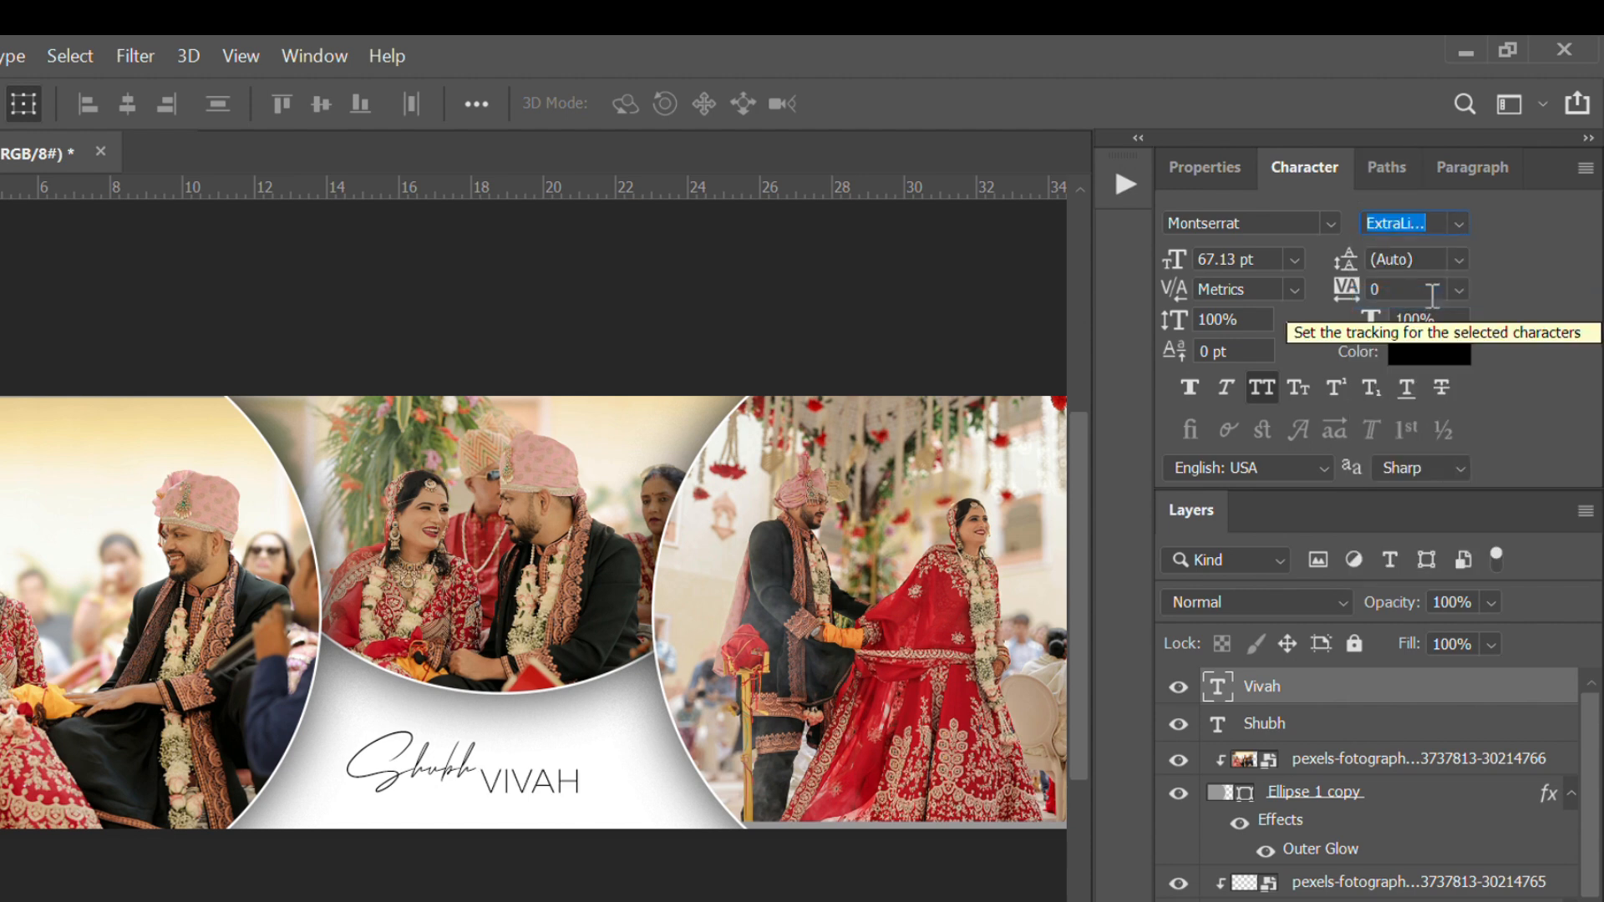
pyautogui.click(1318, 220)
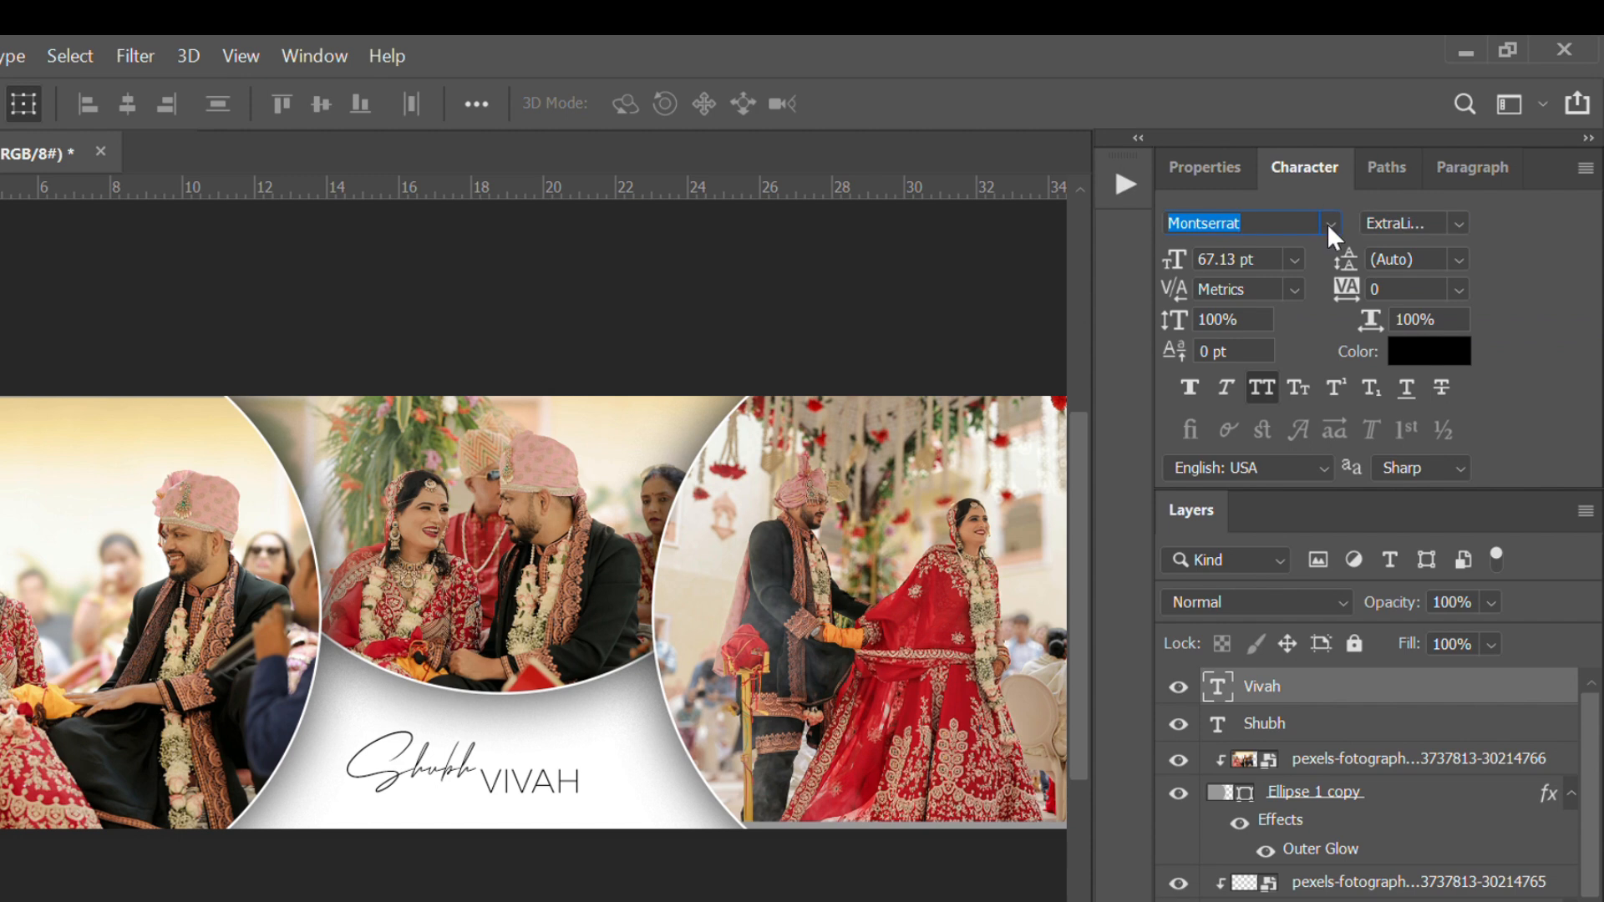
pyautogui.click(1329, 223)
pyautogui.click(1222, 373)
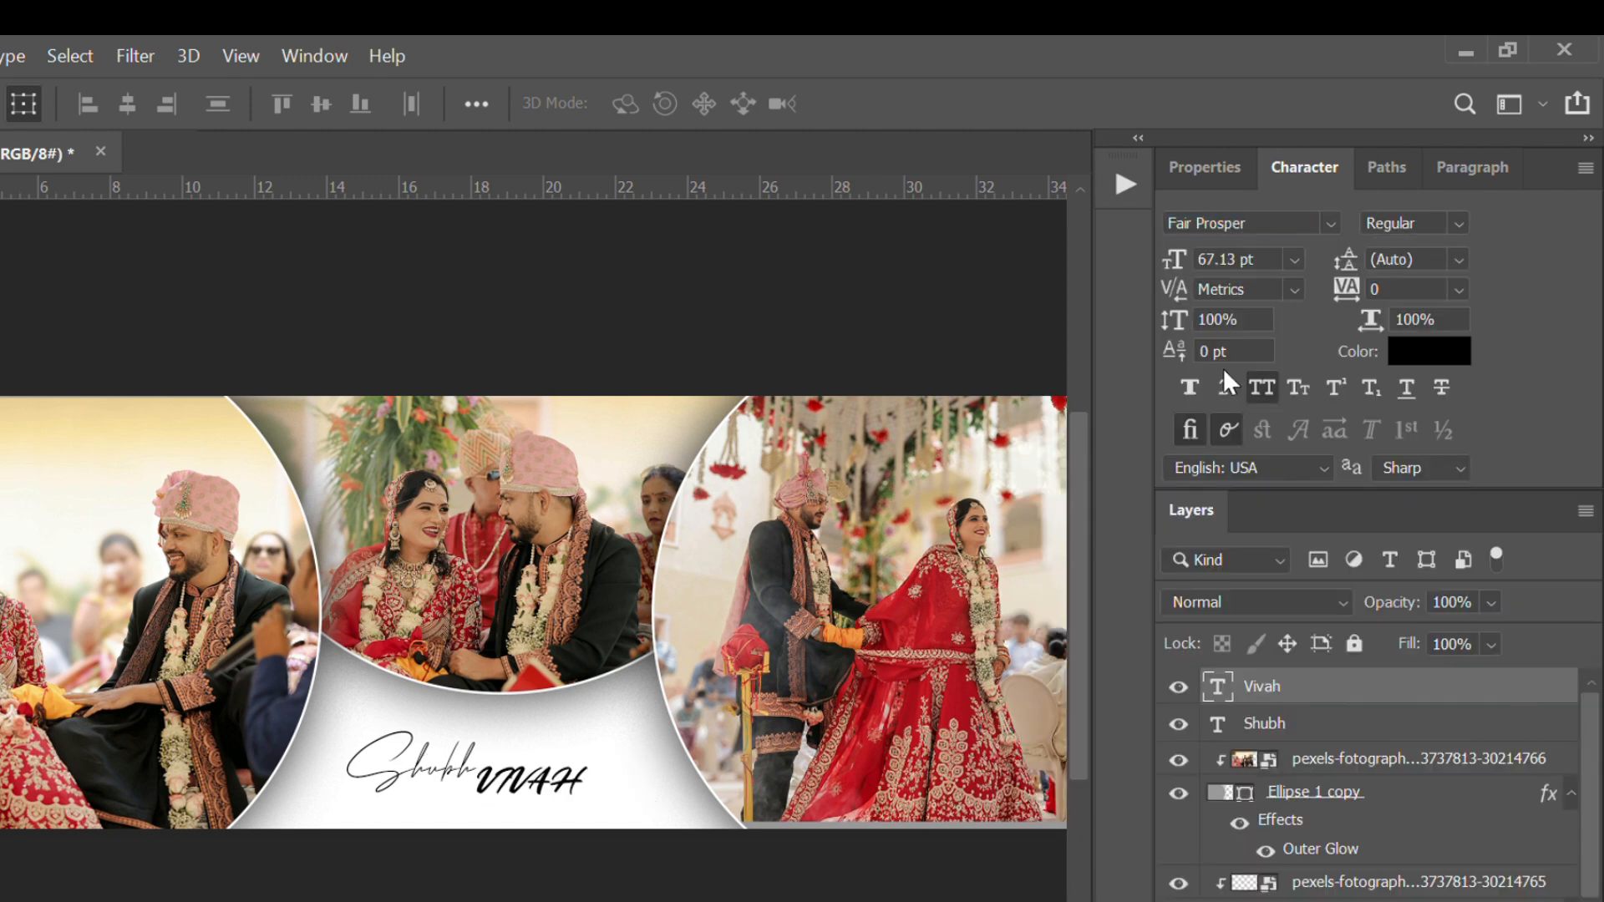
pyautogui.click(1272, 395)
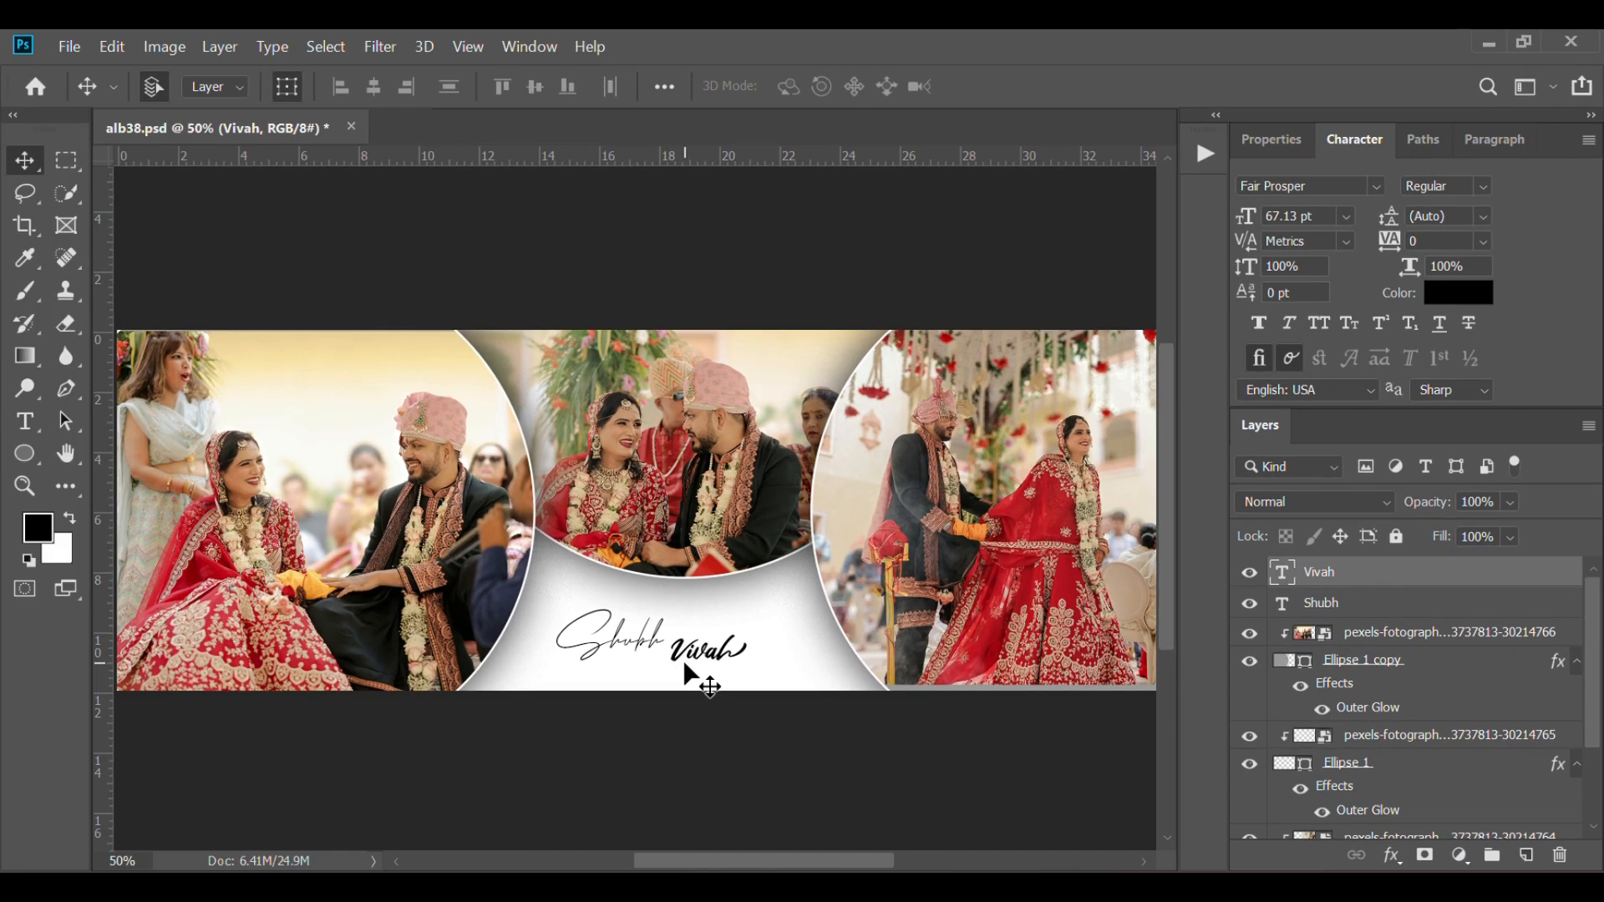
# - Move the Vivah text beneath the right end of Shubh so the two words form a stacked title
pyautogui.moveTo(698, 677); pyautogui.dragTo(690, 671)
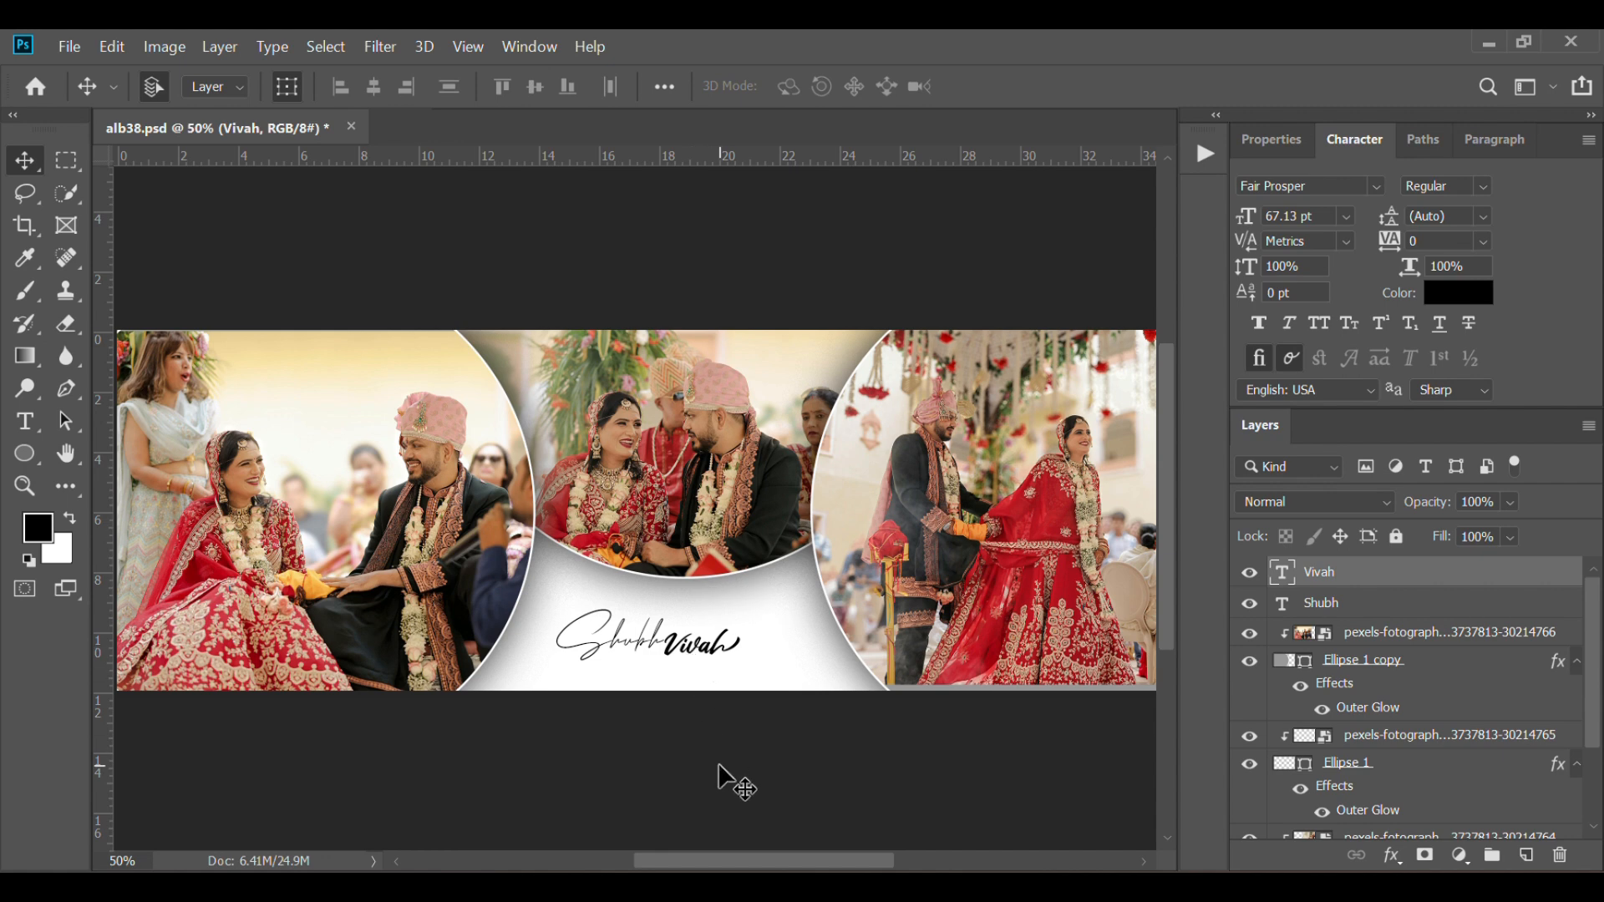
pyautogui.click(727, 781)
pyautogui.hotkey('ctrl', '+')
pyautogui.hotkey('ctrl', '+')
pyautogui.scroll(-2, 735, 773)
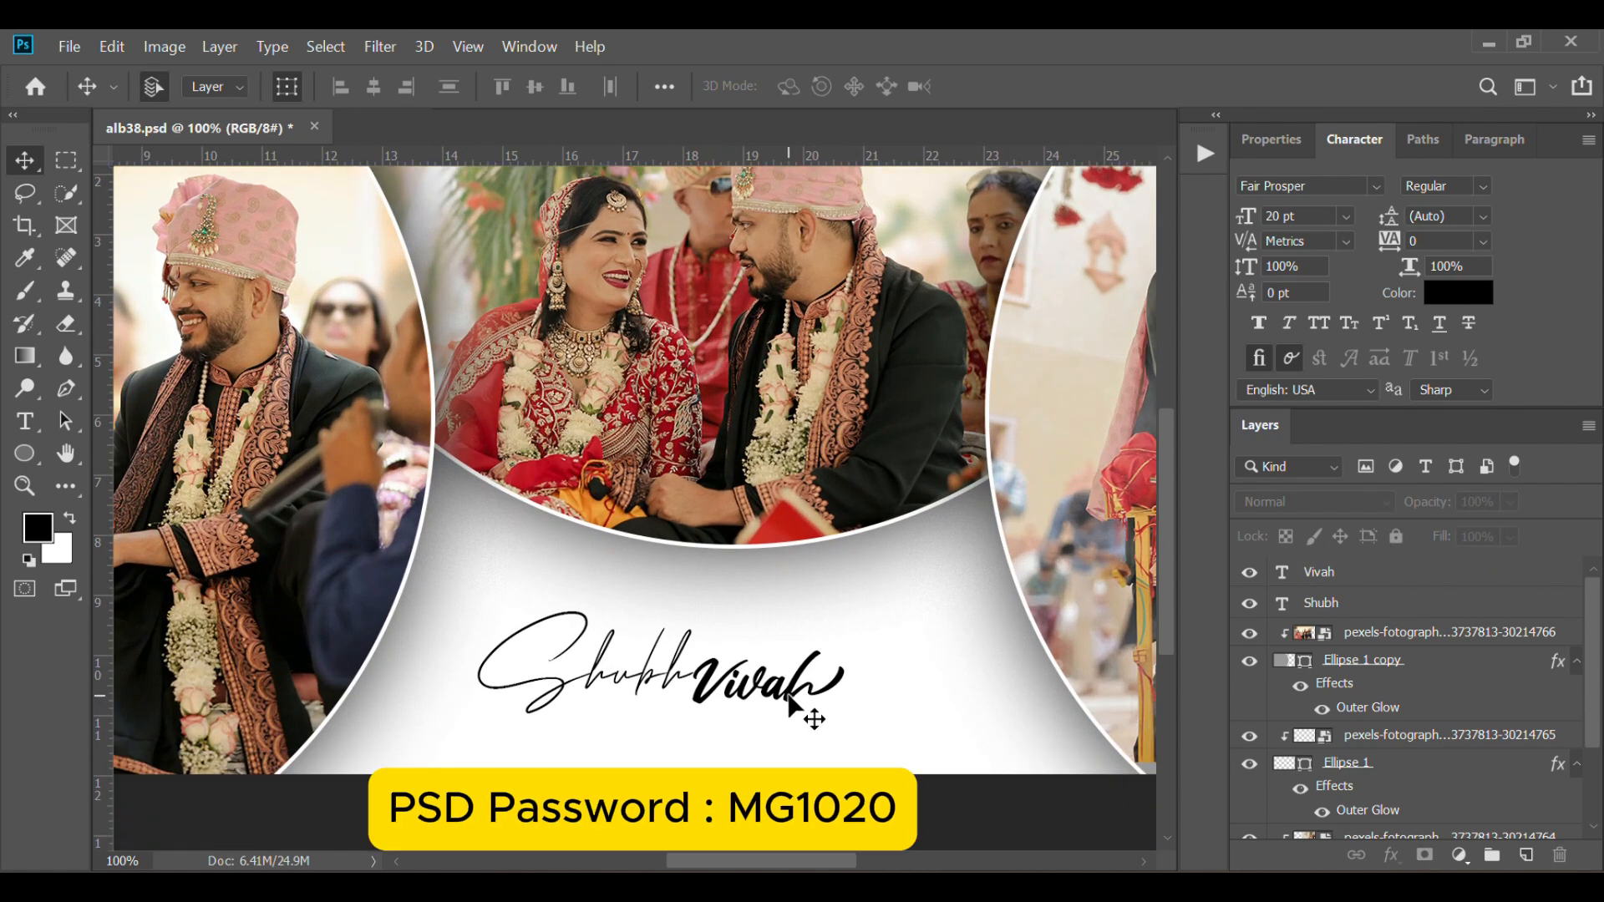
pyautogui.moveTo(760, 684); pyautogui.dragTo(644, 734)
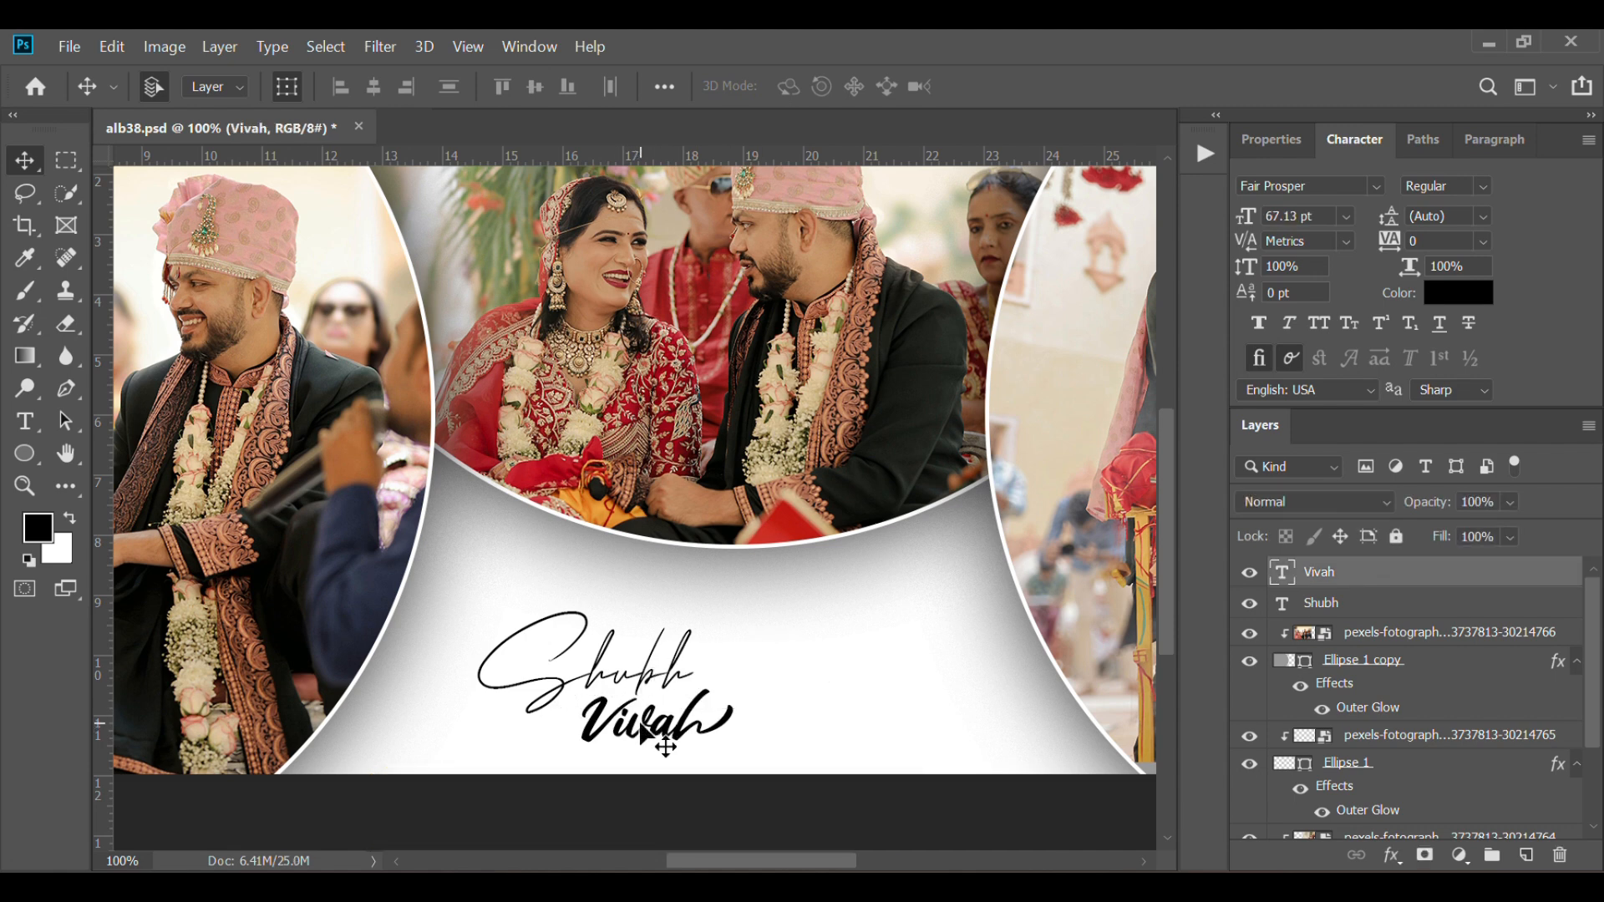
# - Recolour the Vivah text to the red #a32828 sampled from the bride's outfit in the middle photo
pyautogui.doubleClick(642, 727)
pyautogui.hotkey('ctrl', 'Return')
pyautogui.press('v')
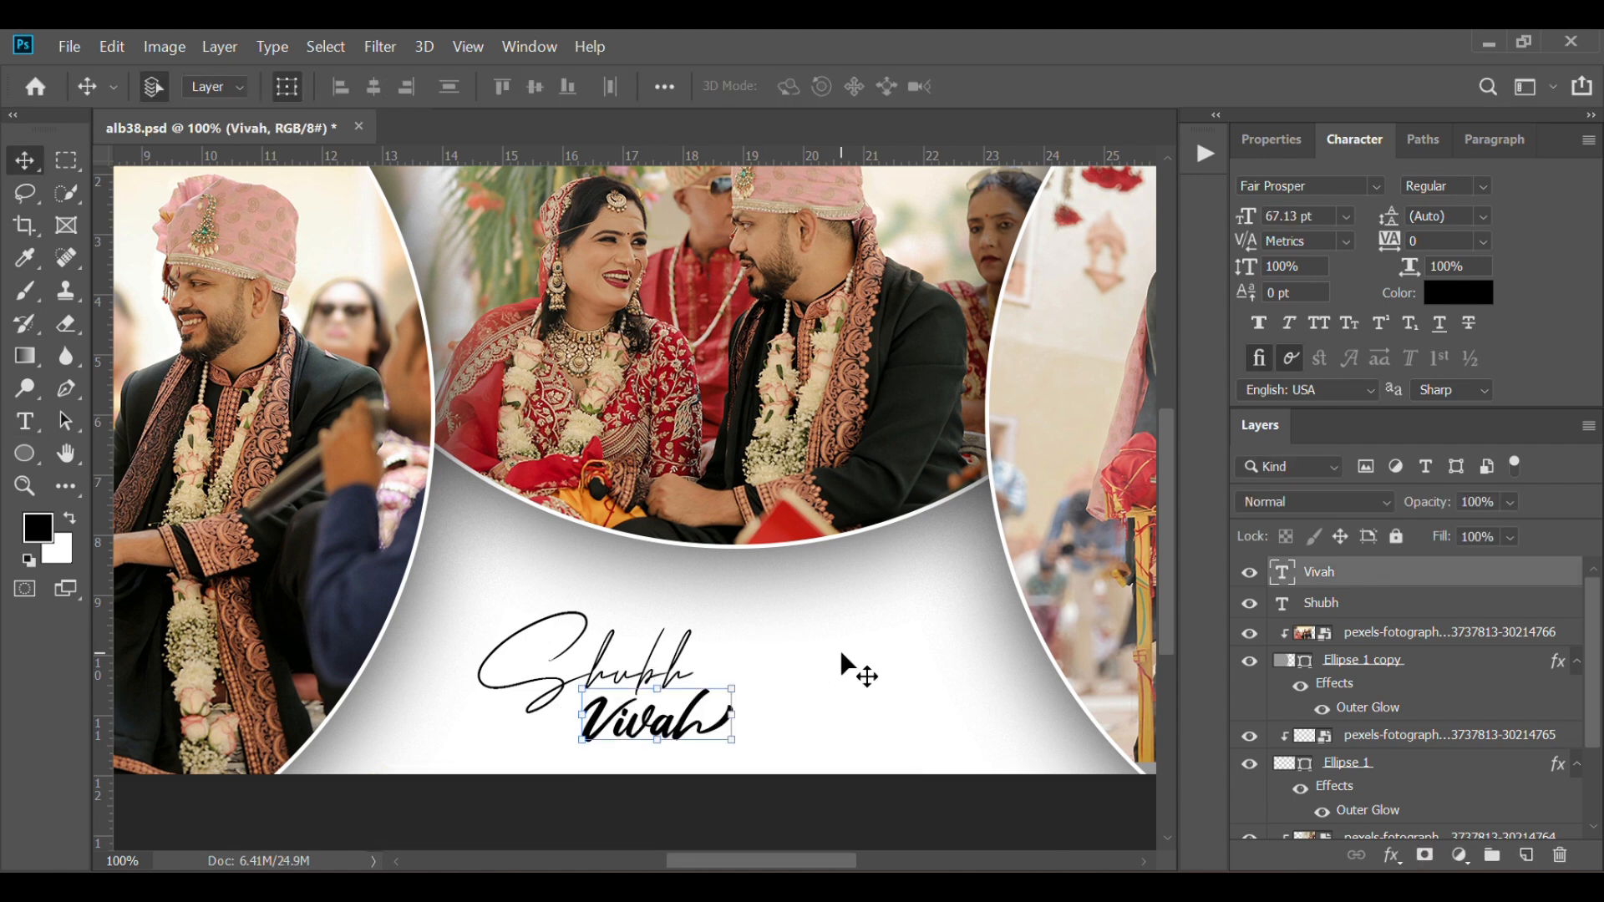
pyautogui.click(1484, 290)
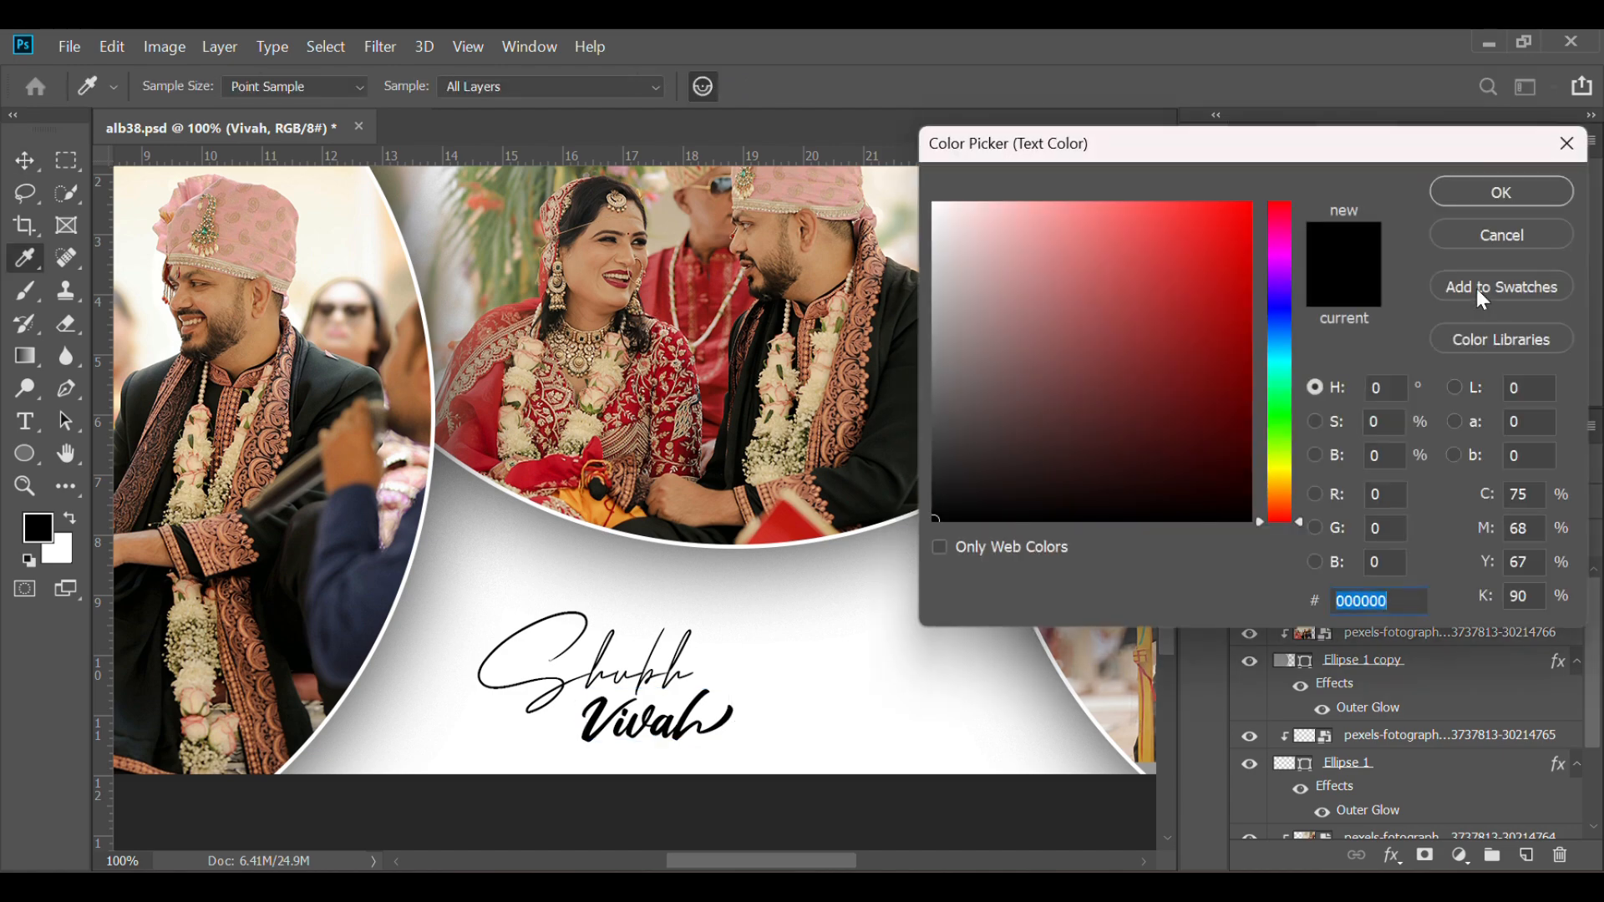
pyautogui.click(682, 405)
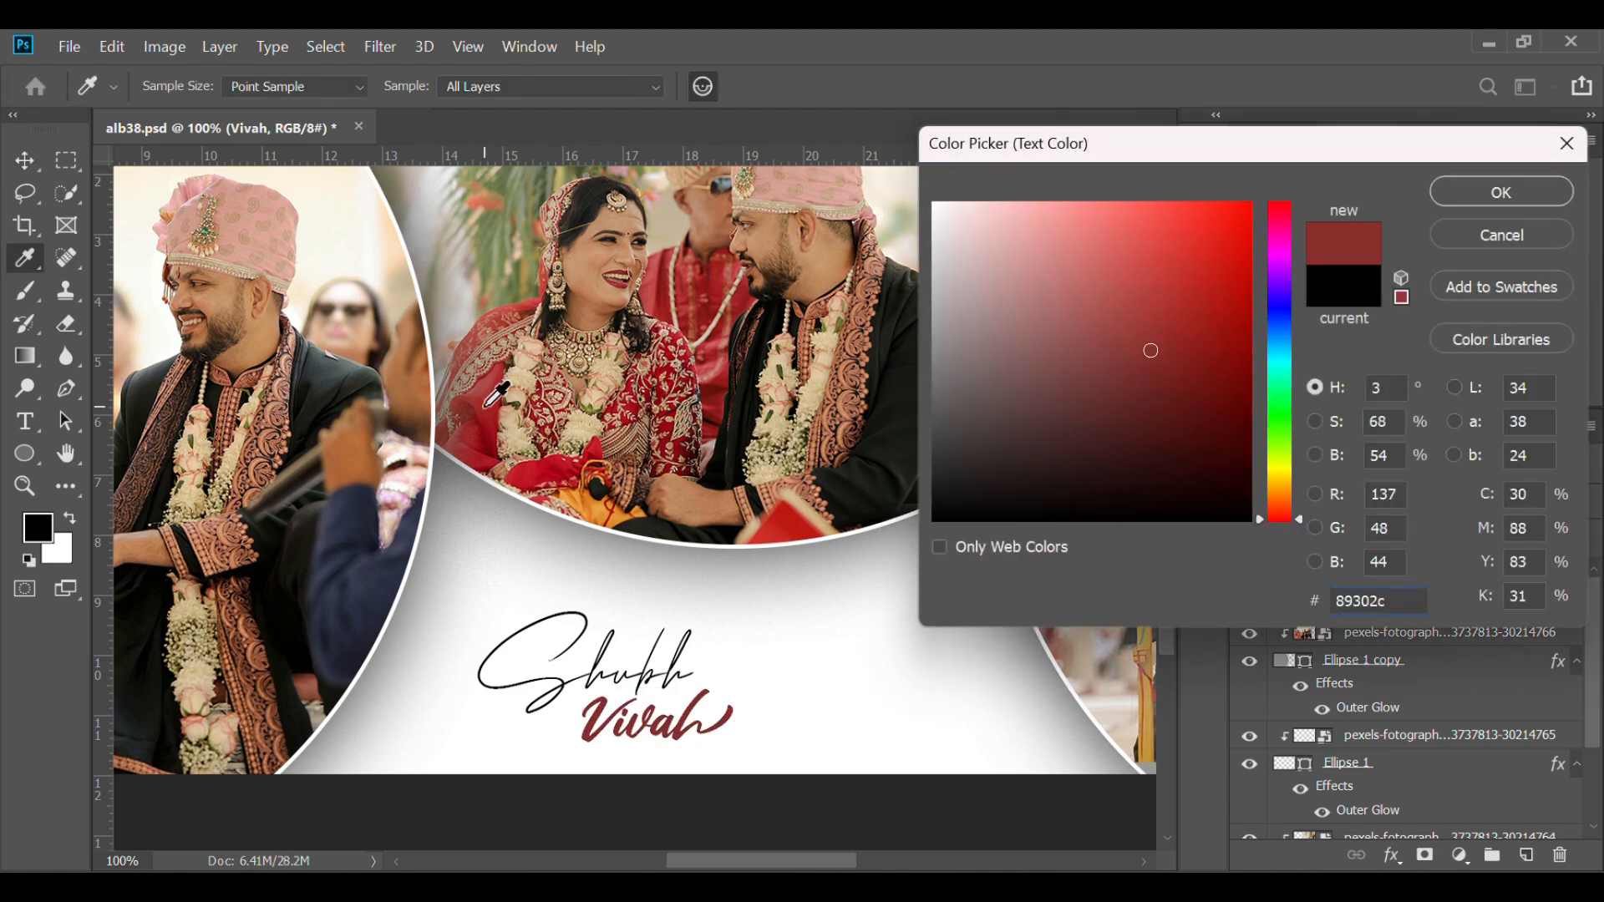
pyautogui.click(487, 405)
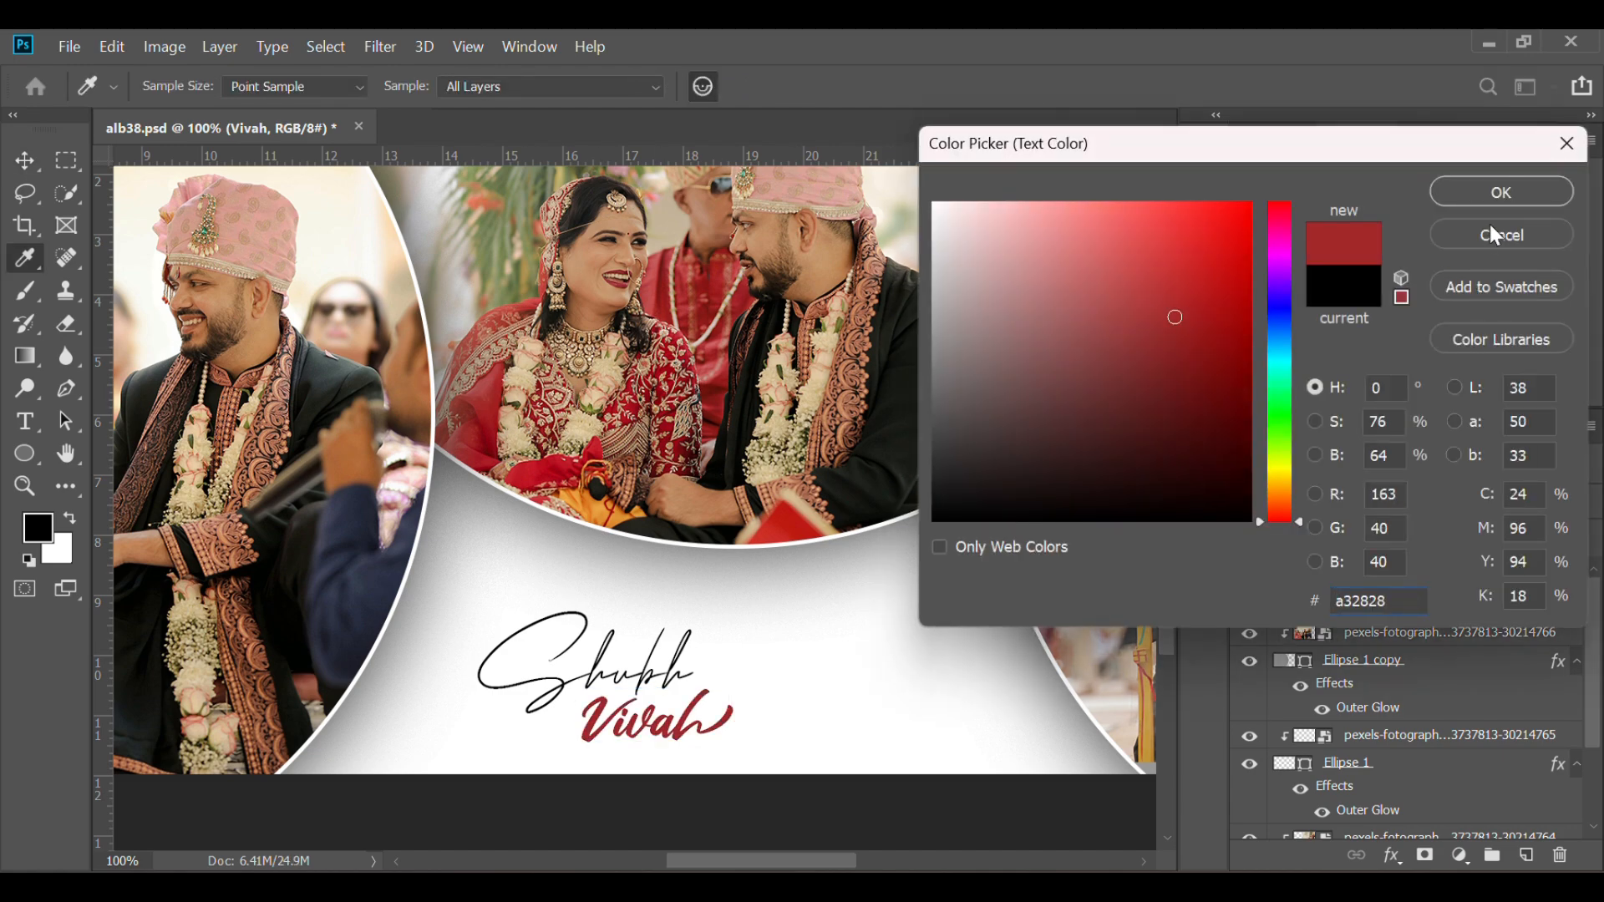
pyautogui.click(1479, 192)
pyautogui.click(894, 700)
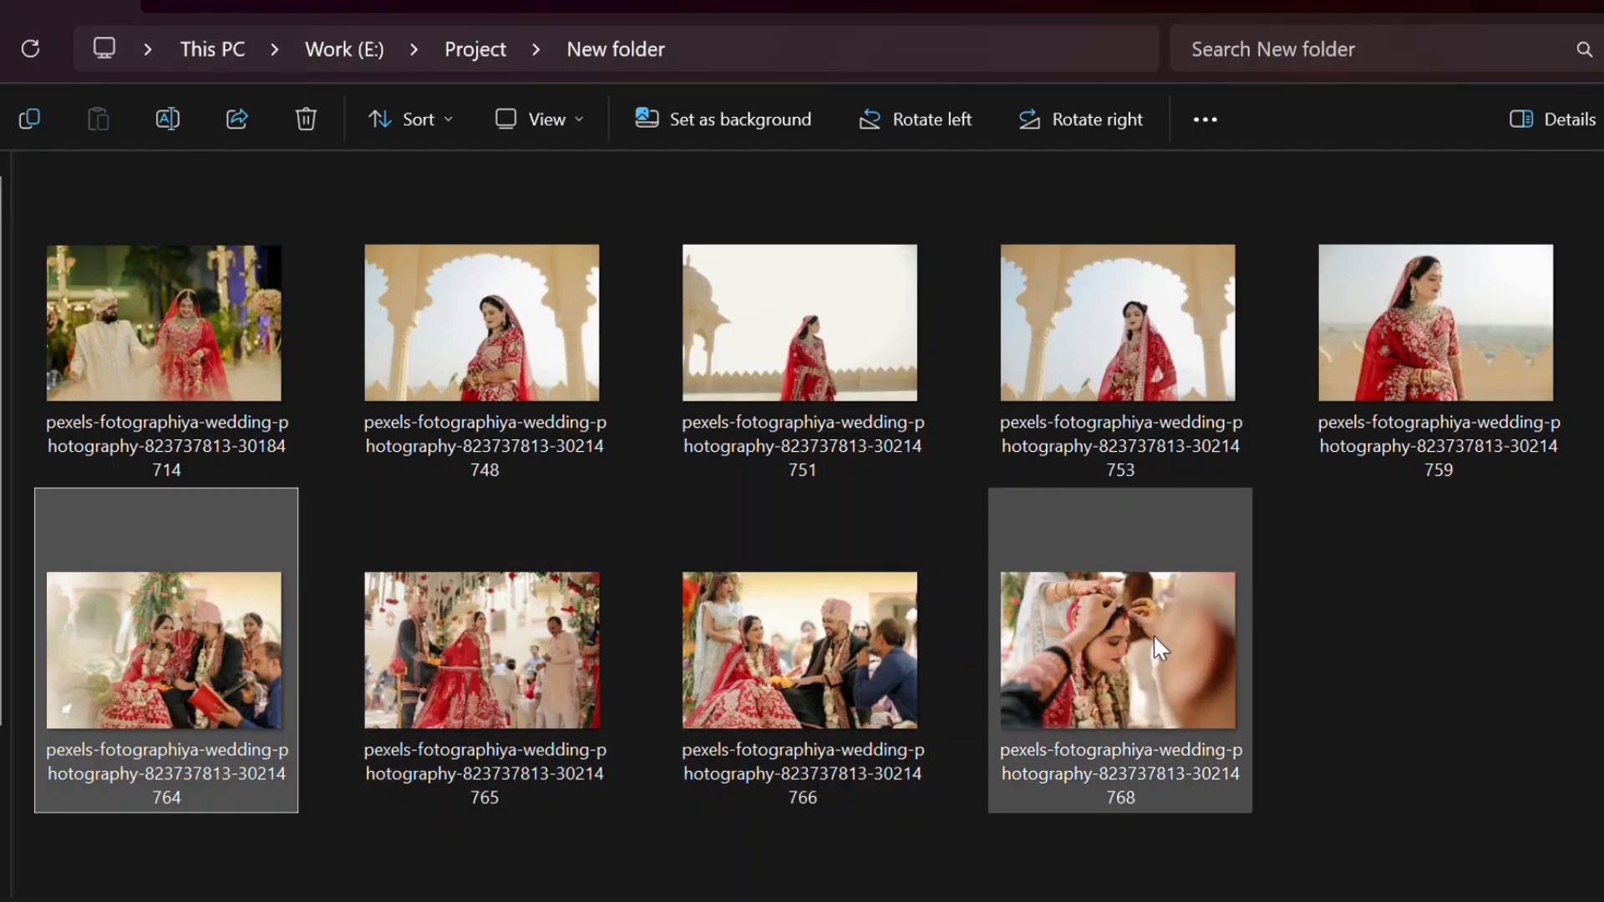
# - Place the photo ending in 30214768 into the album spread and send it behind all the circular frames
pyautogui.moveTo(1157, 647); pyautogui.dragTo(827, 679)
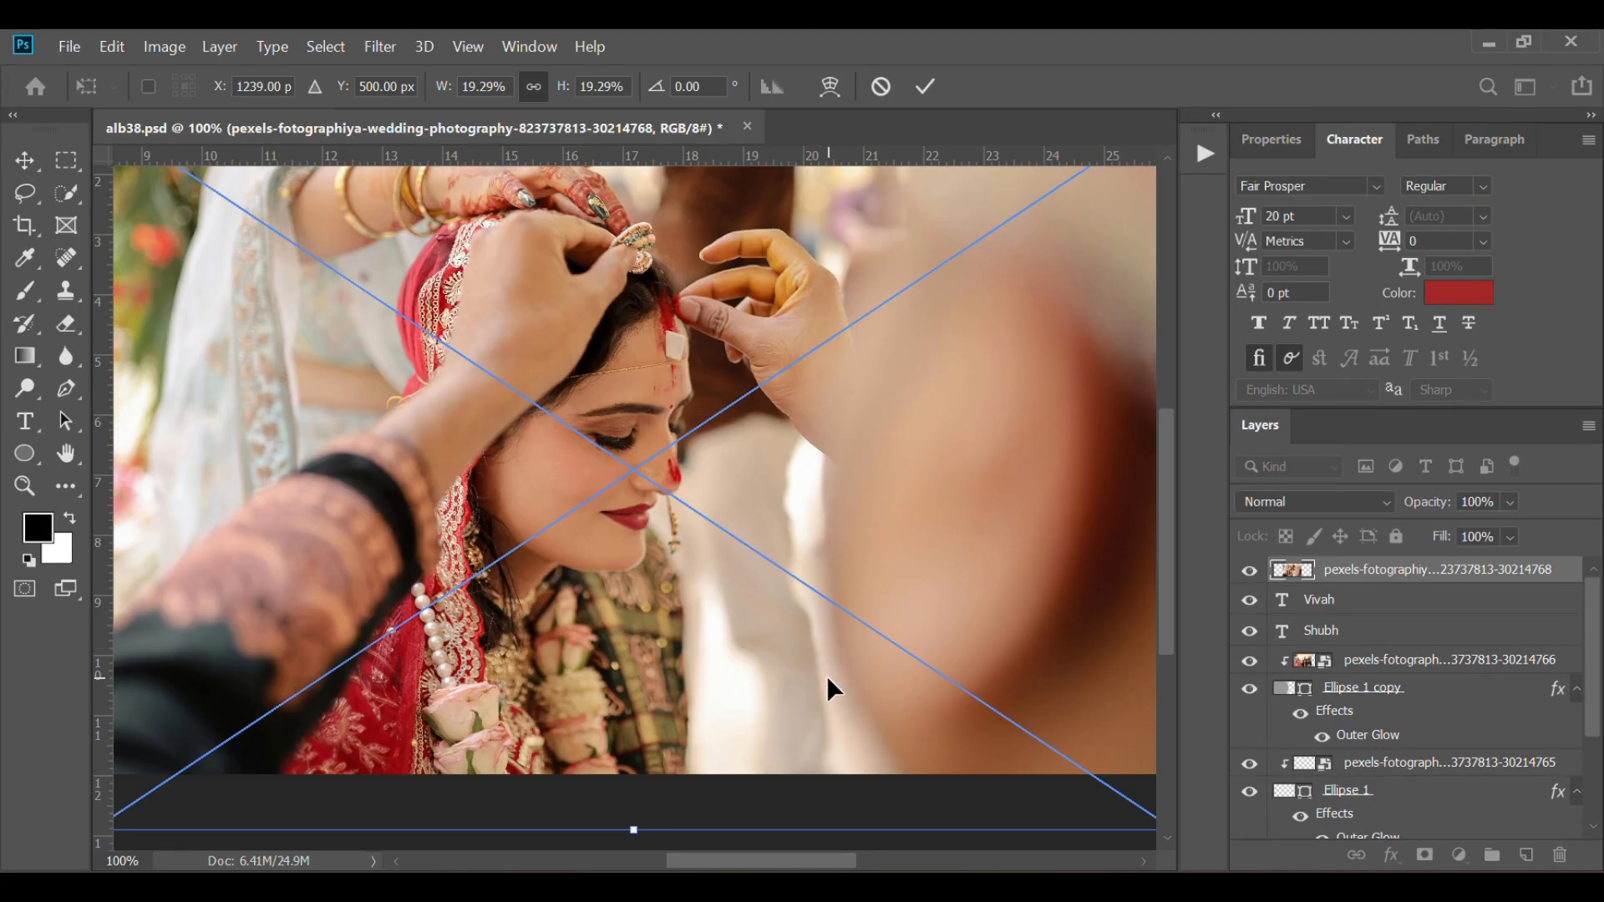
pyautogui.press('Return')
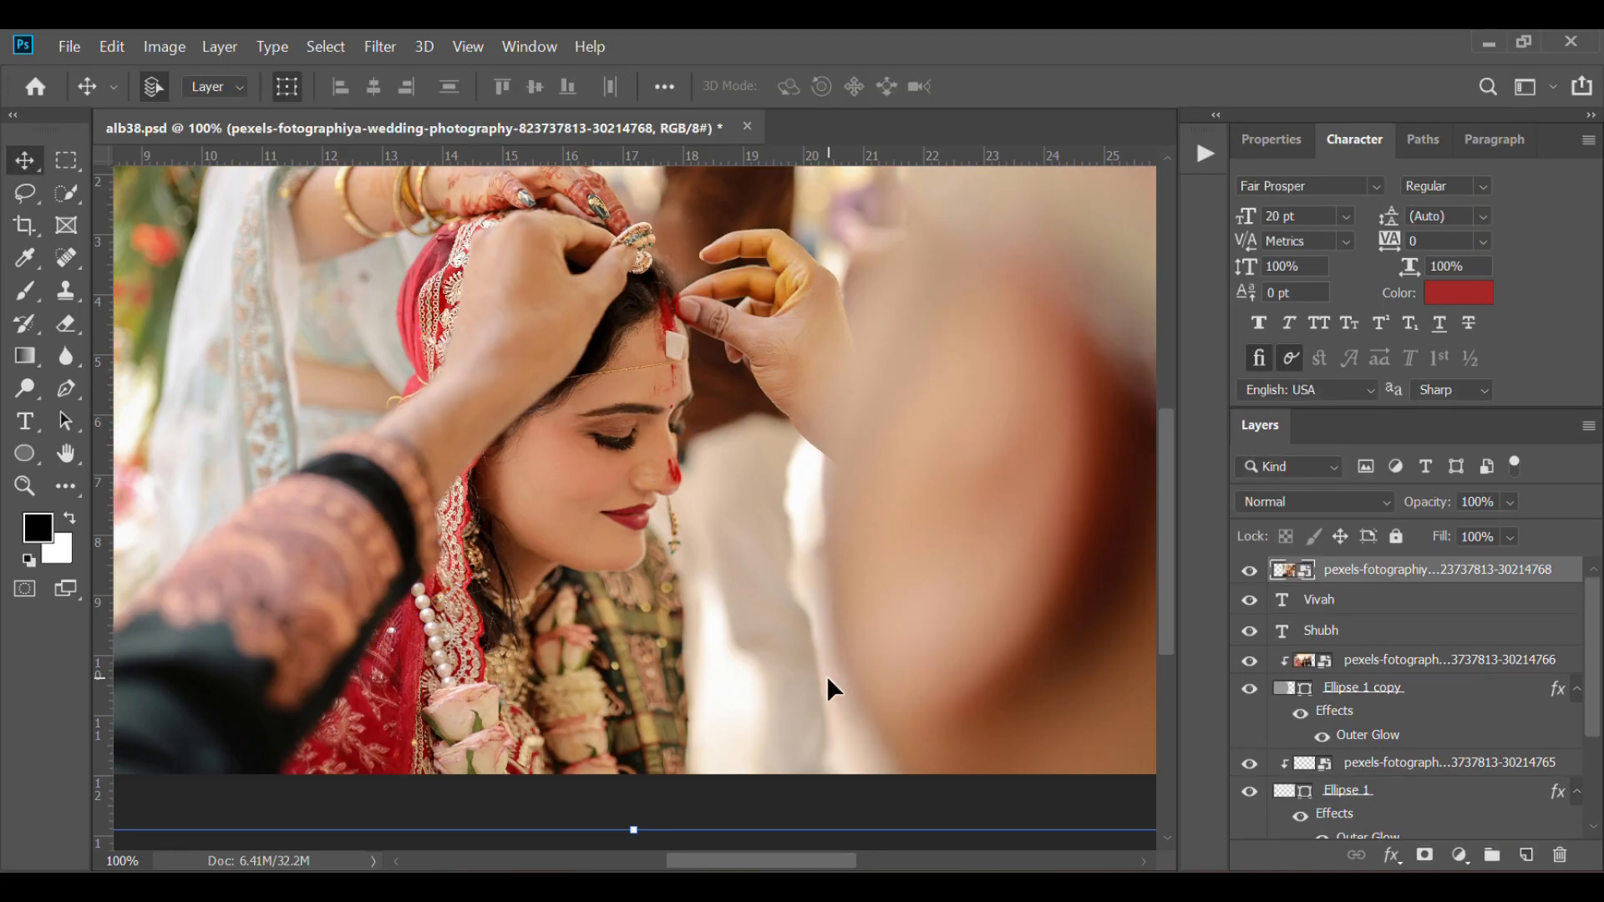
pyautogui.hotkey('ctrl', 'shift', '[')
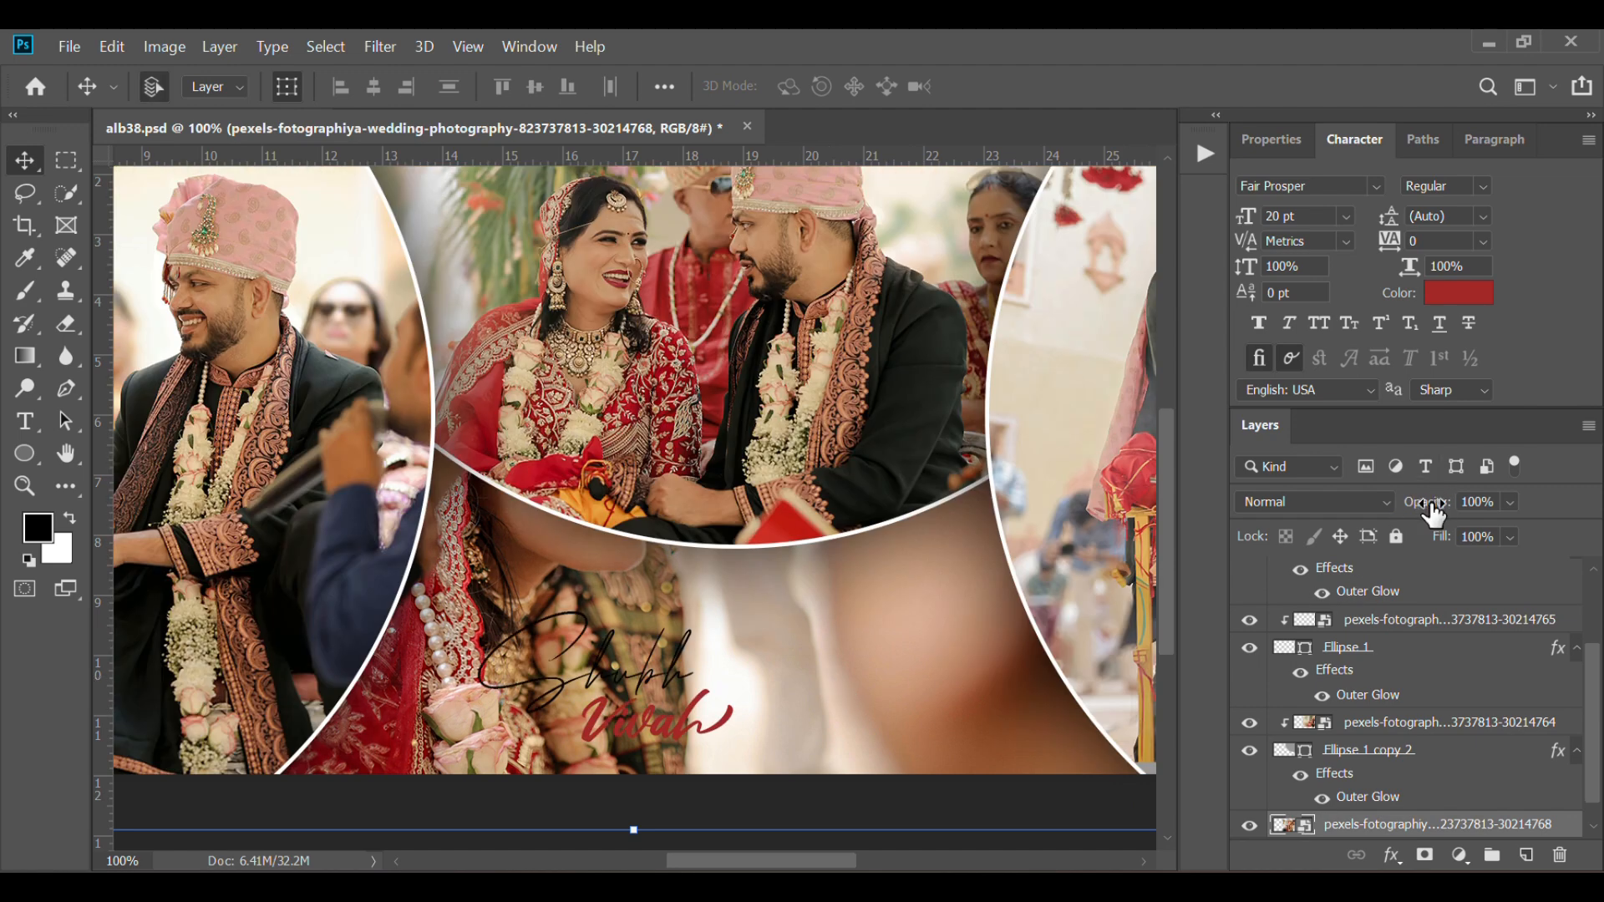
# - Position the background photo so the bride's face sits below the middle circle, to the right of the title
pyautogui.moveTo(1434, 515); pyautogui.dragTo(1494, 507)
pyautogui.moveTo(823, 655); pyautogui.dragTo(1131, 805)
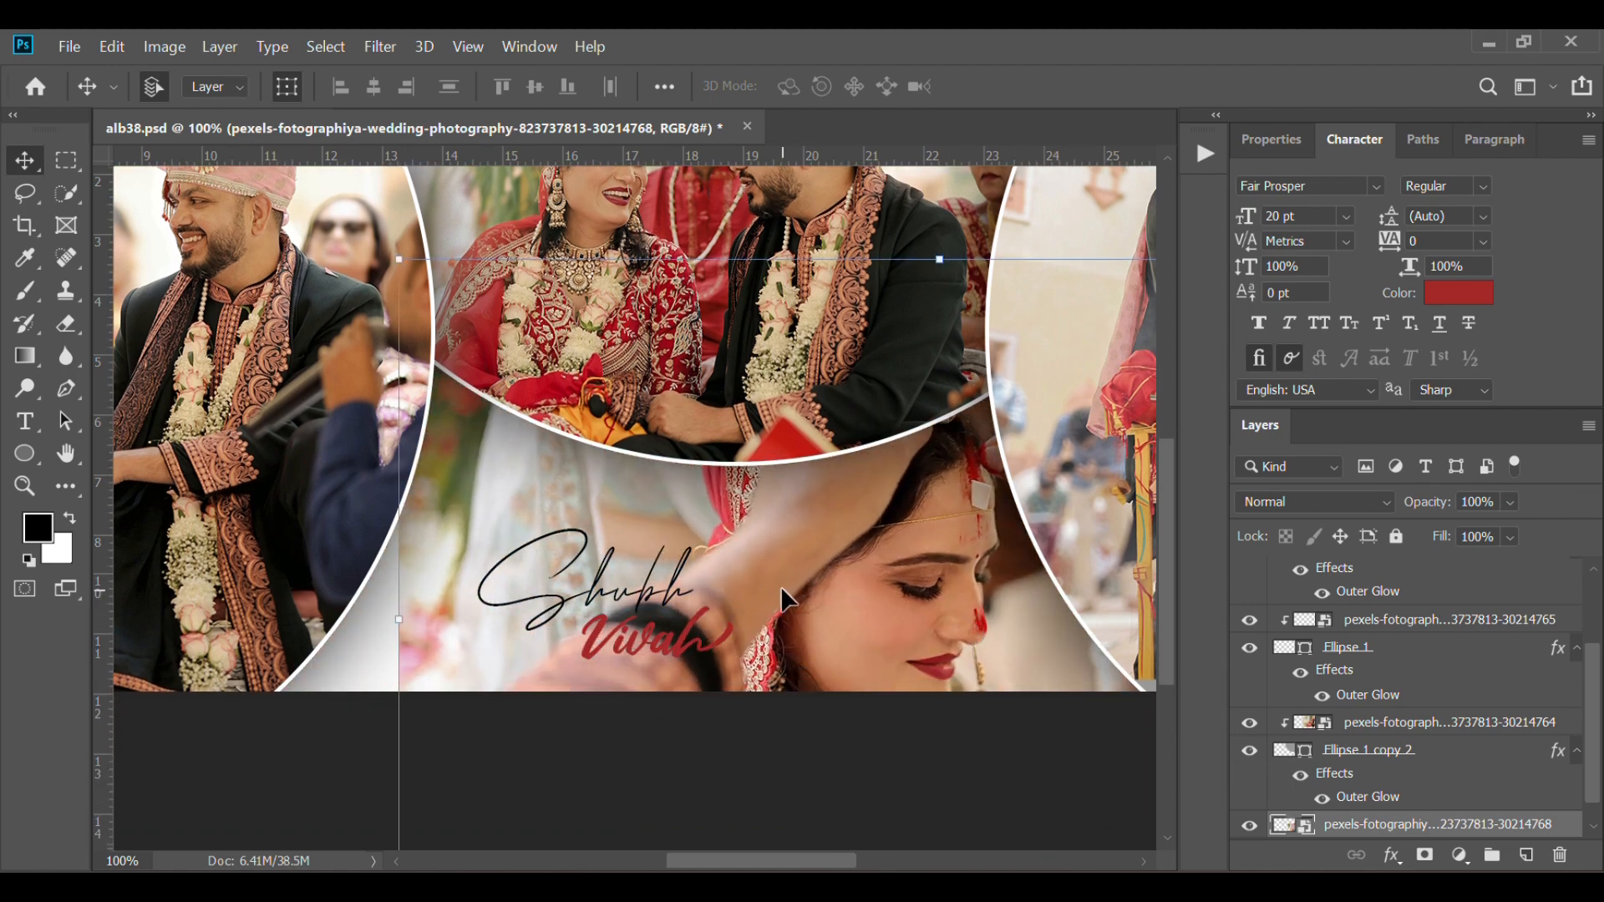
pyautogui.moveTo(785, 597)
pyautogui.mouseDown()
pyautogui.moveTo(861, 577)
pyautogui.moveTo(762, 583)
pyautogui.mouseUp()
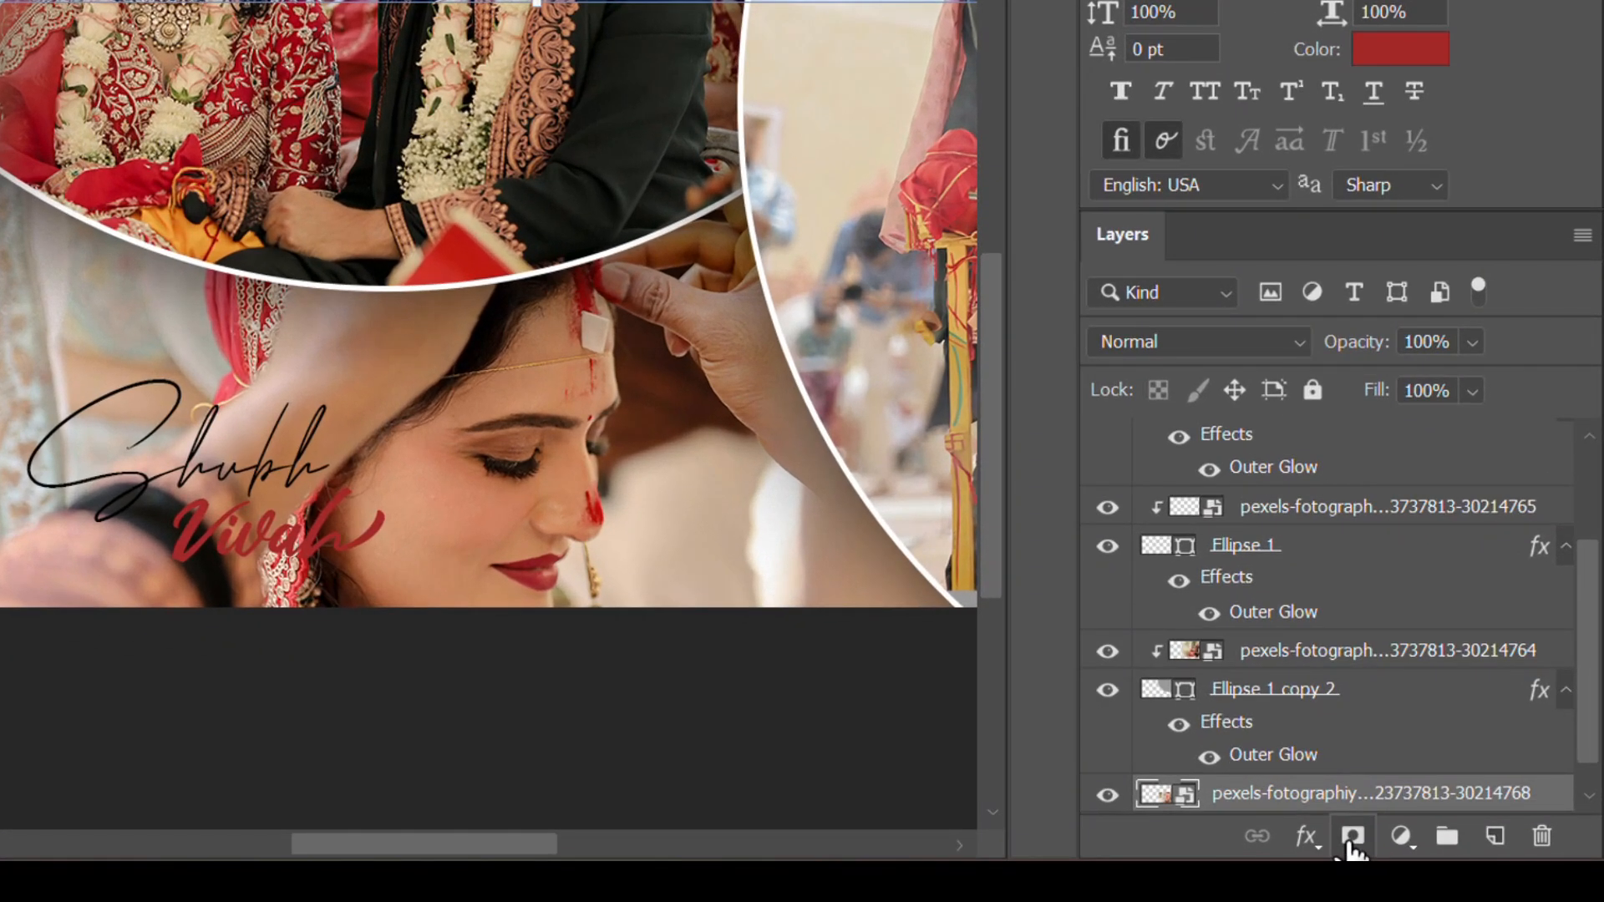
# - Hide the background photo with a black layer mask and softly reveal it with a white 500 px brush at 45% opacity
pyautogui.keyDown('alt'); pyautogui.click(1351, 838); pyautogui.keyUp('alt')
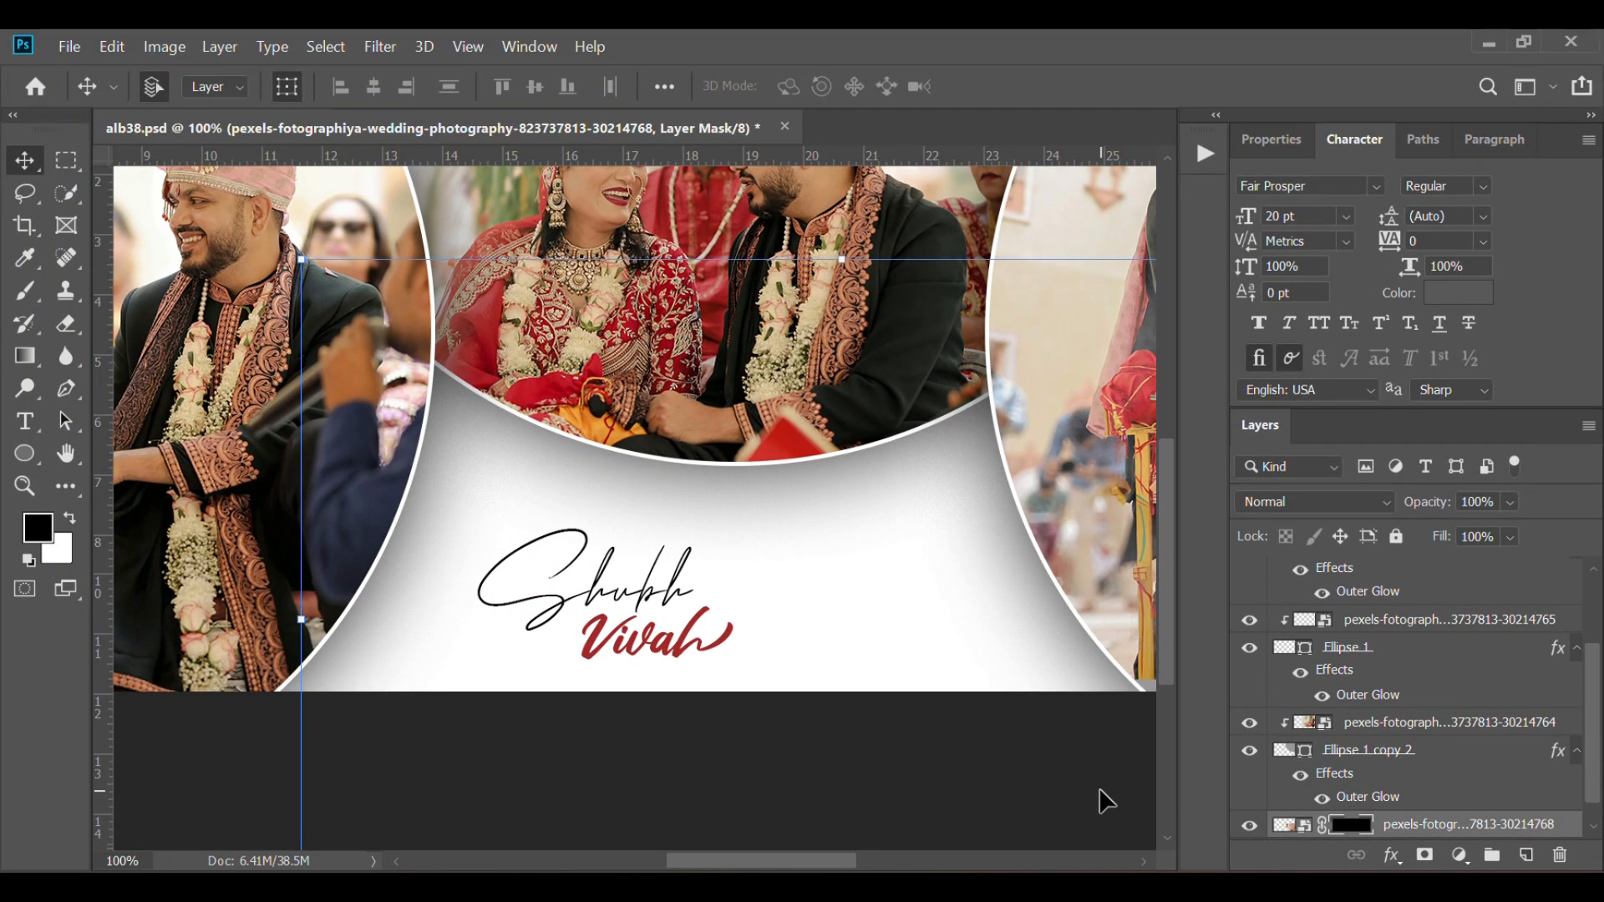
pyautogui.press('b')
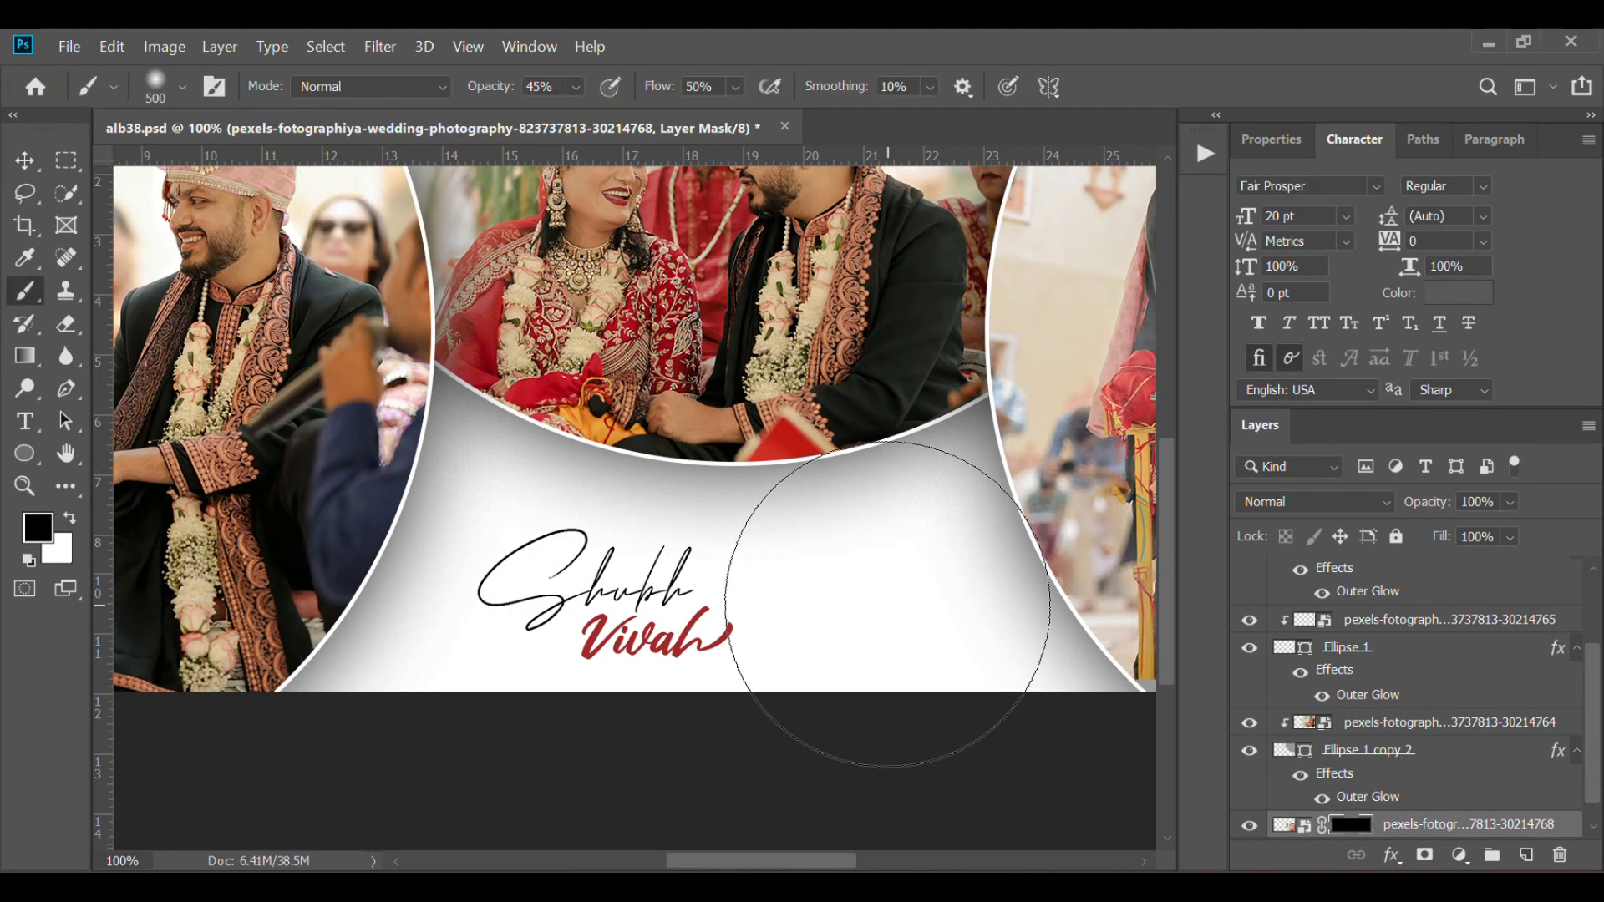
pyautogui.press('x')
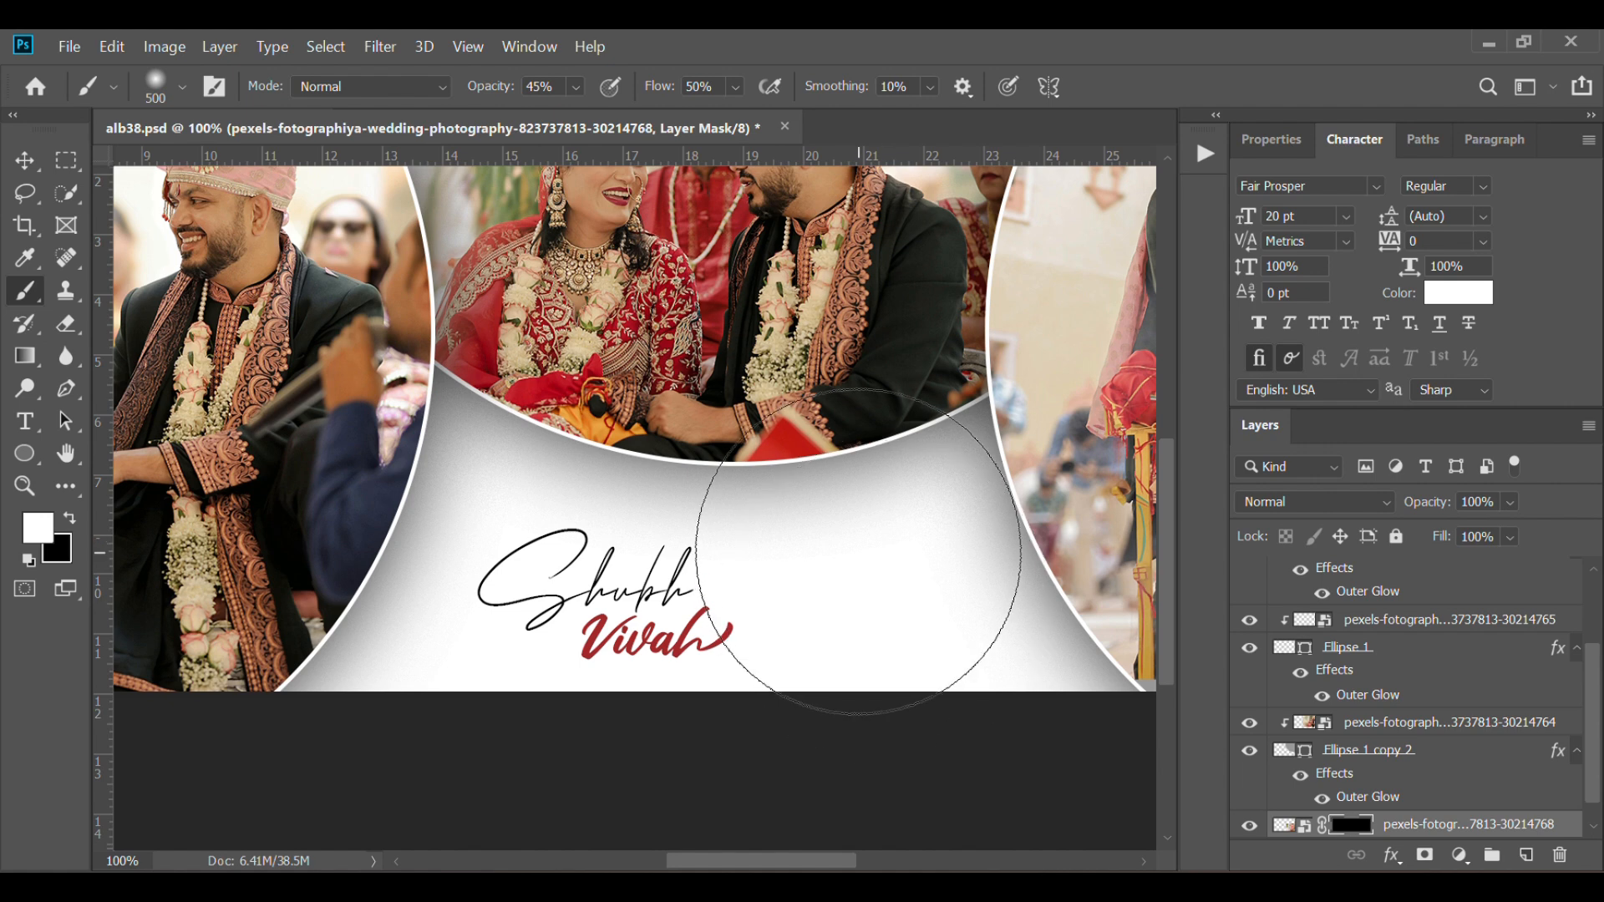
pyautogui.moveTo(835, 553)
pyautogui.mouseDown()
pyautogui.moveTo(844, 532)
pyautogui.moveTo(930, 655)
pyautogui.moveTo(1099, 739)
pyautogui.moveTo(913, 662)
pyautogui.moveTo(802, 577)
pyautogui.moveTo(593, 501)
pyautogui.moveTo(486, 412)
pyautogui.mouseUp()
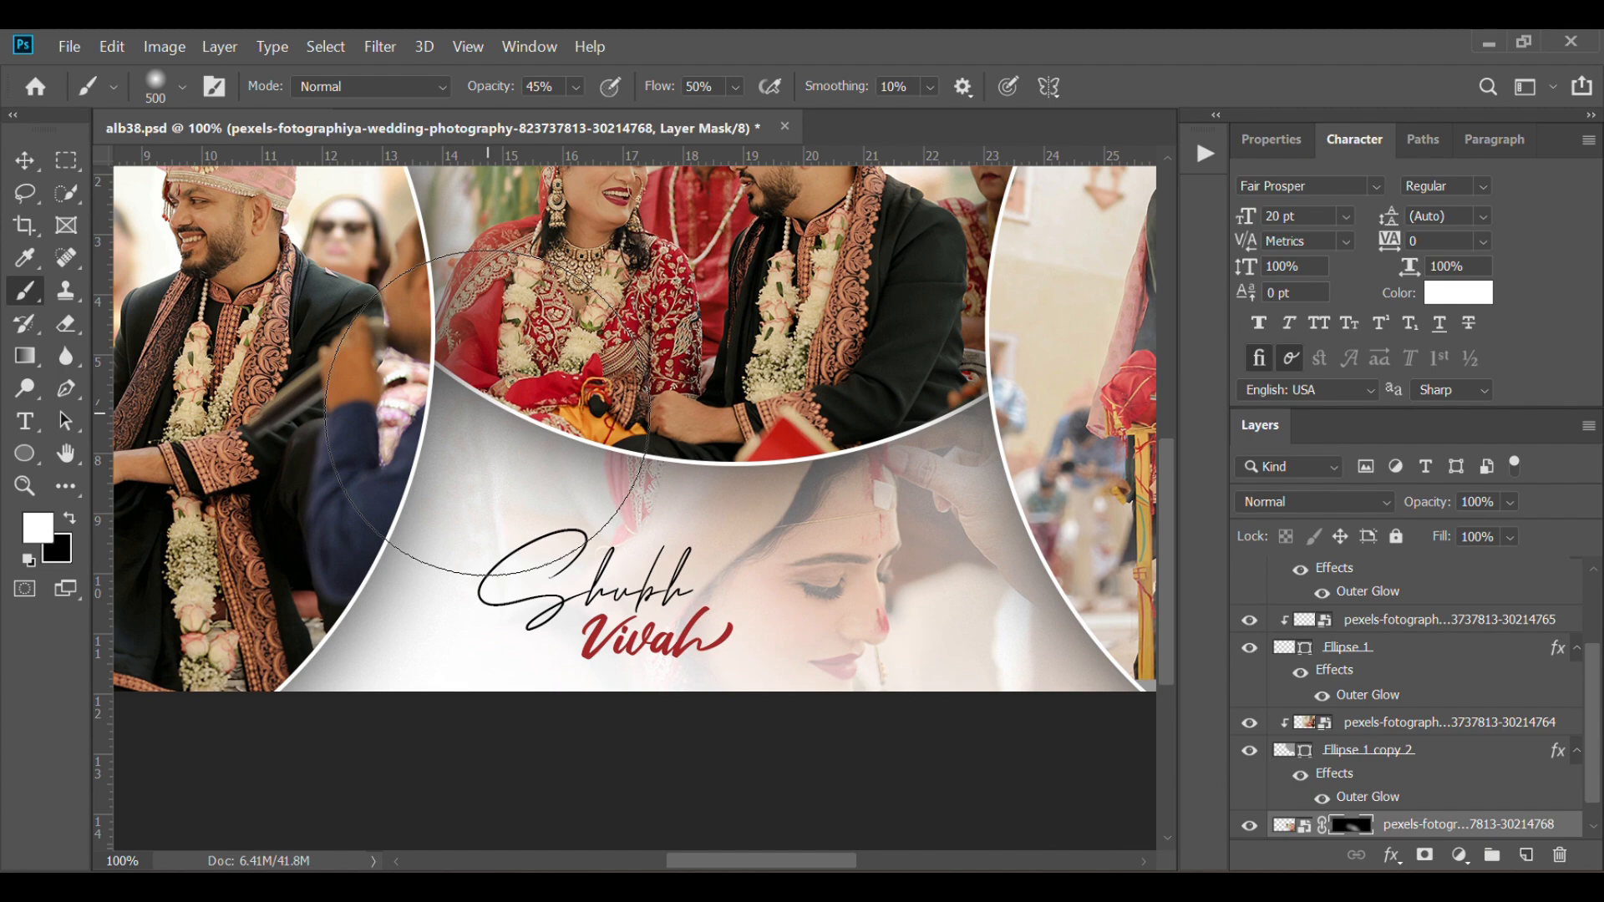
pyautogui.press('v')
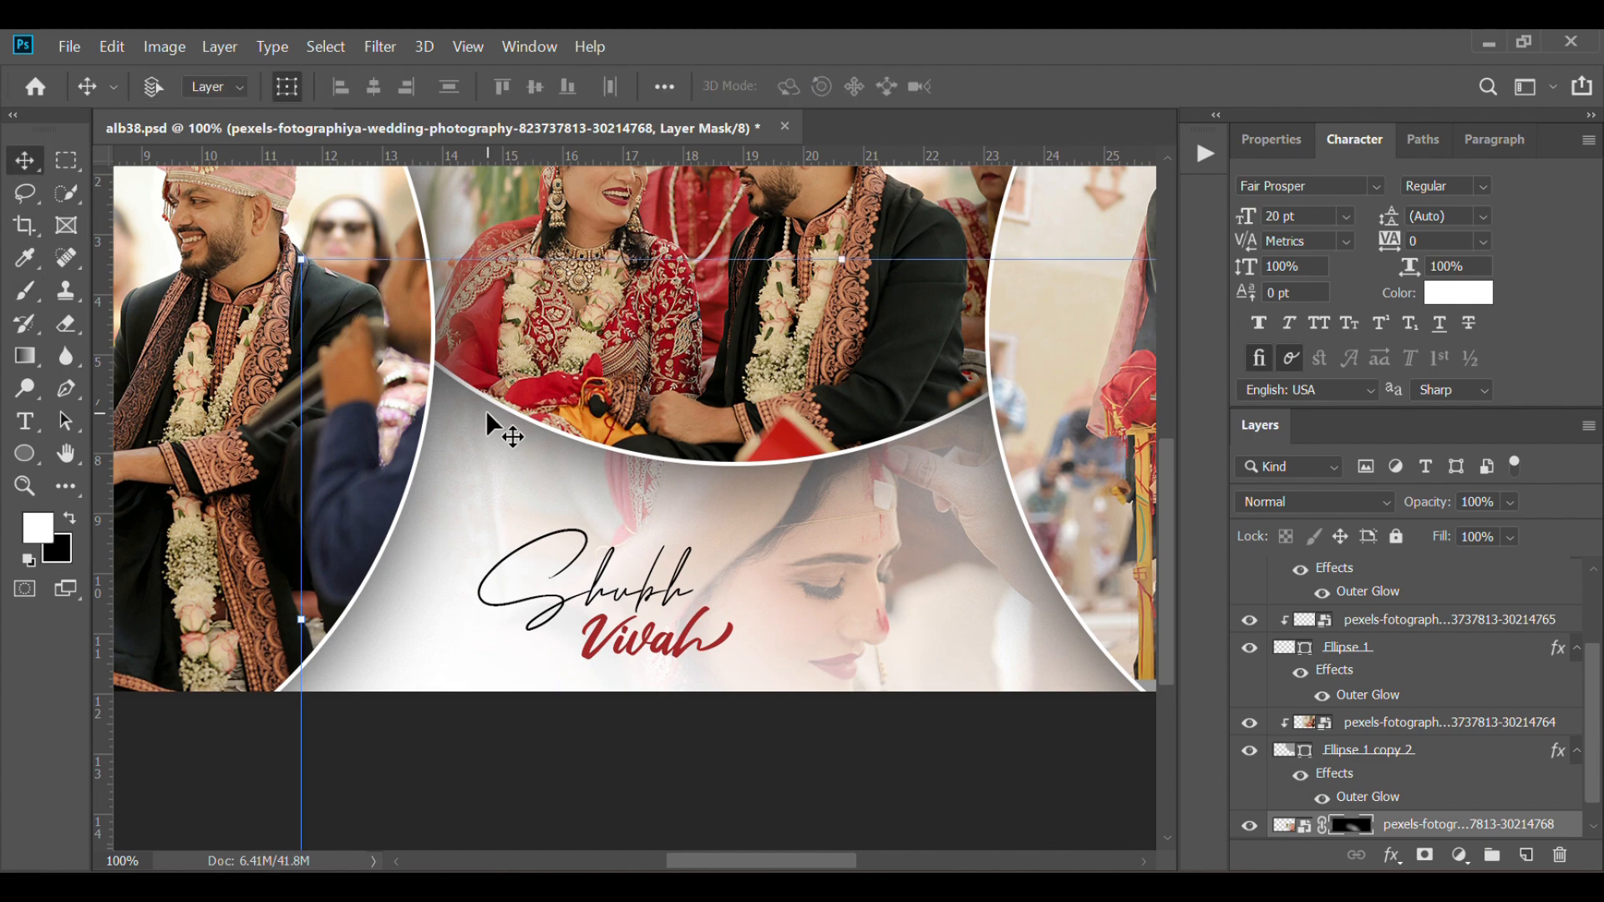
# - Set the faded bride photo's blend mode to Luminosity and shift it right, closer to the right circle
pyautogui.hotkey('ctrl', '-')
pyautogui.hotkey('ctrl', '-')
pyautogui.hotkey('ctrl', '-')
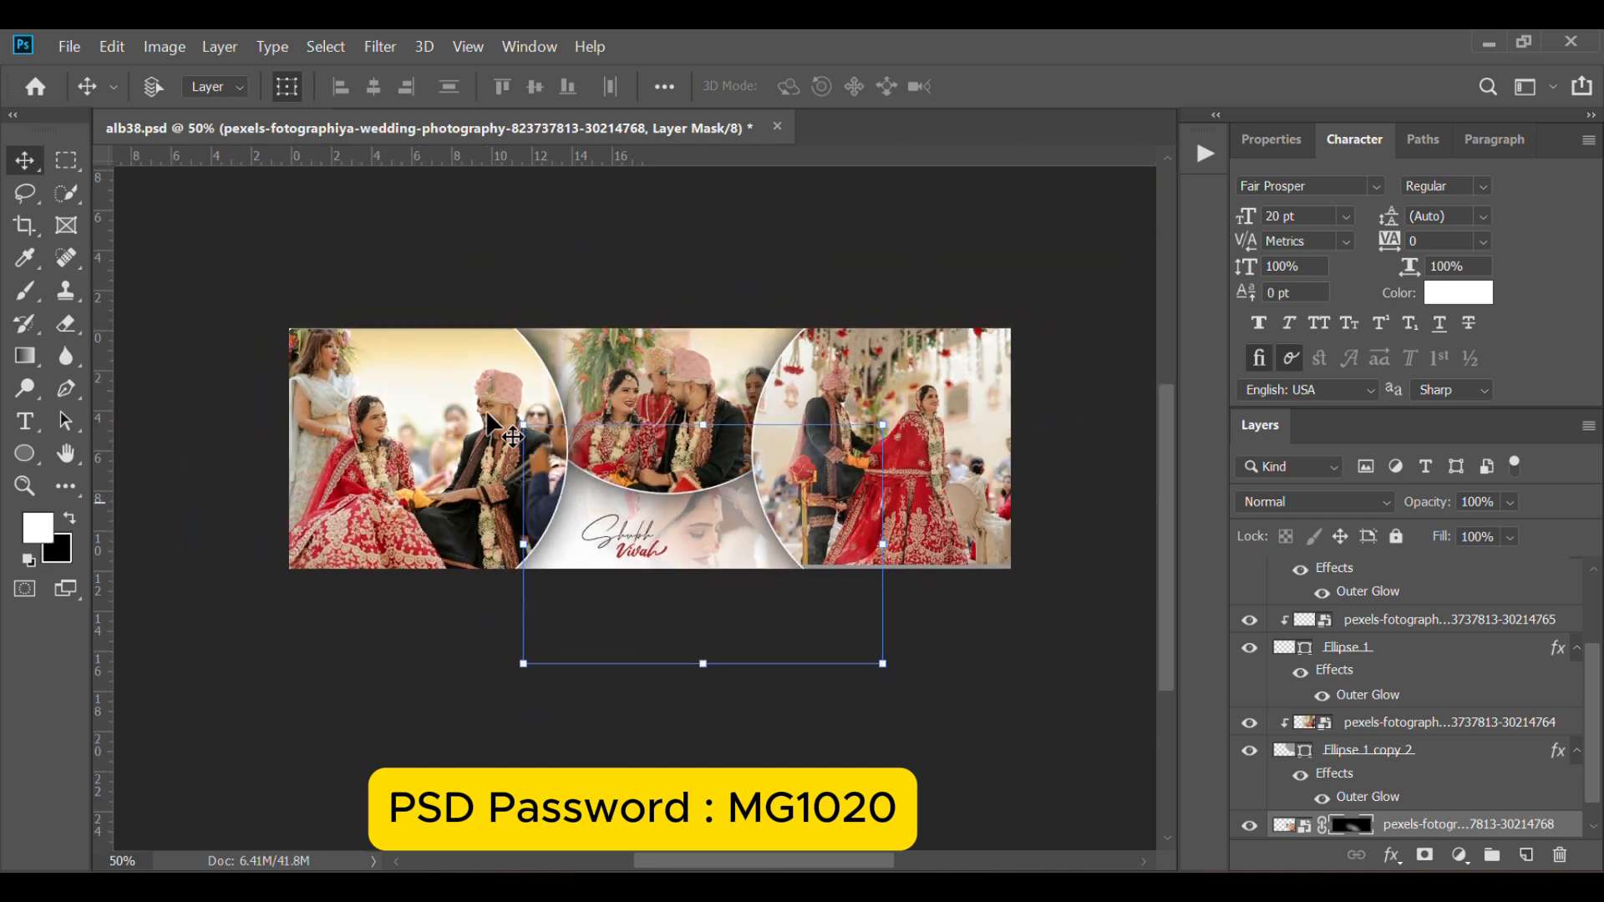
pyautogui.click(436, 714)
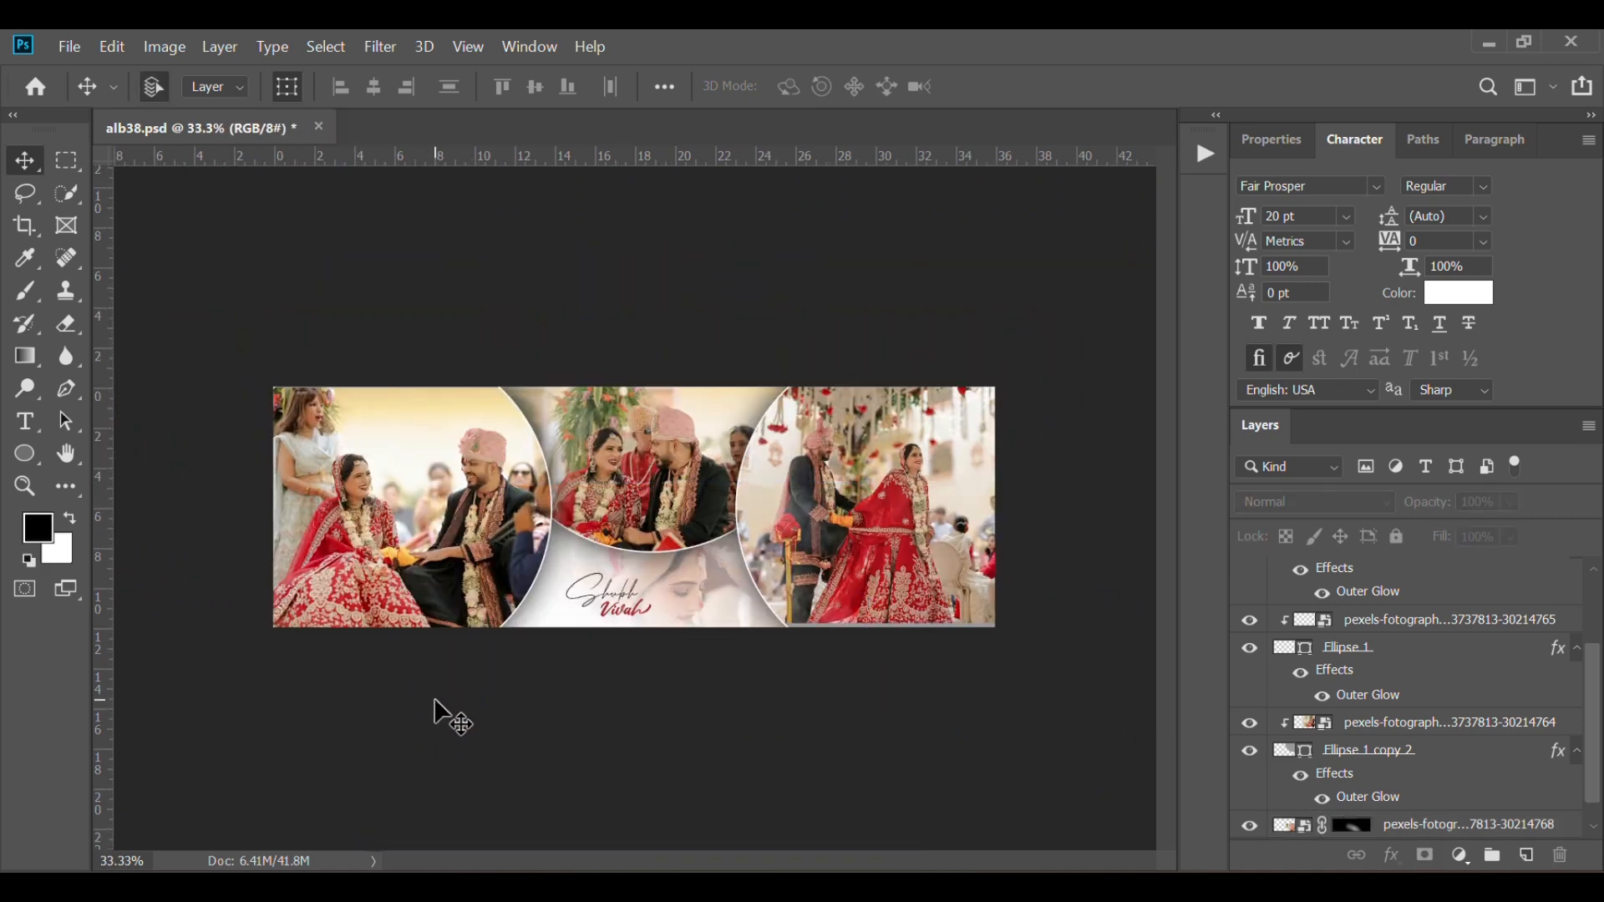
pyautogui.moveTo(750, 597); pyautogui.dragTo(725, 602)
pyautogui.click(1364, 519)
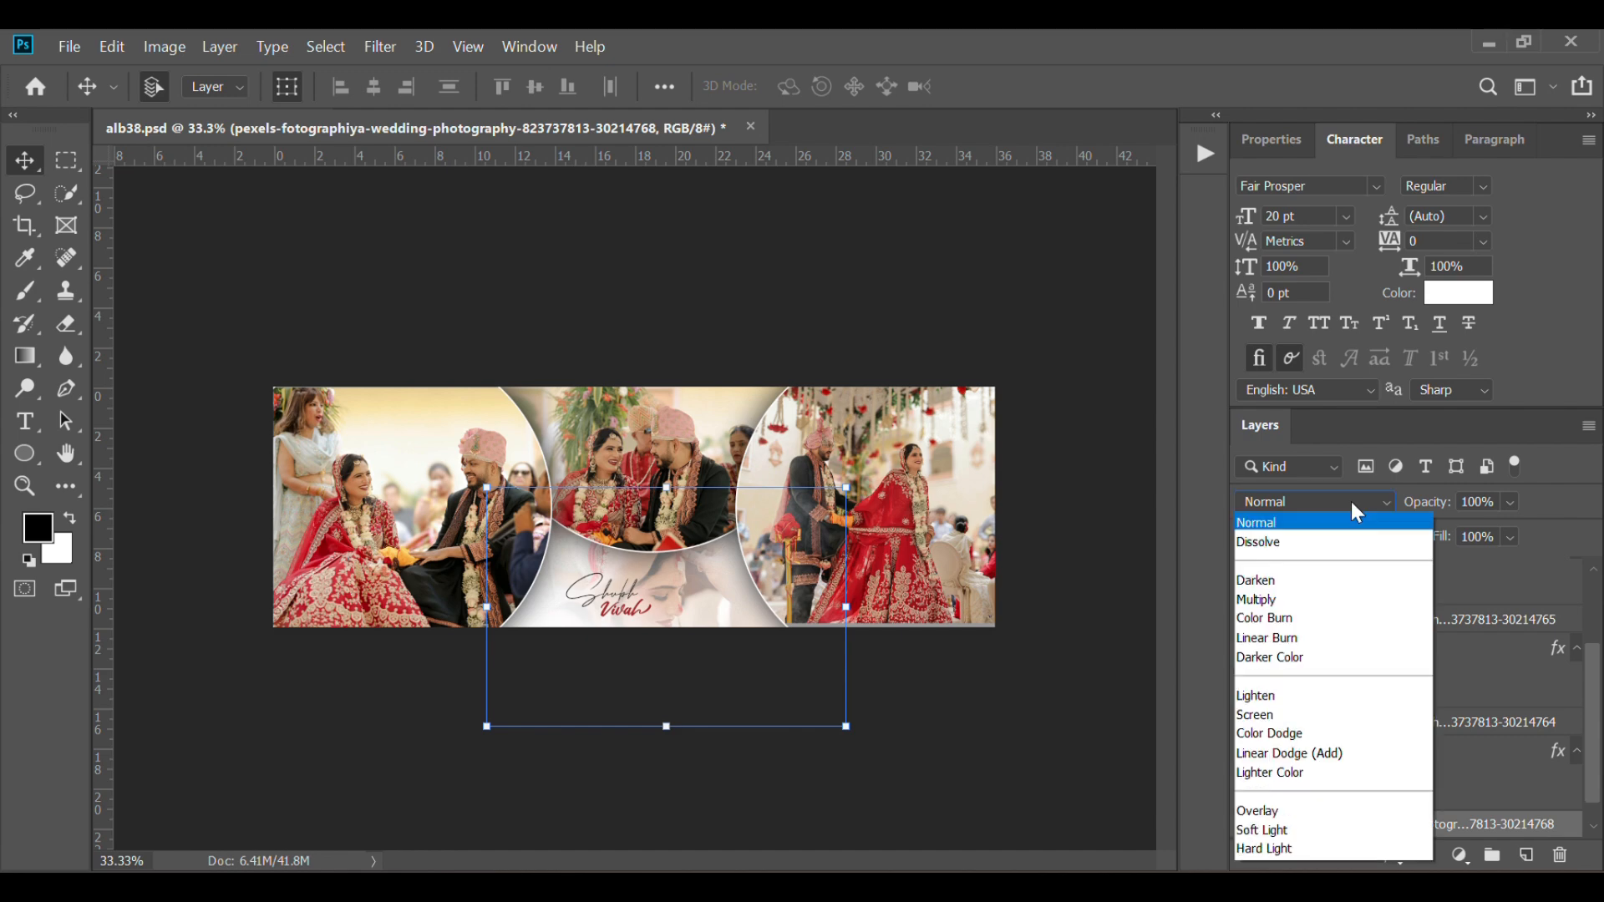
pyautogui.click(1324, 849)
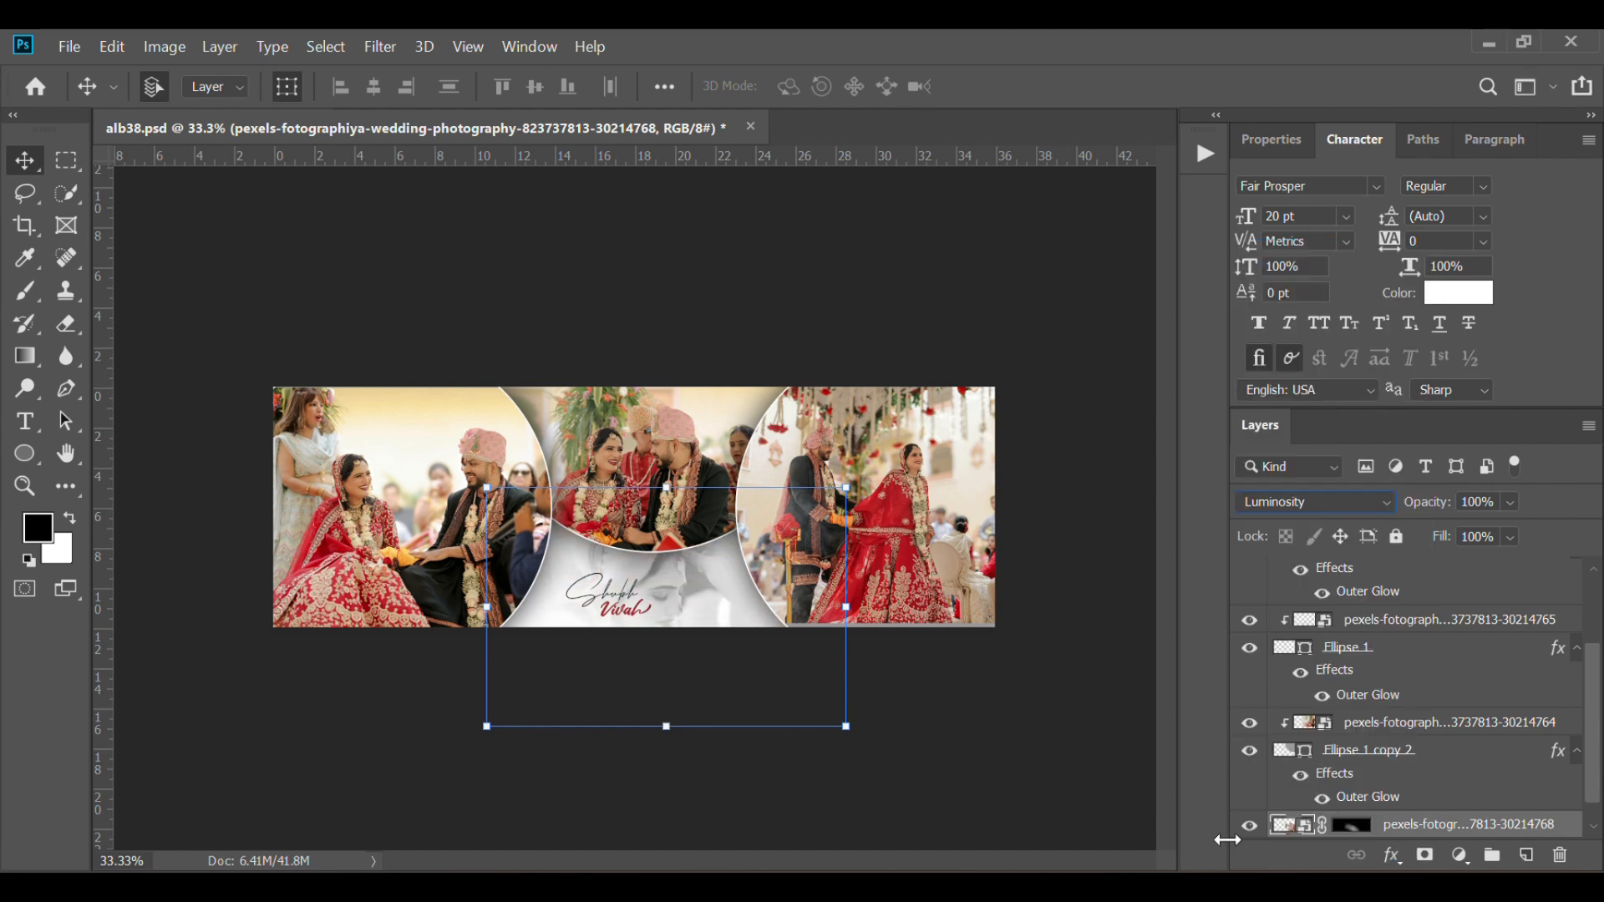
pyautogui.moveTo(695, 616); pyautogui.dragTo(734, 612)
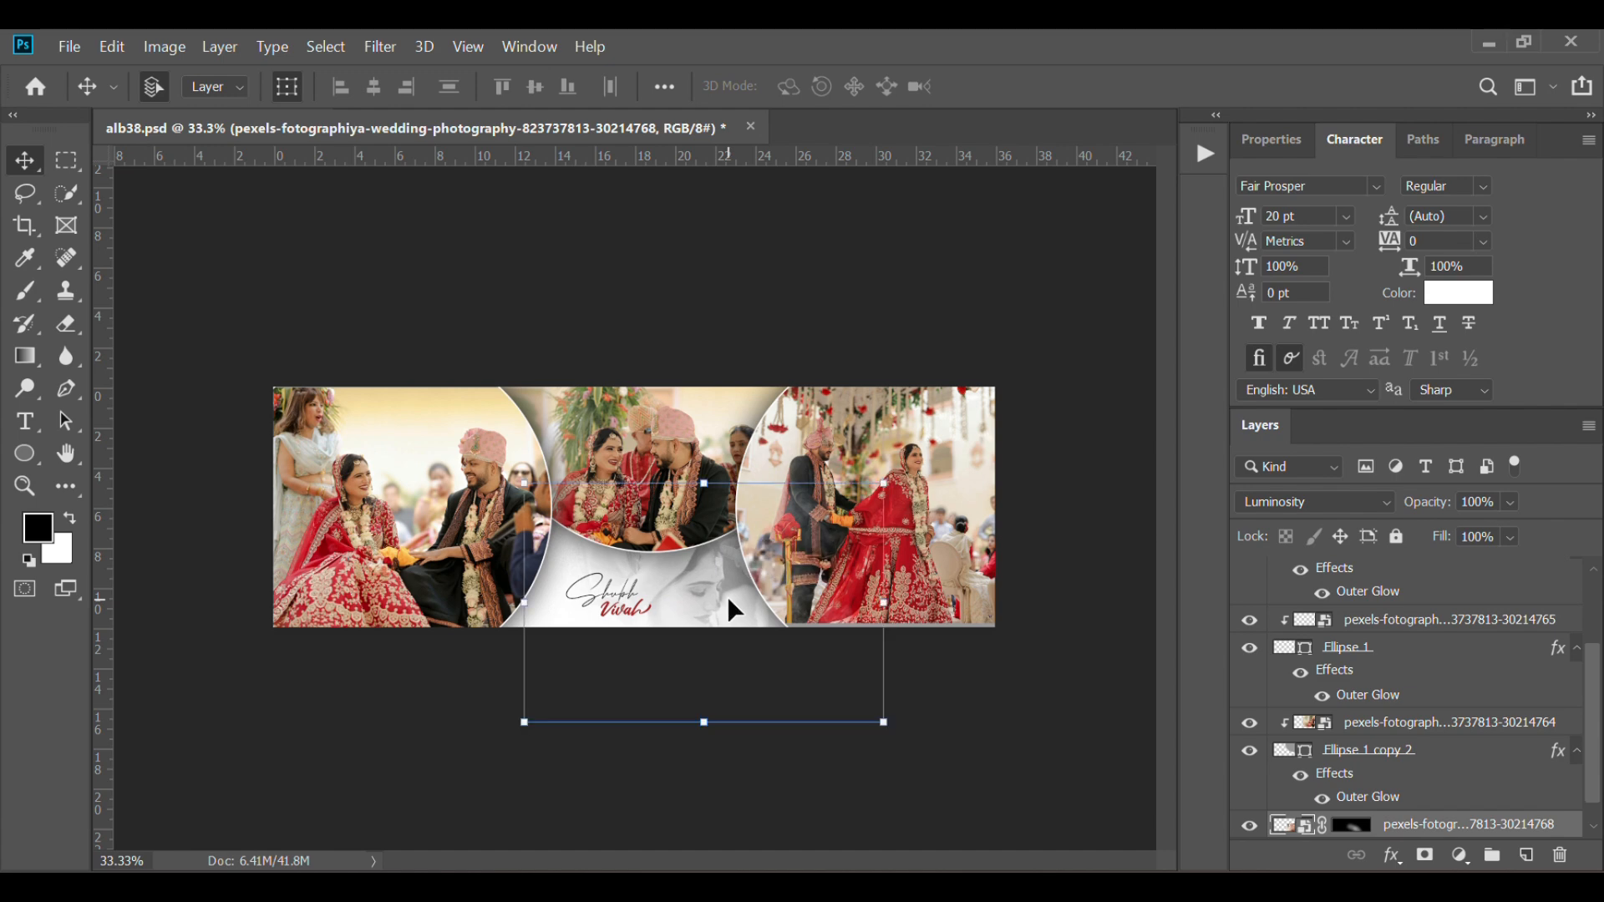
pyautogui.click(1057, 764)
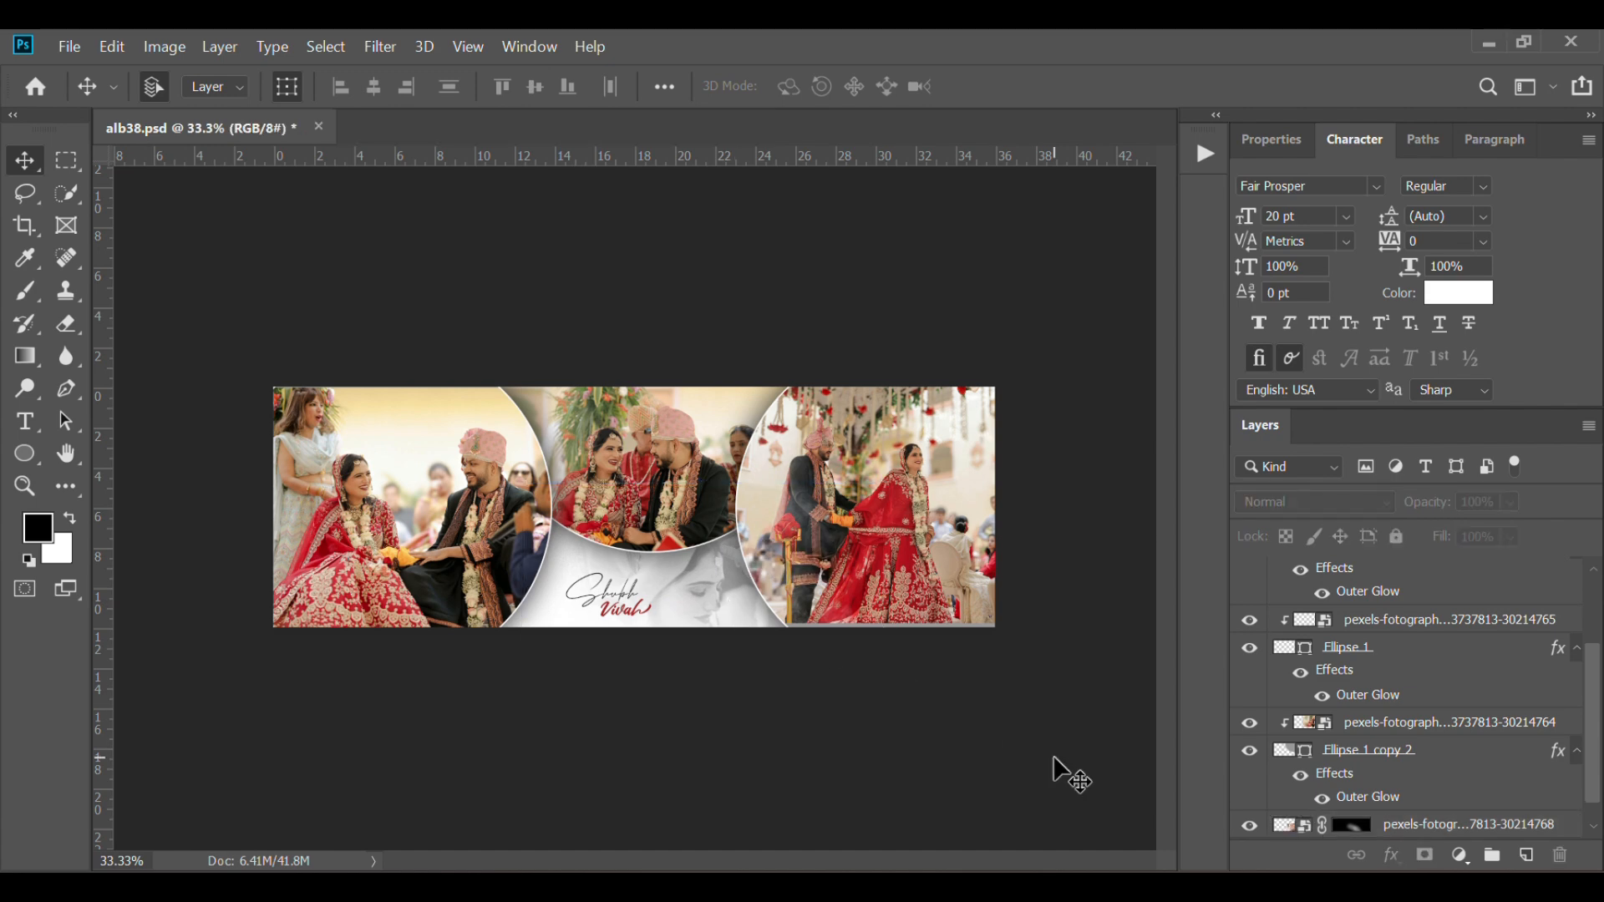